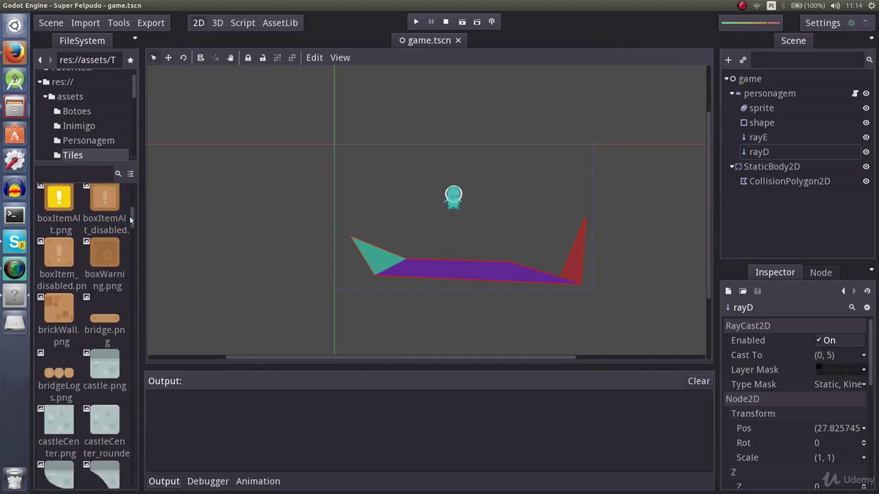
- Create a new scene with a Node2D as its root node
{"action": "left_click_drag", "start_coordinate": [129, 216], "coordinate": [124, 299]}
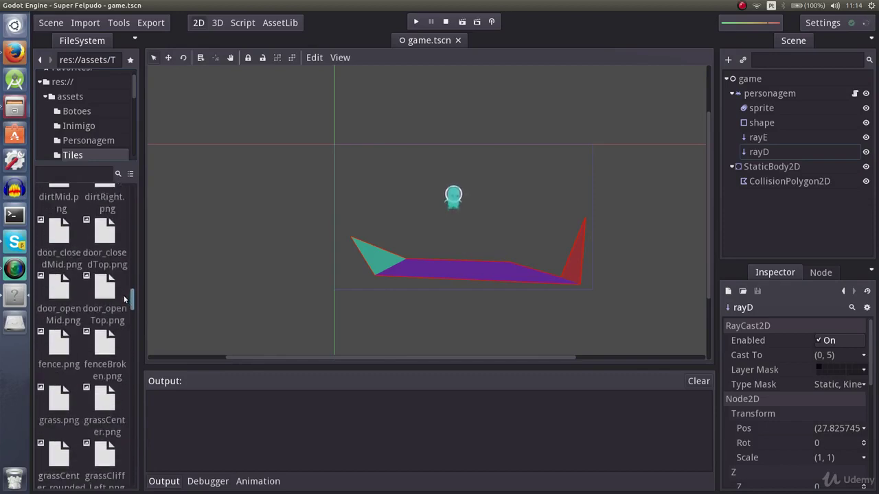
{"action": "scroll", "coordinate": [100, 302], "scroll_direction": "up", "scroll_amount": 5}
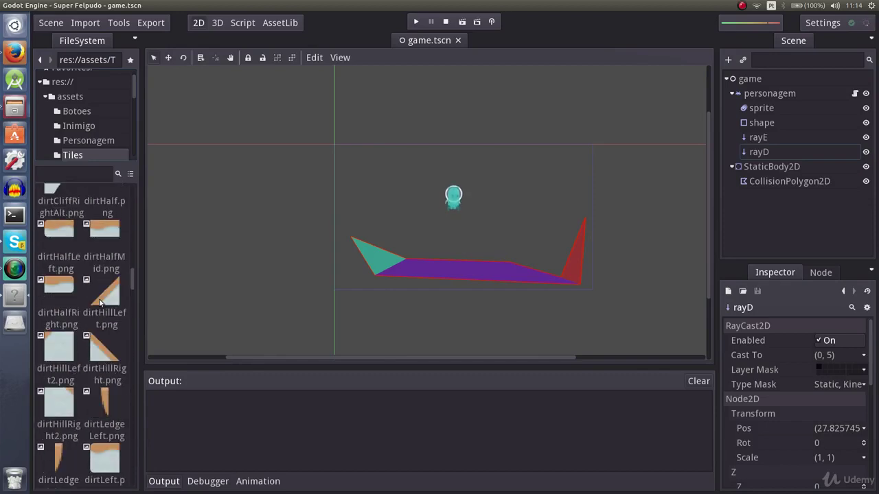
{"action": "scroll", "coordinate": [100, 302], "scroll_direction": "up", "scroll_amount": 5}
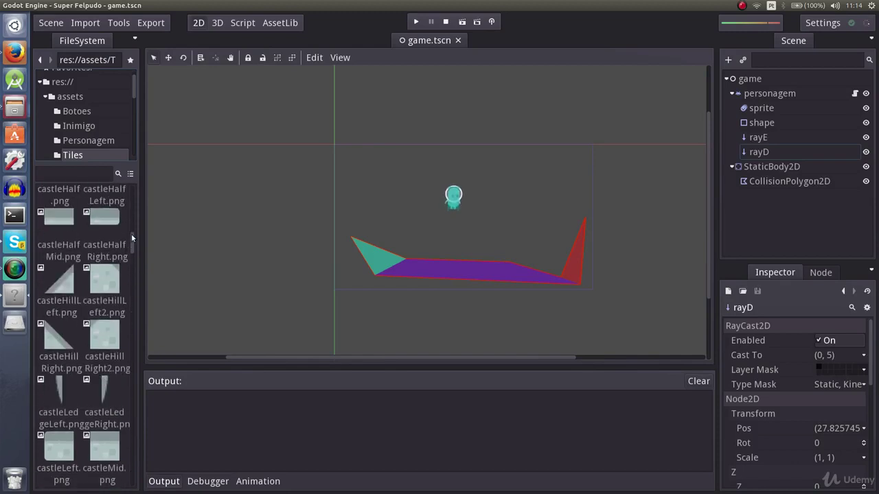
{"action": "left_click_drag", "start_coordinate": [133, 239], "coordinate": [133, 329]}
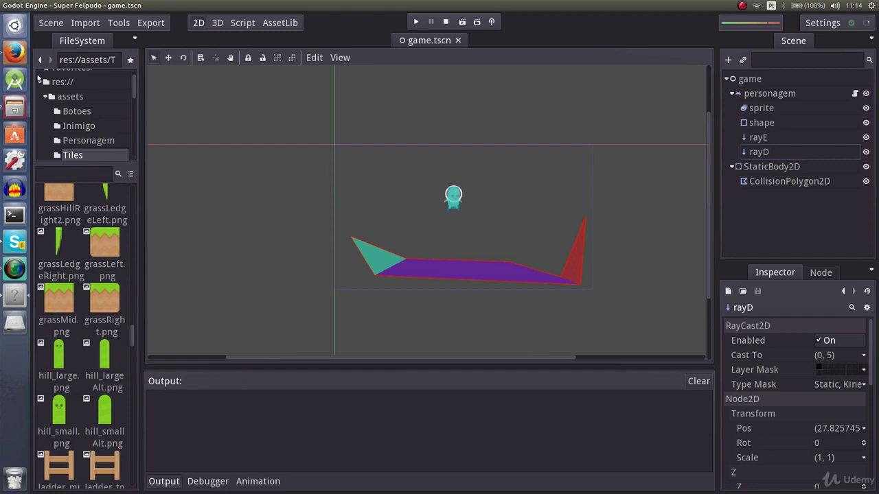
{"action": "left_click", "coordinate": [48, 22]}
{"action": "left_click", "coordinate": [53, 39]}
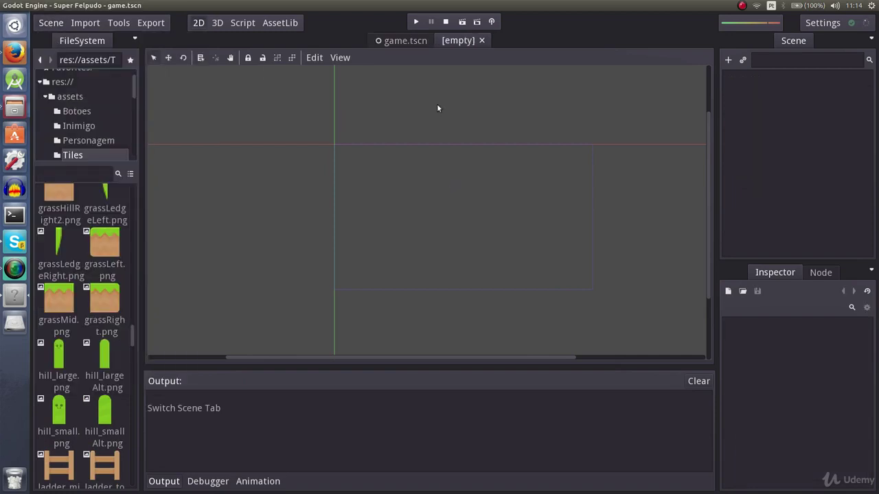
{"action": "left_click", "coordinate": [729, 61]}
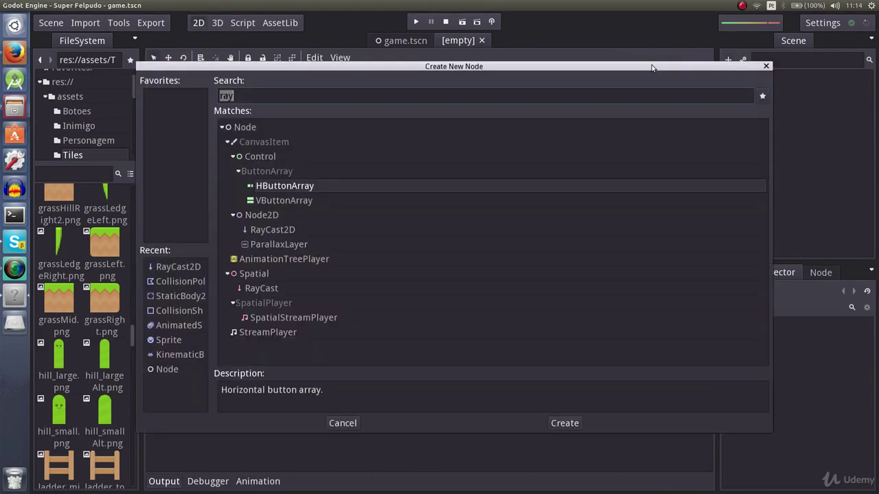
{"action": "left_click", "coordinate": [262, 215]}
{"action": "double_click", "coordinate": [262, 218]}
- Rename the root Node2D as tileset
{"action": "left_click", "coordinate": [752, 84]}
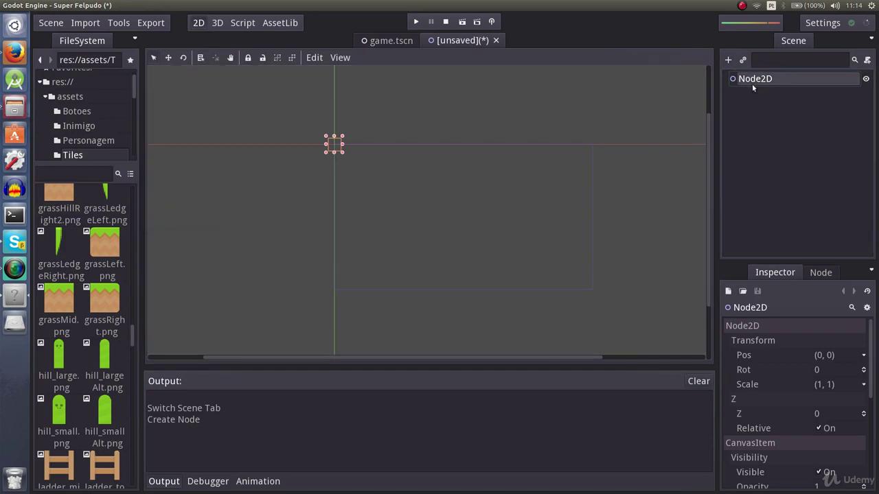
{"action": "type", "text": "tile"}
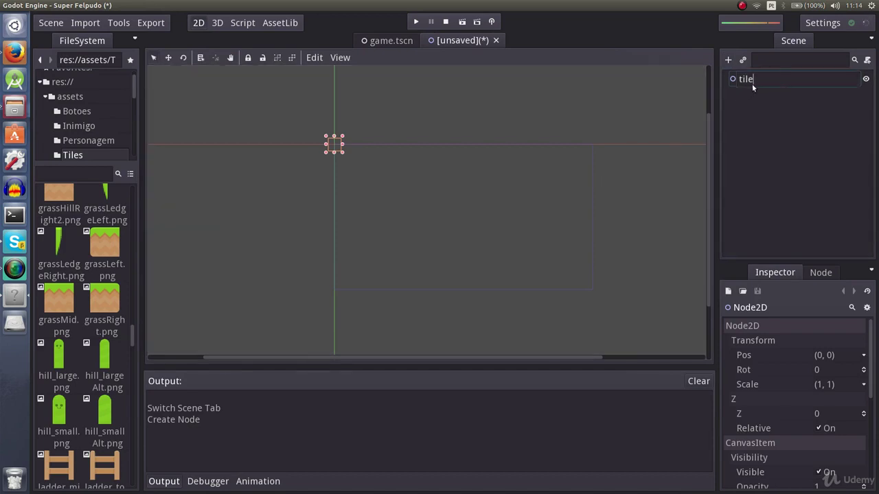
{"action": "type", "text": "se"}
{"action": "key", "text": "Return"}
{"action": "left_click", "coordinate": [752, 84]}
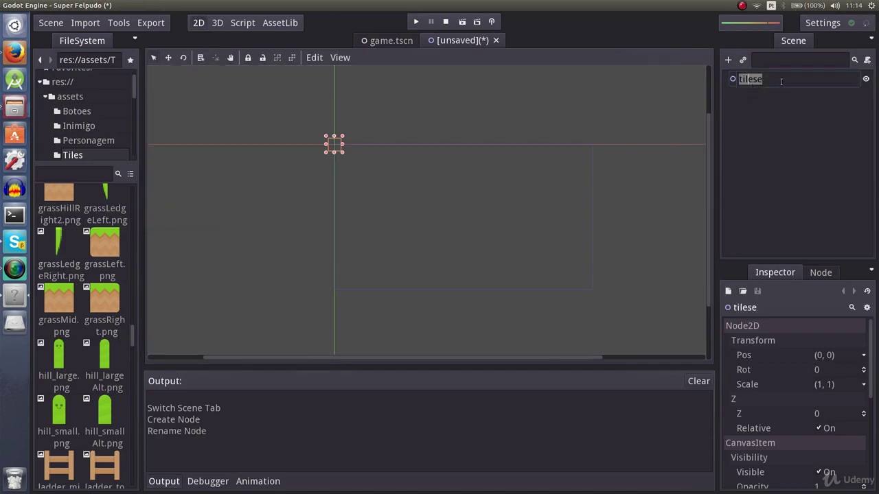
{"action": "left_click", "coordinate": [782, 82]}
{"action": "type", "text": "t"}
{"action": "key", "text": "Return"}
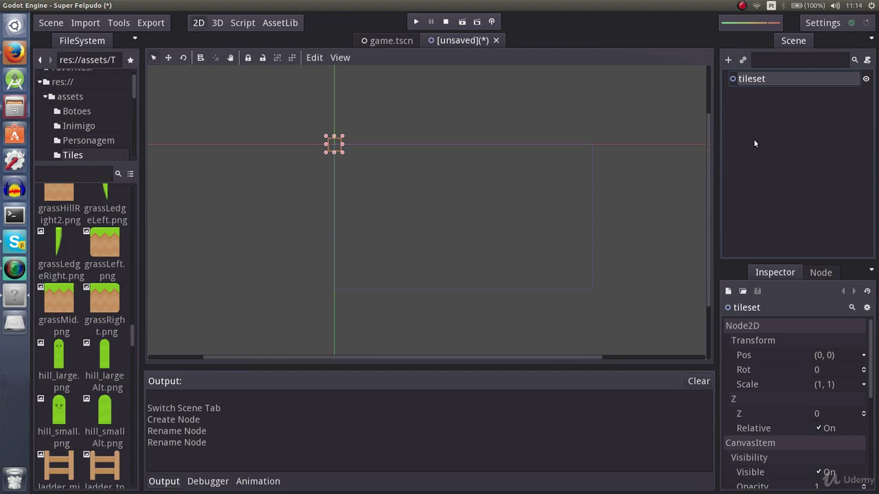
- Add a Sprite child node to the tileset root and rename it grassMid
{"action": "right_click", "coordinate": [735, 80]}
{"action": "left_click", "coordinate": [736, 87]}
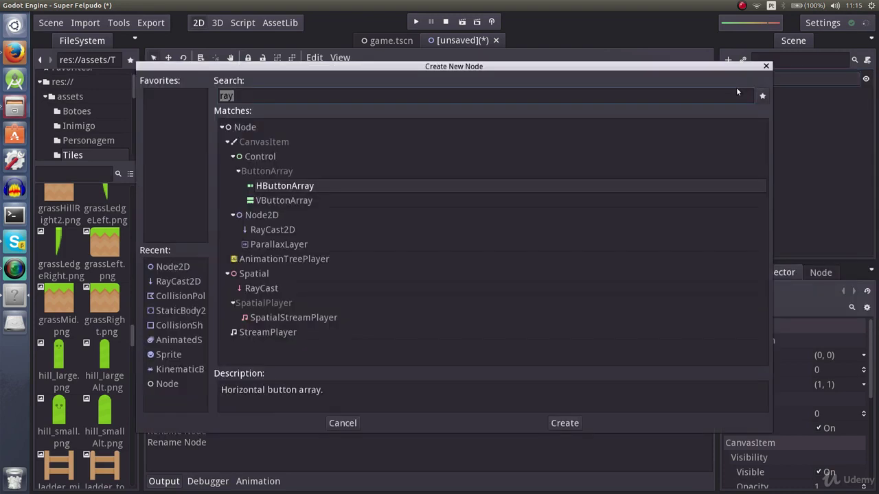
{"action": "type", "text": "sprite"}
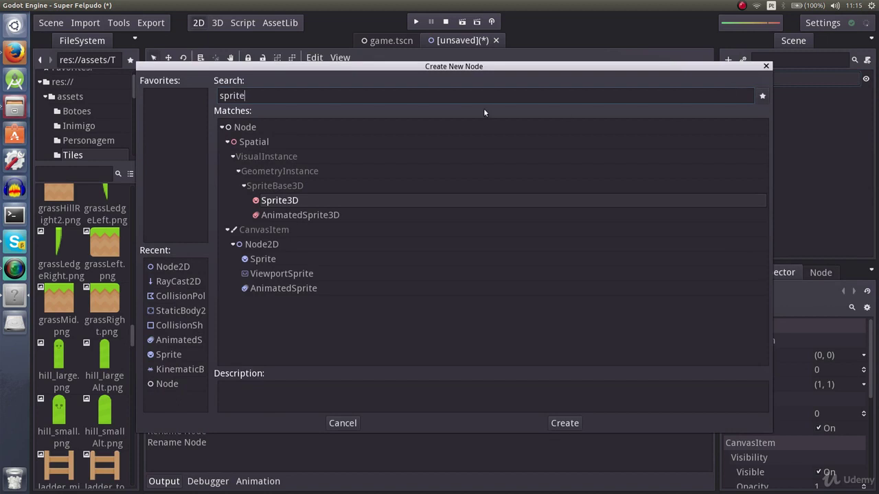
{"action": "double_click", "coordinate": [313, 260]}
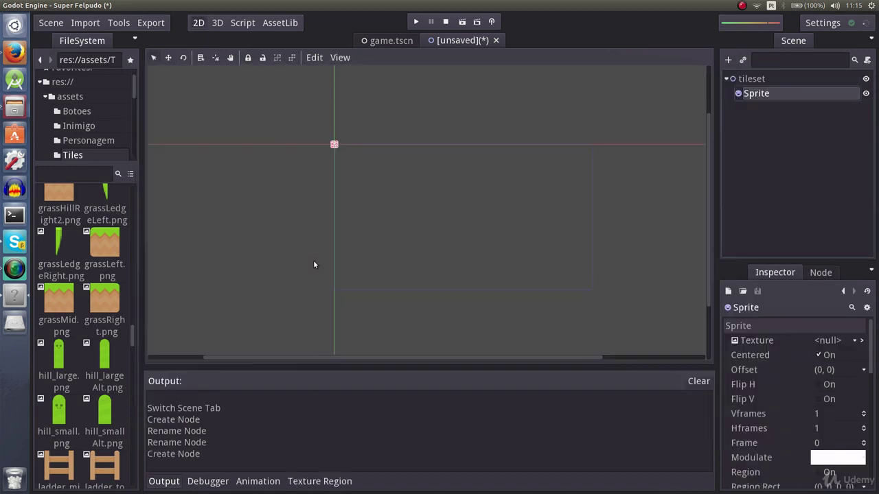
{"action": "double_click", "coordinate": [757, 99]}
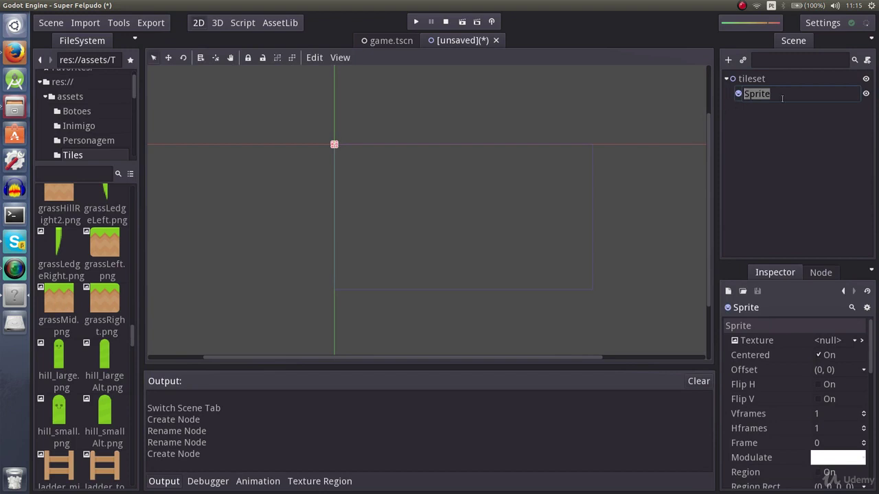
{"action": "type", "text": "grassMid"}
{"action": "key", "text": "Return"}
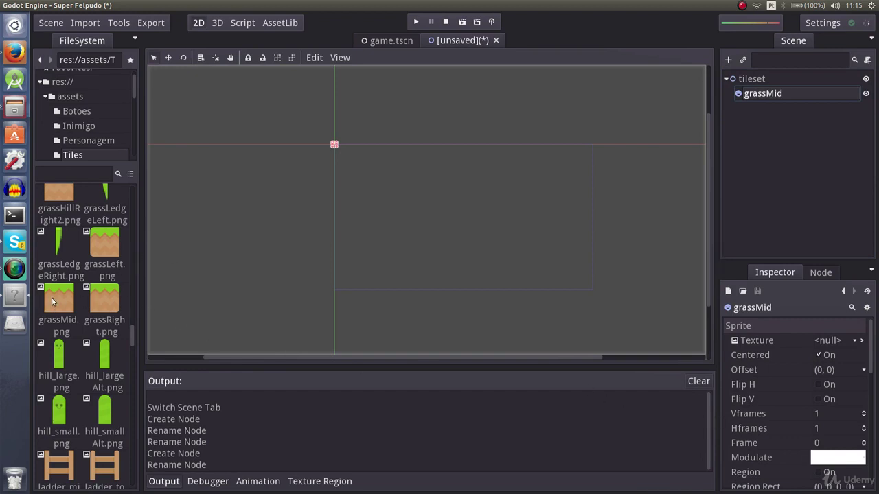
- Assign grassMid.png from the Tiles folder as the texture of the grassMid sprite
{"action": "left_click_drag", "start_coordinate": [52, 301], "coordinate": [834, 341]}
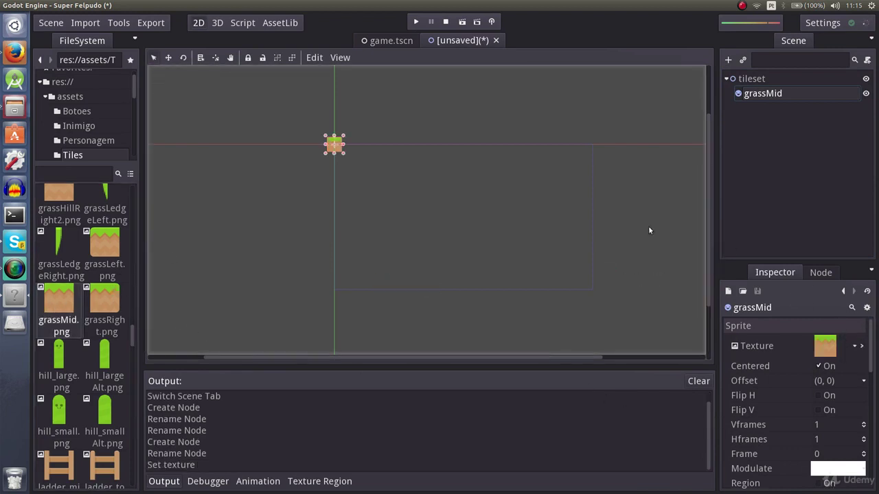
{"action": "scroll", "coordinate": [332, 169], "scroll_direction": "up", "scroll_amount": 5}
{"action": "middle_click_drag", "start_coordinate": [331, 169], "coordinate": [357, 218]}
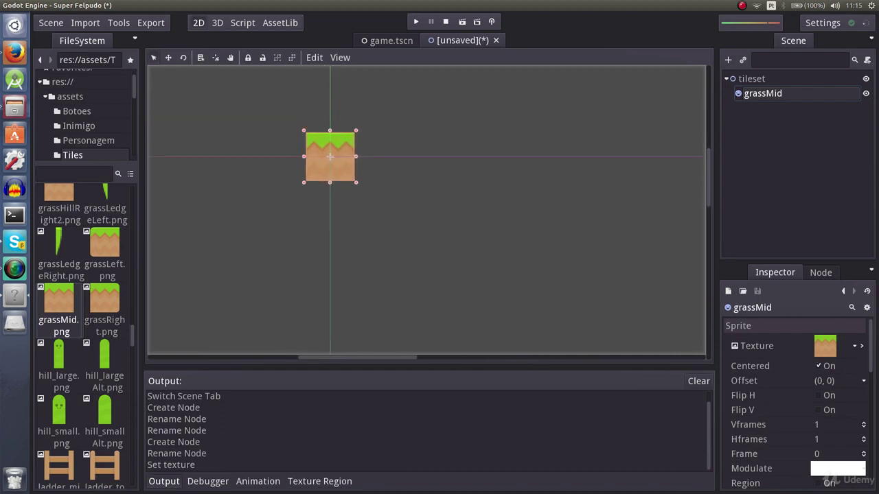
{"action": "left_click", "coordinate": [528, 285]}
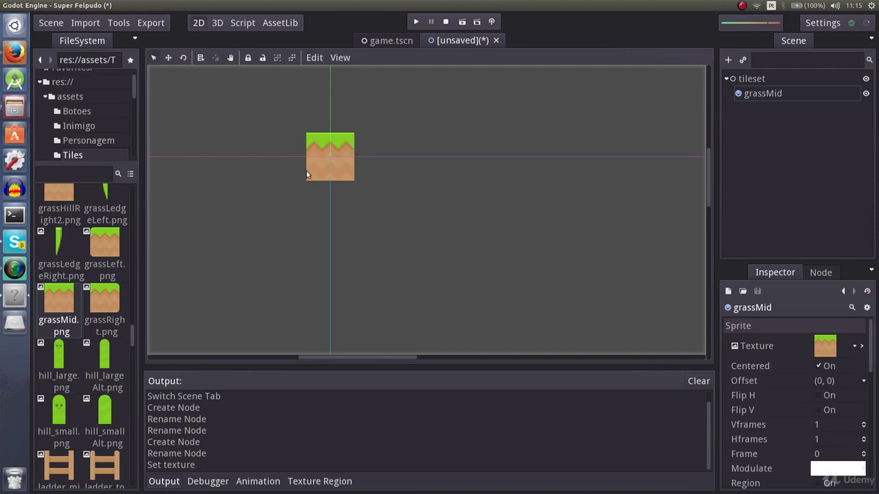
- Add a StaticBody2D child node to the grassMid sprite
{"action": "right_click", "coordinate": [739, 96]}
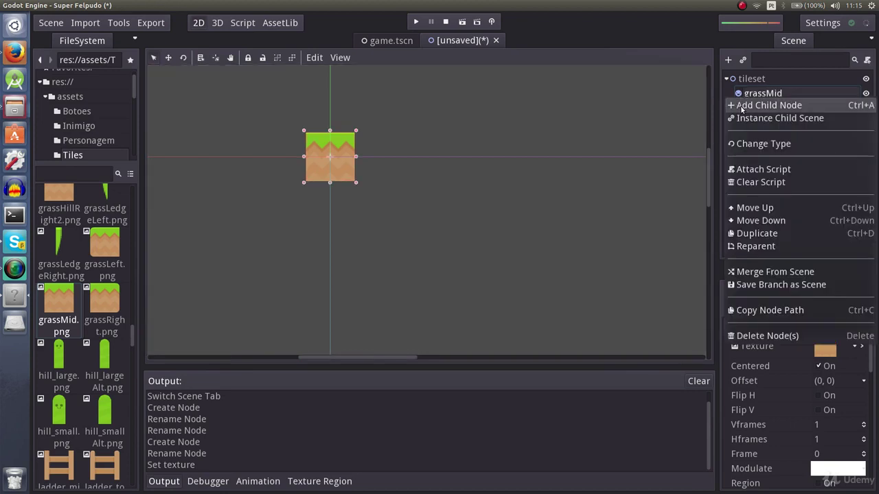
{"action": "left_click", "coordinate": [762, 105]}
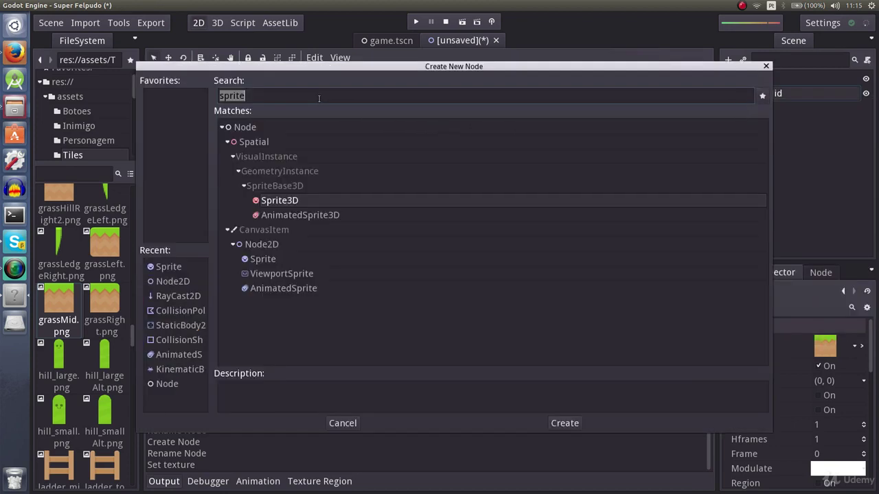
{"action": "type", "text": "sta"}
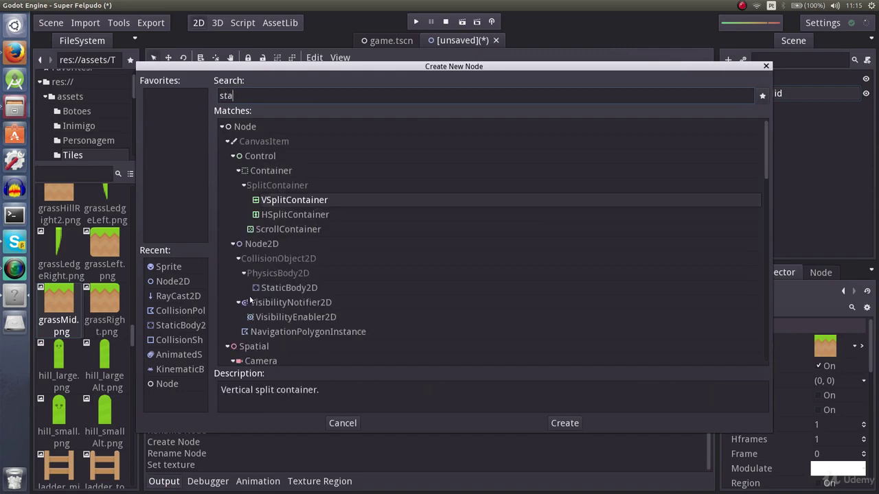
{"action": "type", "text": "ticBody2D"}
{"action": "key", "text": "Return"}
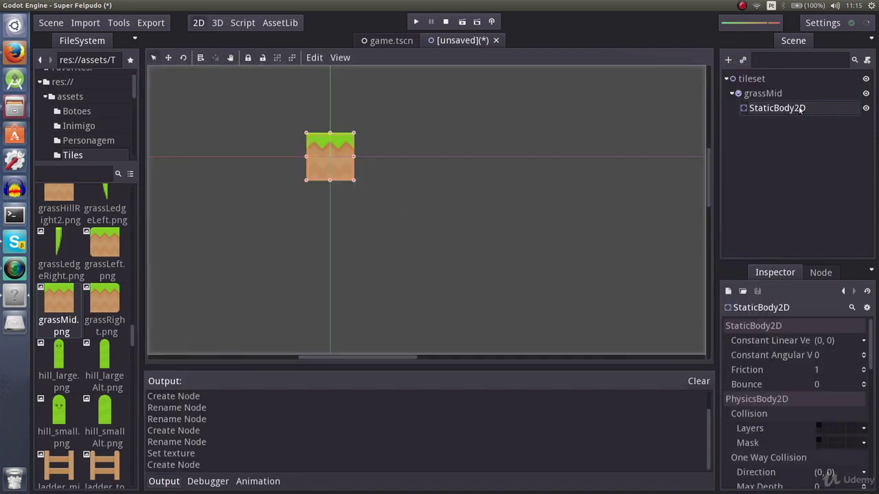
- Add a CollisionShape2D under the StaticBody2D and give it a new RectangleShape2D
{"action": "right_click", "coordinate": [745, 110]}
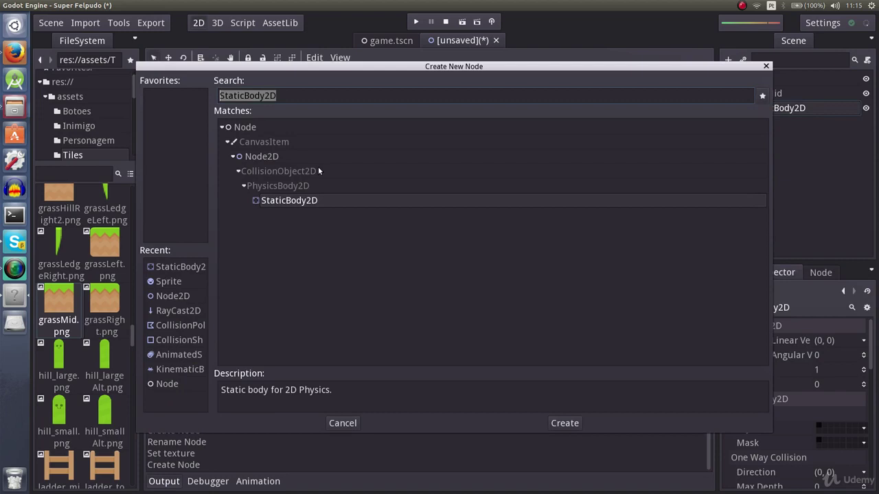
{"action": "left_click", "coordinate": [766, 117]}
{"action": "double_click", "coordinate": [171, 339]}
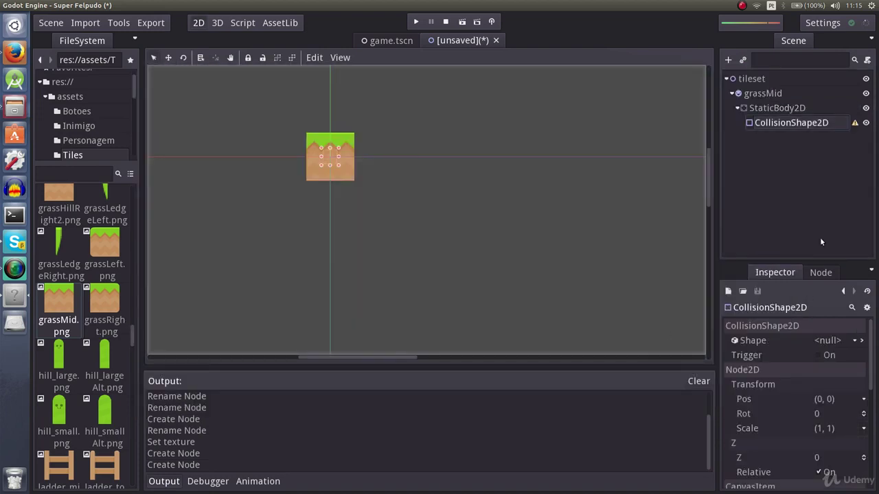
{"action": "left_click", "coordinate": [838, 342]}
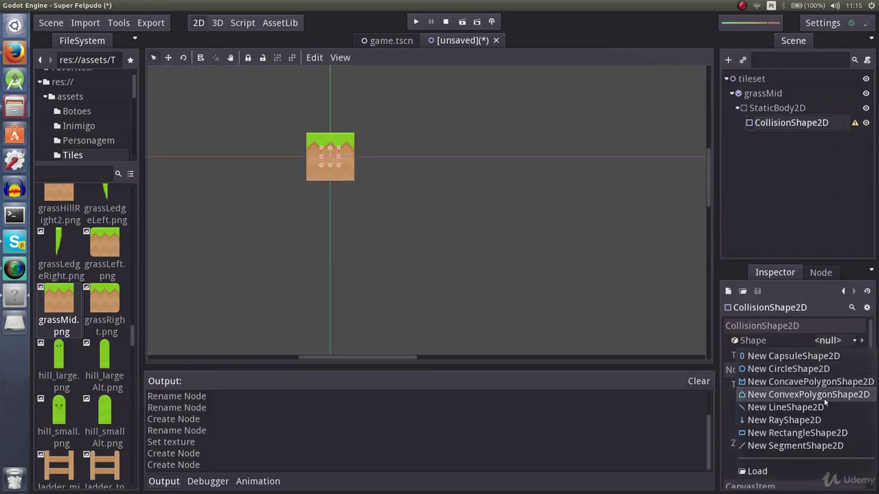
{"action": "left_click", "coordinate": [796, 433]}
- Widen the rectangular collision shape to the full width of the grass tile
{"action": "scroll", "coordinate": [331, 150], "scroll_direction": "up", "scroll_amount": 2}
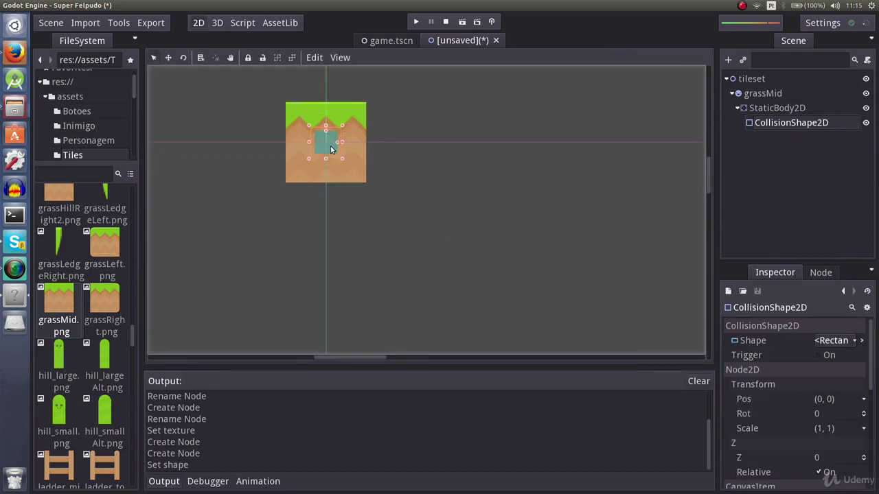
{"action": "middle_click_drag", "start_coordinate": [421, 147], "coordinate": [447, 193]}
{"action": "scroll", "coordinate": [385, 190], "scroll_direction": "up", "scroll_amount": 3}
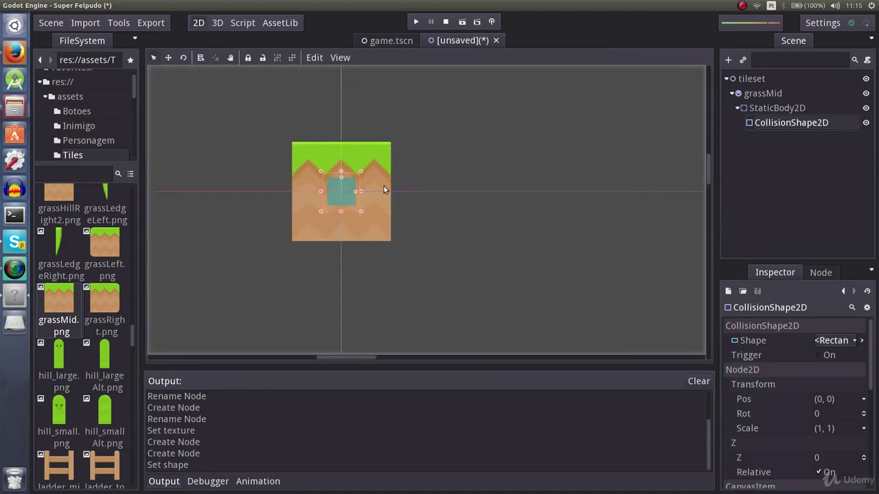
{"action": "middle_click_drag", "start_coordinate": [385, 197], "coordinate": [421, 185]}
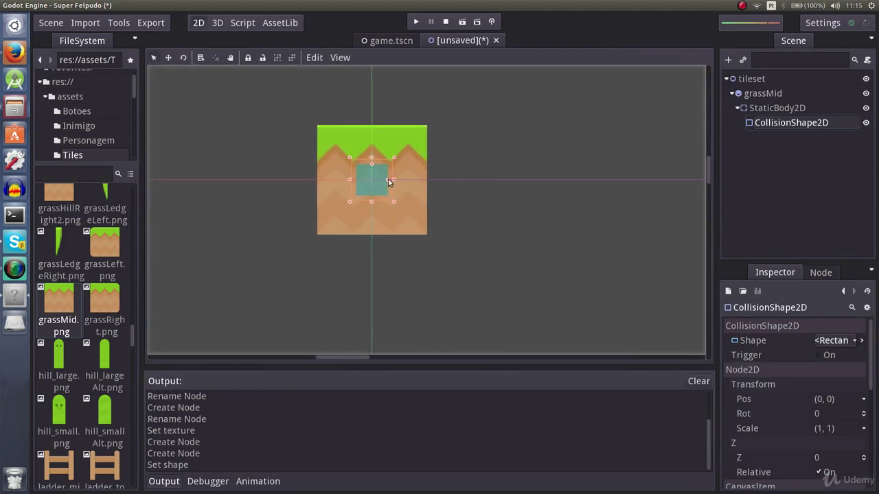
{"action": "left_click_drag", "start_coordinate": [389, 181], "coordinate": [427, 182]}
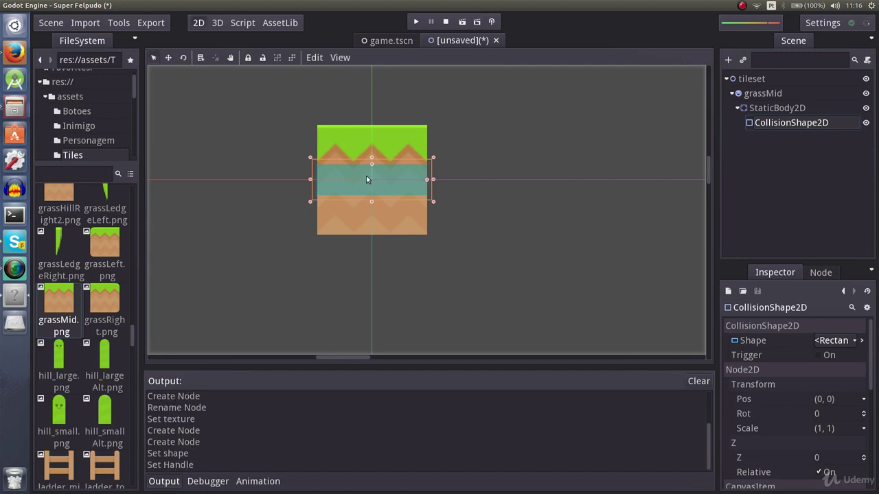
{"action": "scroll", "coordinate": [366, 190], "scroll_direction": "up", "scroll_amount": 2}
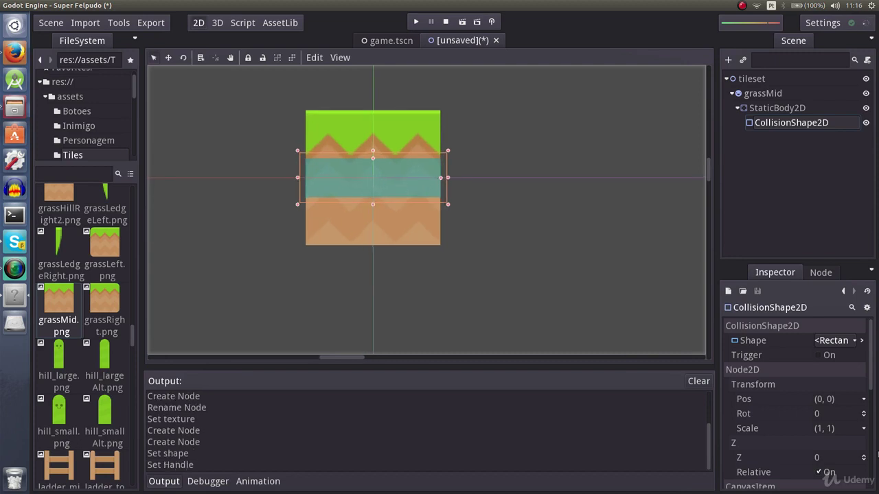
{"action": "left_click", "coordinate": [315, 59]}
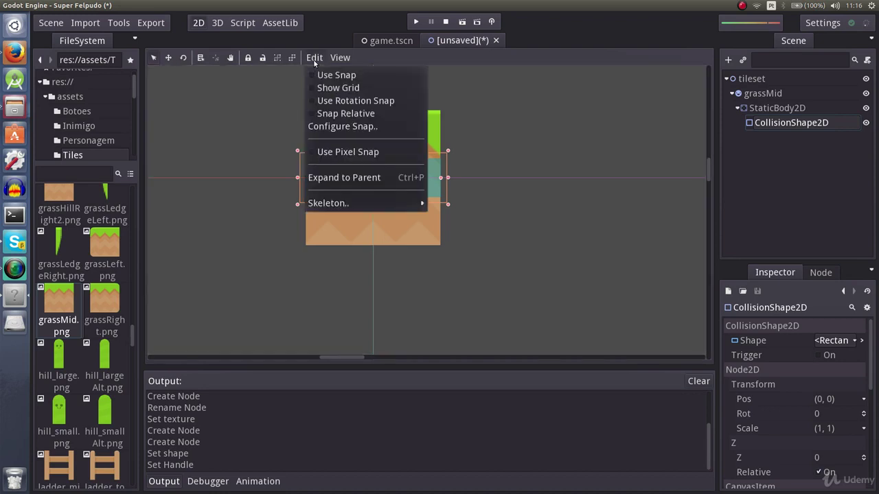
{"action": "left_click", "coordinate": [329, 128]}
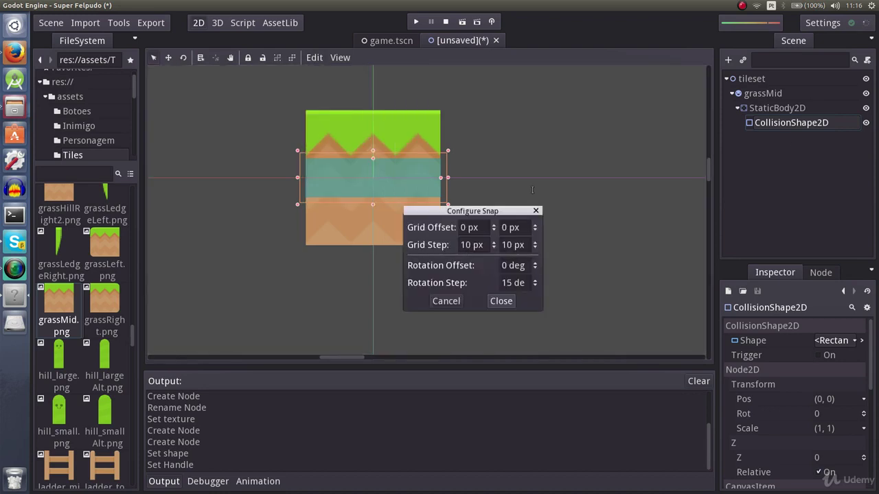
{"action": "left_click", "coordinate": [535, 211]}
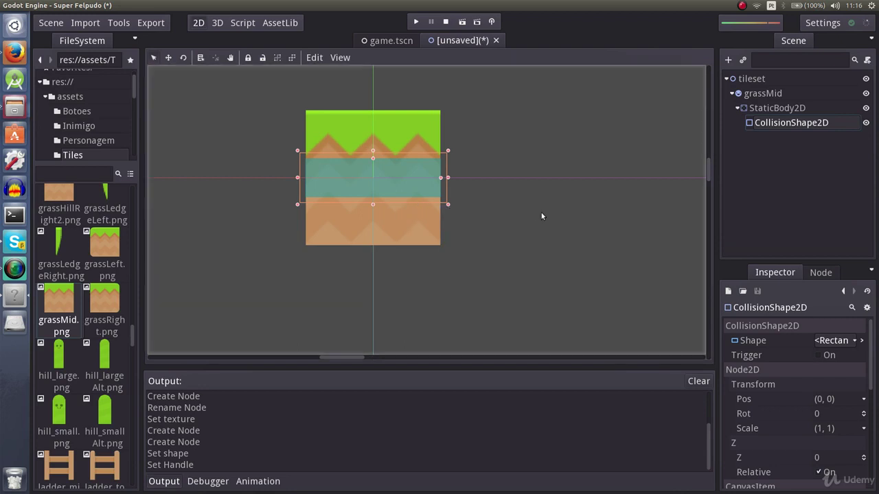
- Open the properties of the grassMid sprite's texture to check the image size
{"action": "left_click", "coordinate": [764, 95]}
{"action": "left_click", "coordinate": [855, 346]}
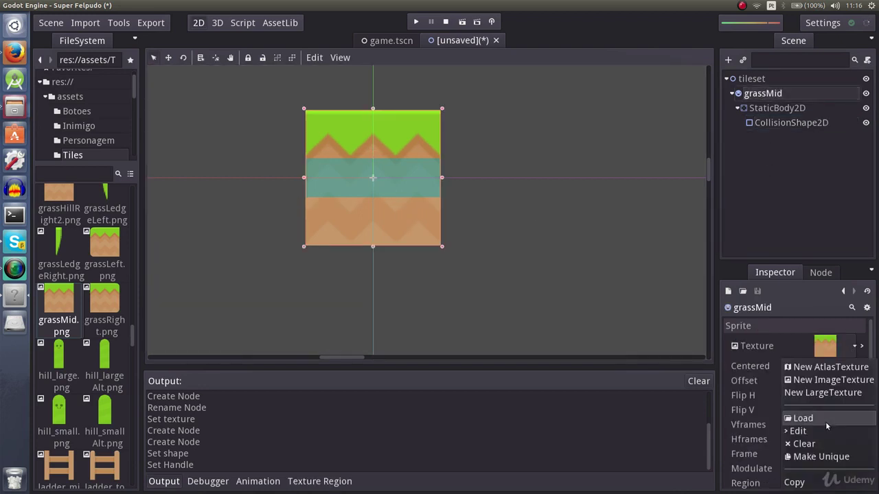
{"action": "left_click", "coordinate": [823, 431]}
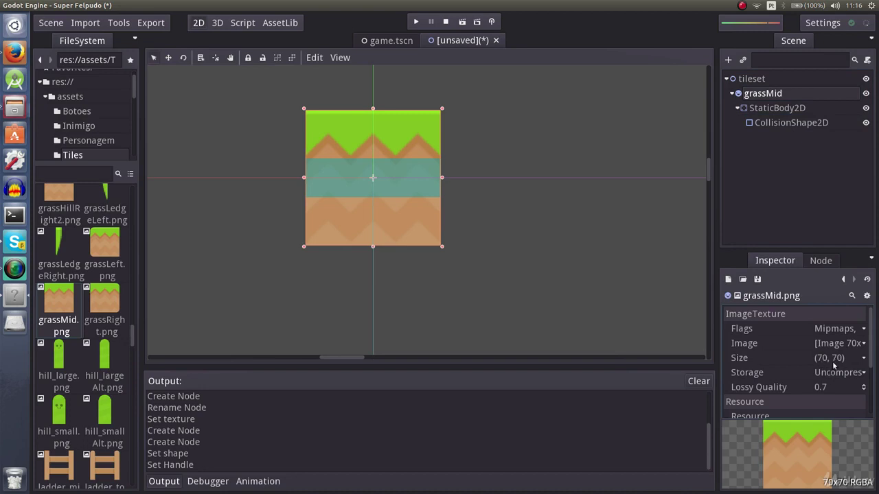
- Configure the snap grid step to 70 px in both directions
{"action": "left_click", "coordinate": [318, 58]}
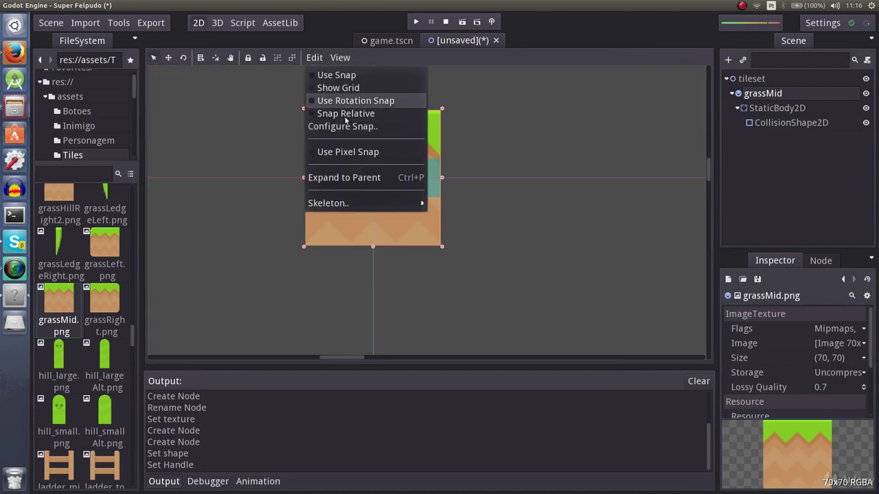
{"action": "left_click", "coordinate": [346, 127]}
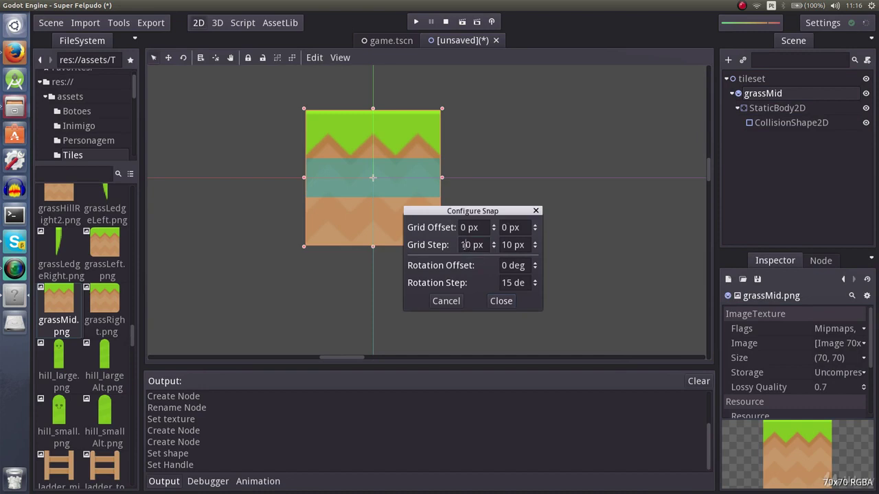
{"action": "left_click_drag", "start_coordinate": [467, 245], "coordinate": [459, 245]}
{"action": "type", "text": "7"}
{"action": "left_click", "coordinate": [502, 245]}
{"action": "left_click_drag", "start_coordinate": [503, 245], "coordinate": [508, 245]}
{"action": "type", "text": "7"}
{"action": "left_click", "coordinate": [498, 302]}
- Show the grid in the 2D view and enable Use Snap
{"action": "left_click", "coordinate": [315, 58]}
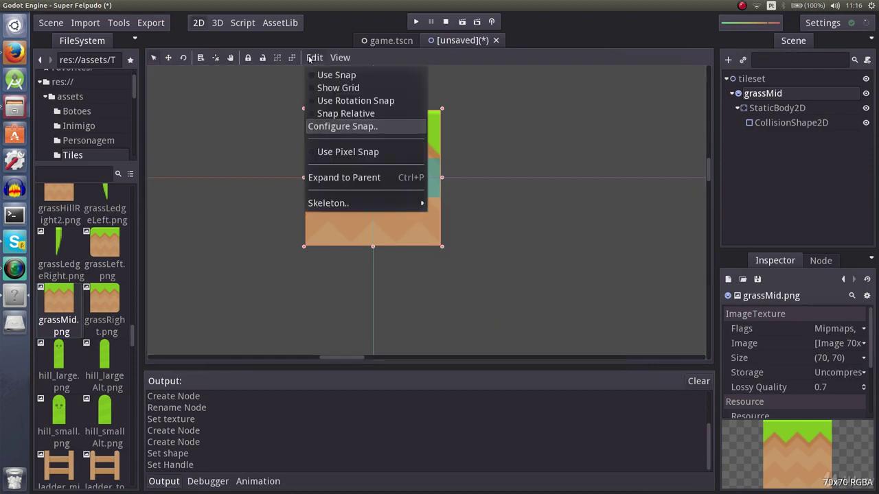
{"action": "left_click", "coordinate": [329, 88]}
{"action": "scroll", "coordinate": [488, 178], "scroll_direction": "down", "scroll_amount": 3}
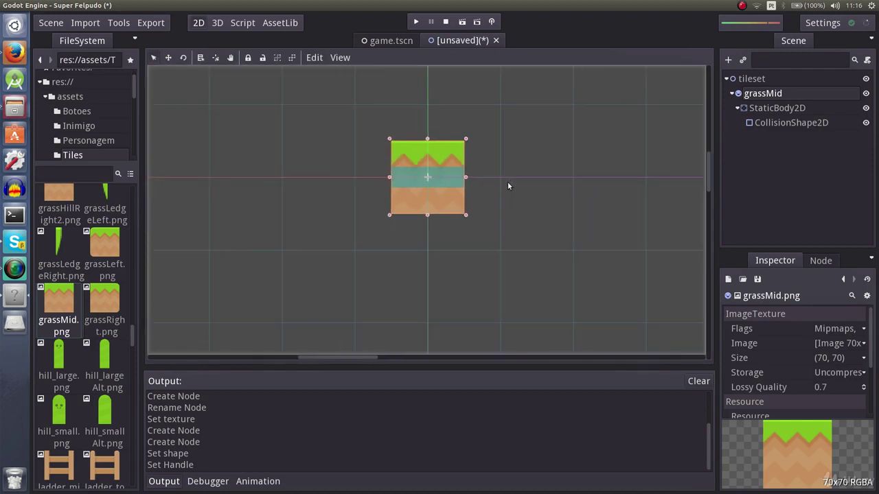
{"action": "left_click", "coordinate": [315, 59]}
{"action": "left_click", "coordinate": [310, 72]}
{"action": "left_click", "coordinate": [315, 58]}
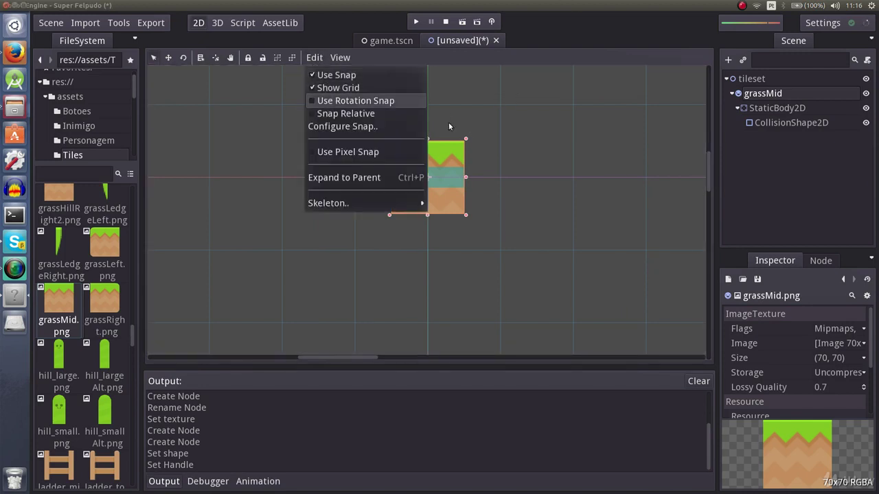
{"action": "left_click", "coordinate": [501, 114]}
- Try to resize the grassMid tile's collision shape by its handles with grid snapping on
{"action": "left_click", "coordinate": [459, 180]}
{"action": "left_click_drag", "start_coordinate": [459, 180], "coordinate": [430, 167]}
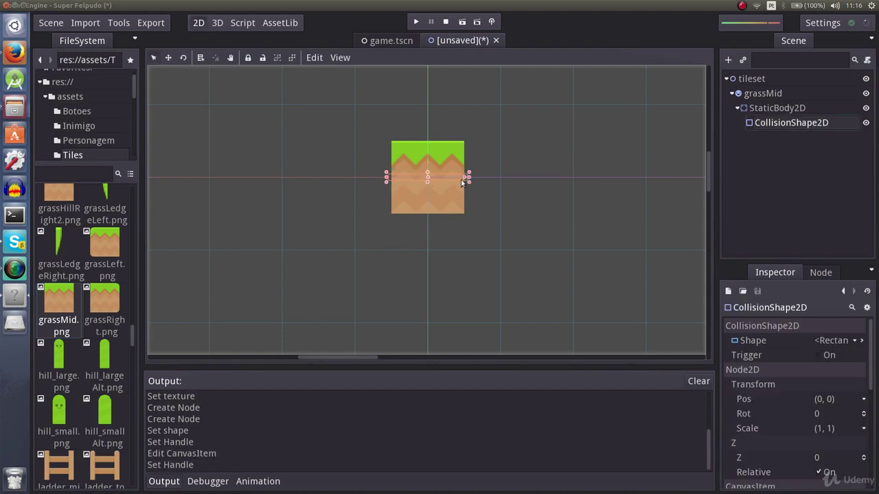
{"action": "left_click_drag", "start_coordinate": [450, 178], "coordinate": [470, 181]}
{"action": "left_click", "coordinate": [424, 178]}
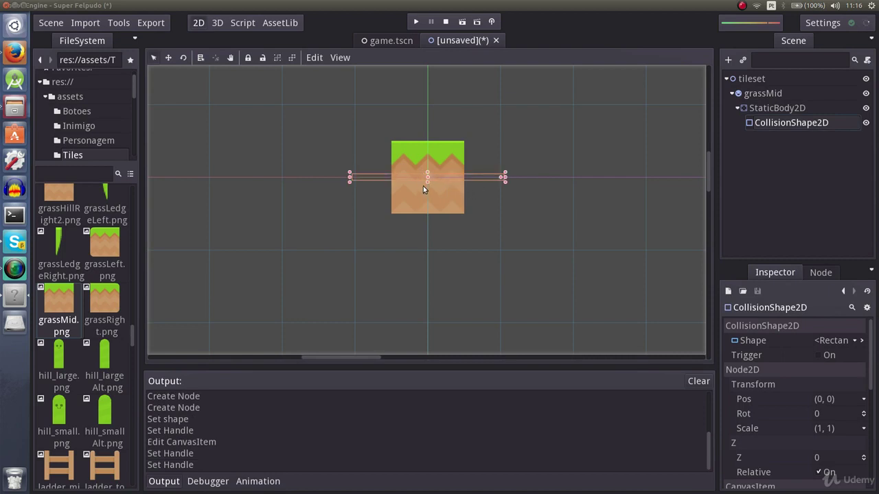
- Set the snap grid offset to 35 px in both directions
{"action": "left_click", "coordinate": [315, 58]}
{"action": "left_click", "coordinate": [329, 127]}
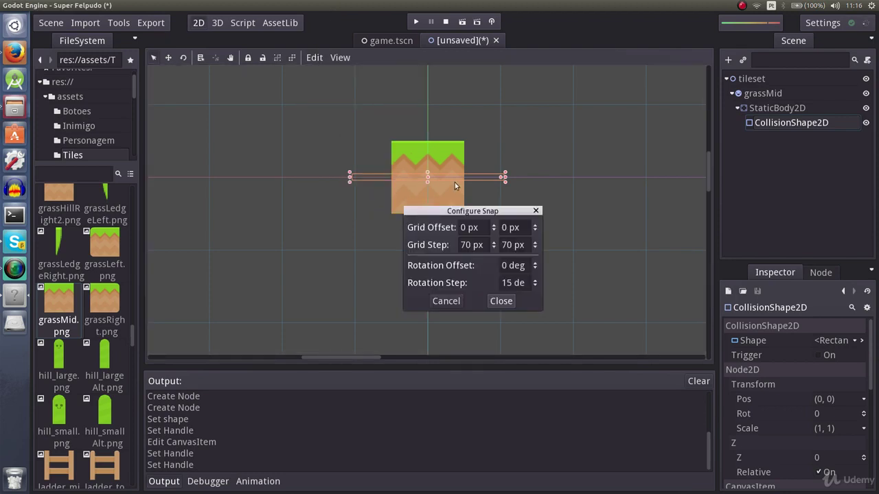
{"action": "left_click", "coordinate": [463, 227]}
{"action": "type", "text": "35"}
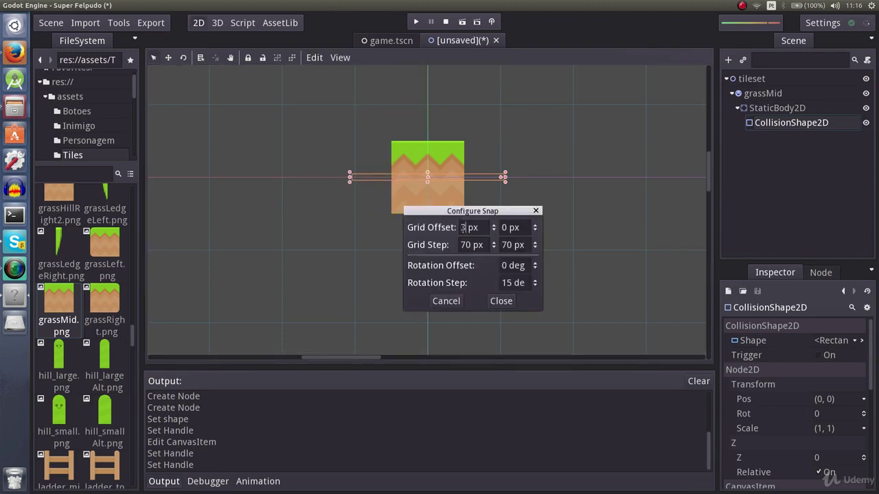
{"action": "left_click", "coordinate": [501, 227]}
{"action": "type", "text": "35"}
{"action": "left_click", "coordinate": [498, 301]}
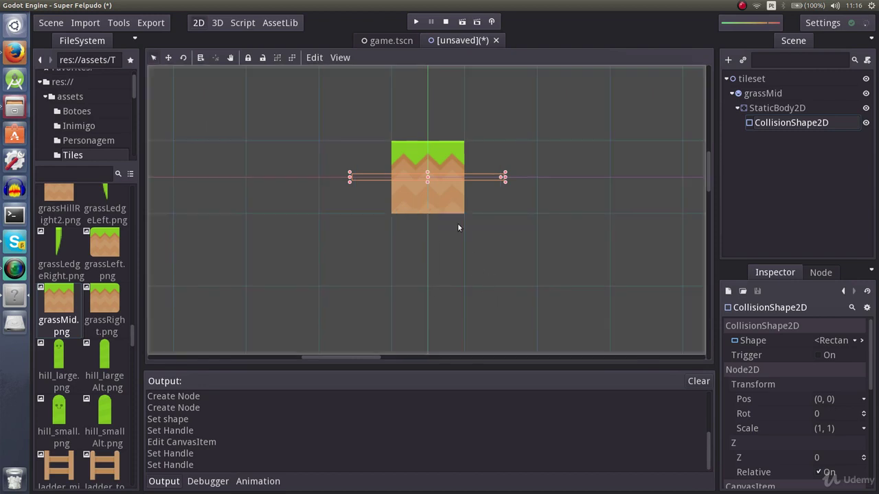
- Resize the collision shape on the snap grid so it matches the grassMid tile's full width and height
{"action": "left_click_drag", "start_coordinate": [431, 182], "coordinate": [429, 160]}
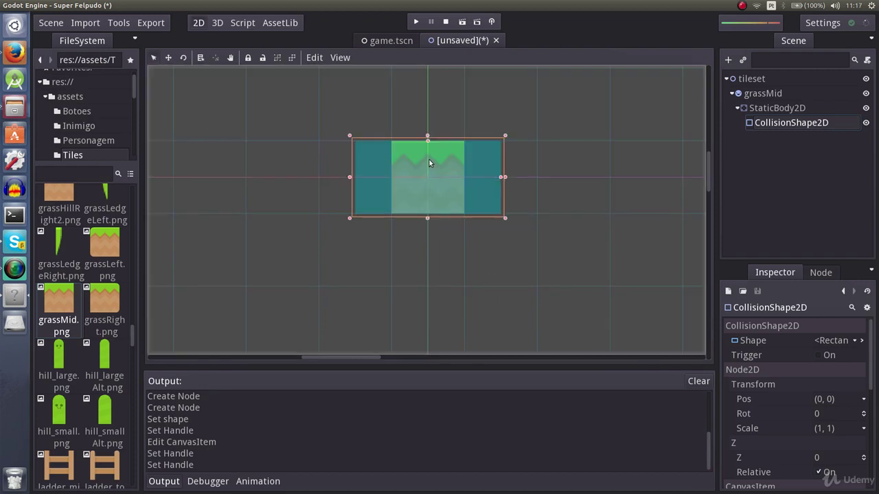
{"action": "left_click_drag", "start_coordinate": [502, 177], "coordinate": [487, 178]}
{"action": "left_click", "coordinate": [489, 227]}
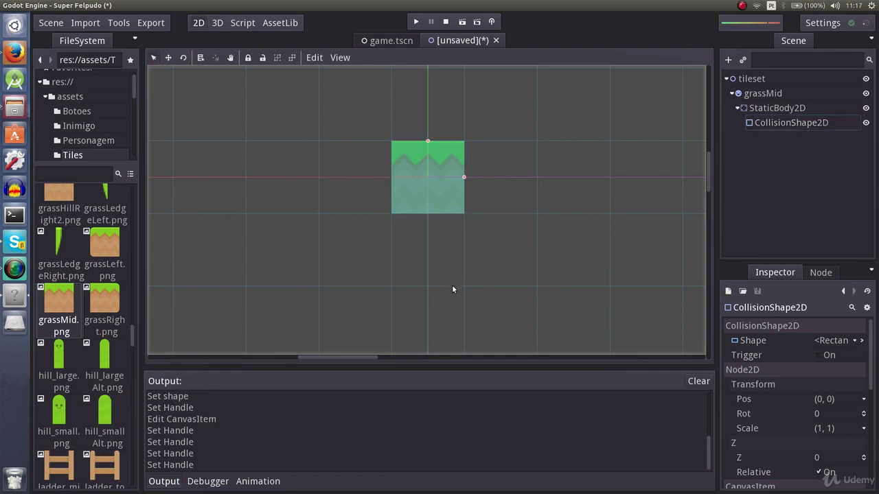
{"action": "scroll", "coordinate": [453, 273], "scroll_direction": "down", "scroll_amount": 2}
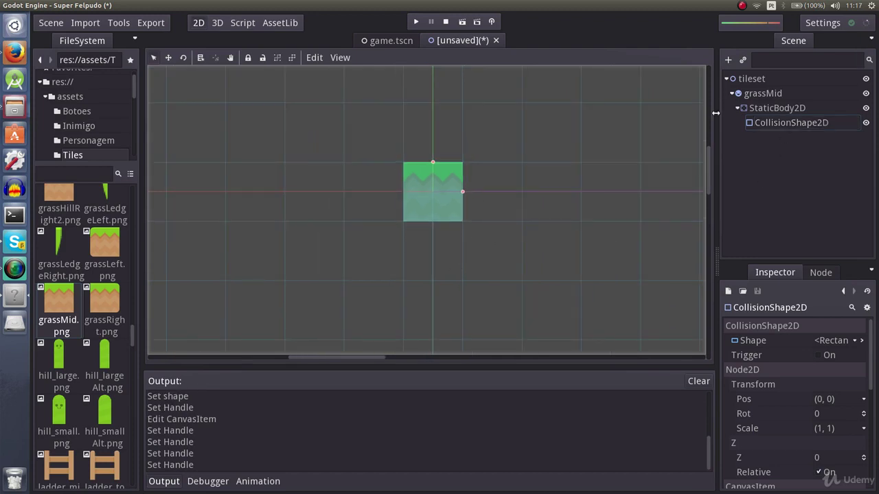
- Collapse the grassMid sprite in the scene tree and duplicate it with its static body and collision shape
{"action": "left_click", "coordinate": [752, 93]}
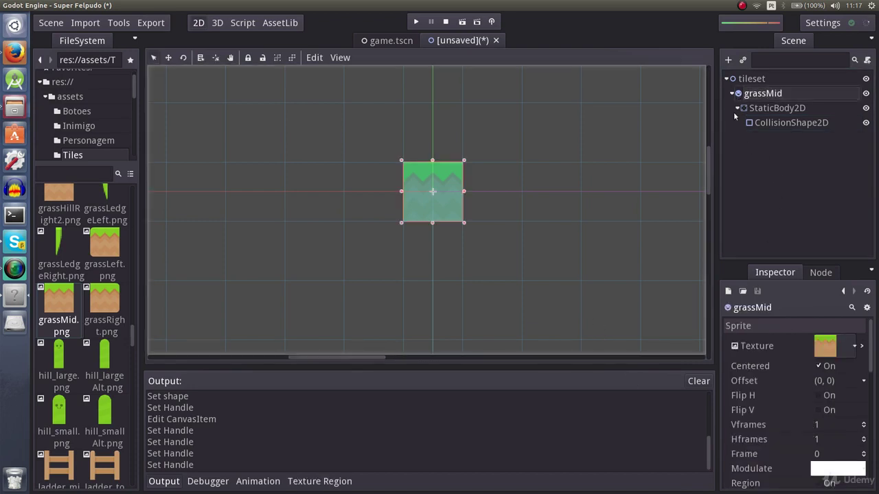
{"action": "left_click", "coordinate": [732, 94]}
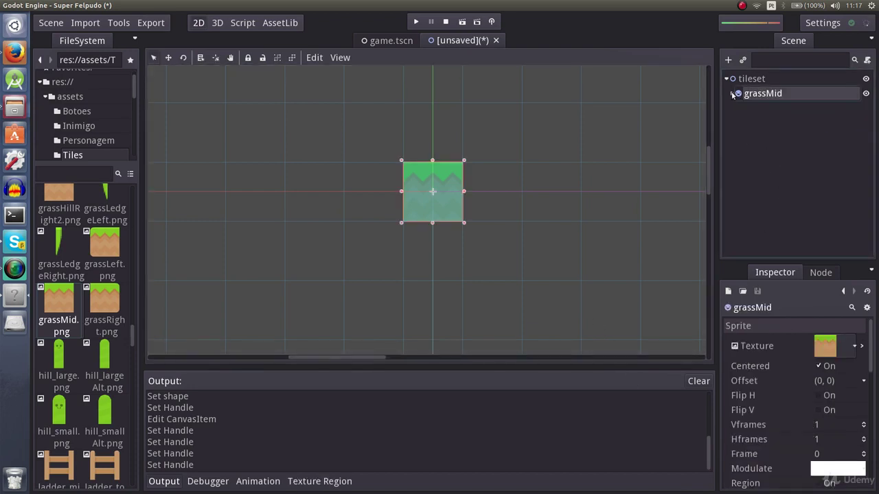
{"action": "key", "text": "ctrl+d"}
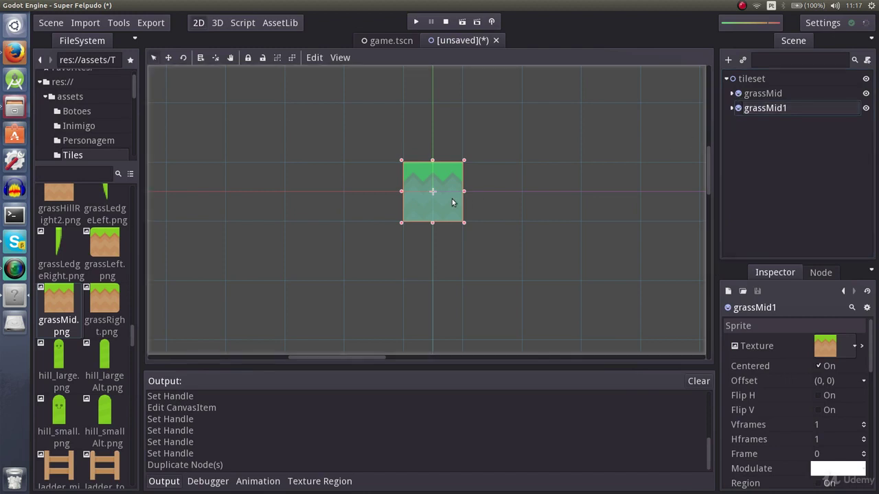
{"action": "left_click_drag", "start_coordinate": [453, 202], "coordinate": [500, 191]}
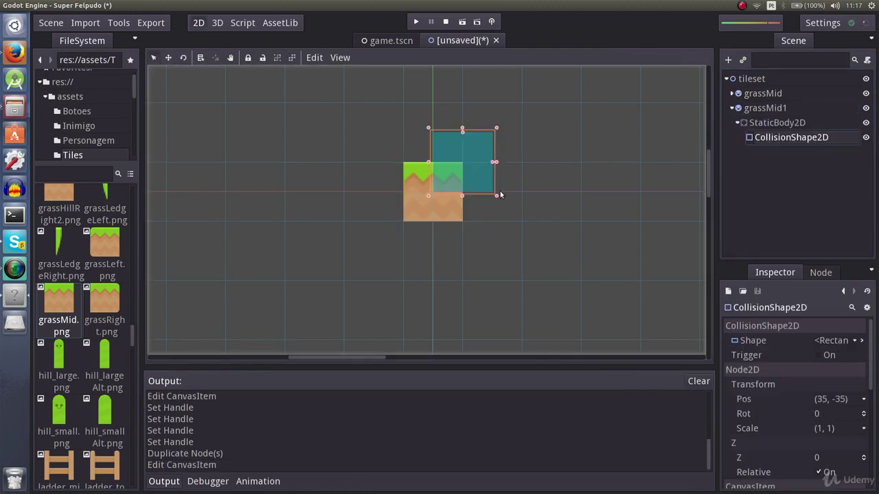
{"action": "key", "text": "ctrl+z"}
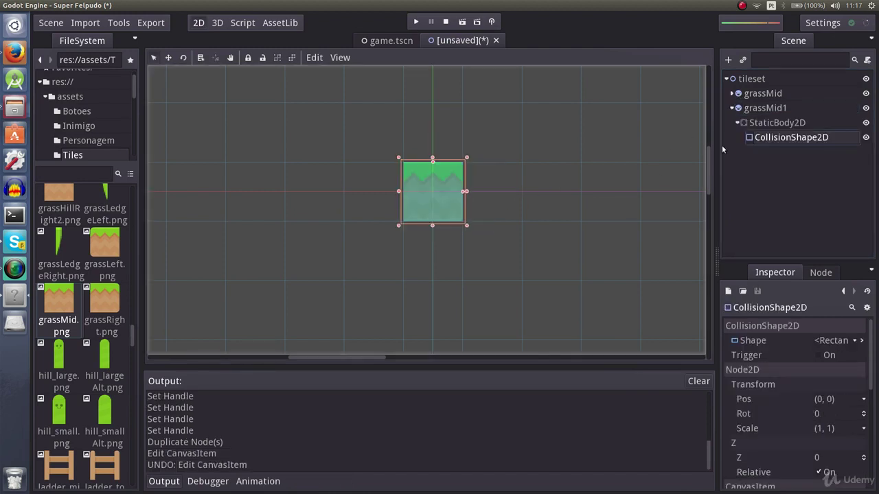
- Try to move the duplicated sprite beside the original tile with grid snapping on
{"action": "left_click", "coordinate": [752, 110]}
{"action": "left_click_drag", "start_coordinate": [423, 206], "coordinate": [452, 236]}
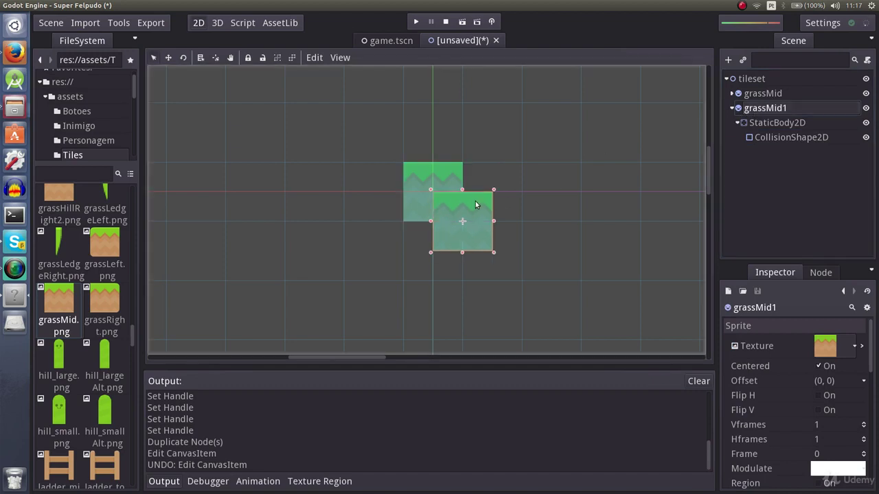
{"action": "left_click_drag", "start_coordinate": [475, 204], "coordinate": [557, 151]}
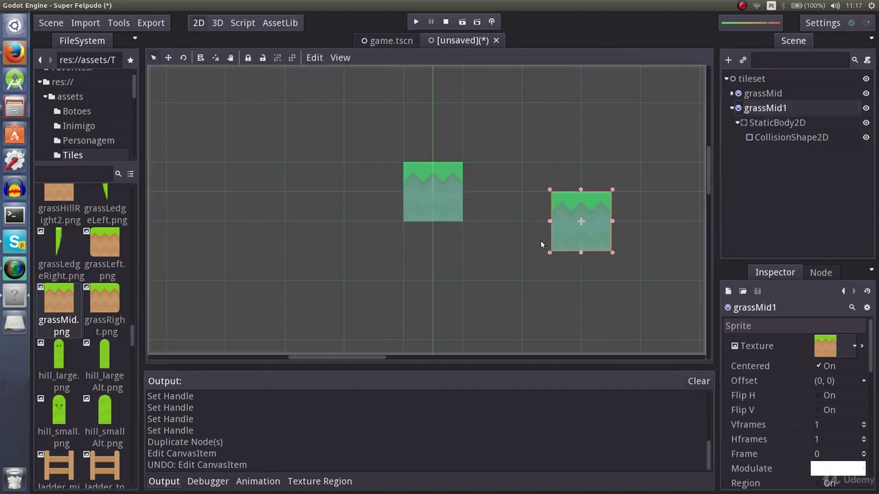
{"action": "left_click_drag", "start_coordinate": [540, 244], "coordinate": [561, 210]}
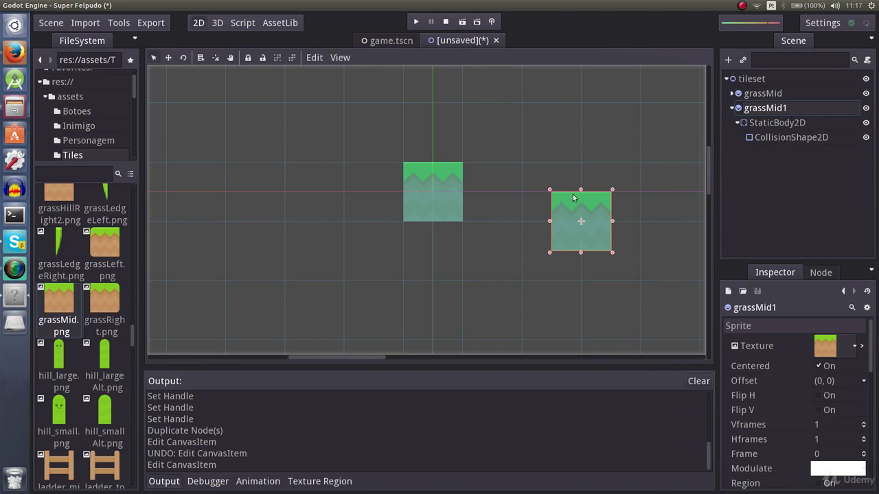
- Turn off Use Snap and move the duplicated sprite directly against the right side of the original tile
{"action": "left_click", "coordinate": [314, 58]}
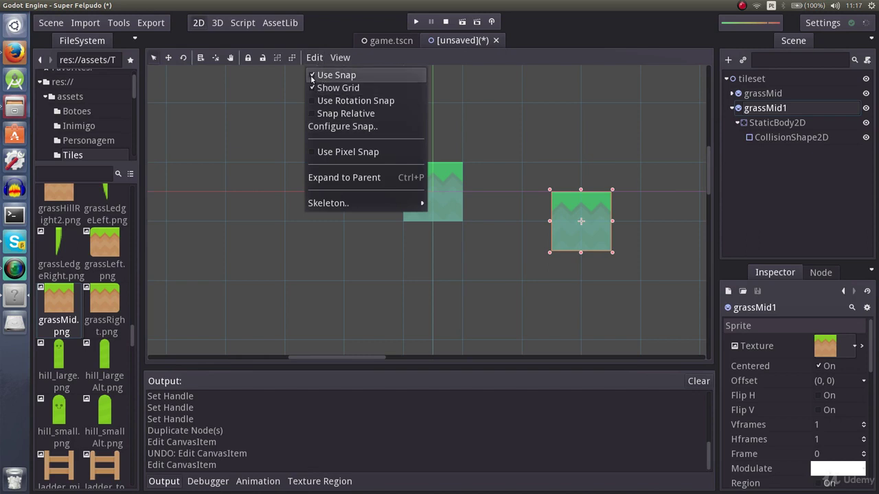
{"action": "left_click", "coordinate": [310, 77]}
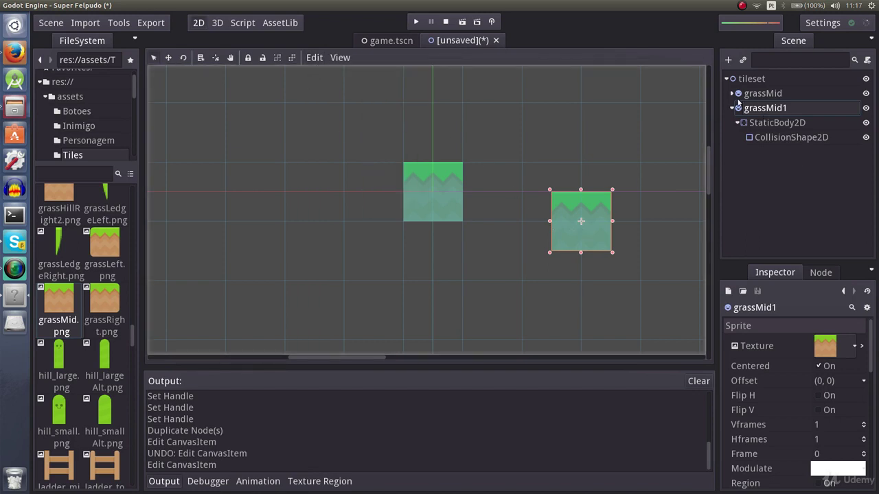
{"action": "left_click_drag", "start_coordinate": [555, 221], "coordinate": [476, 192]}
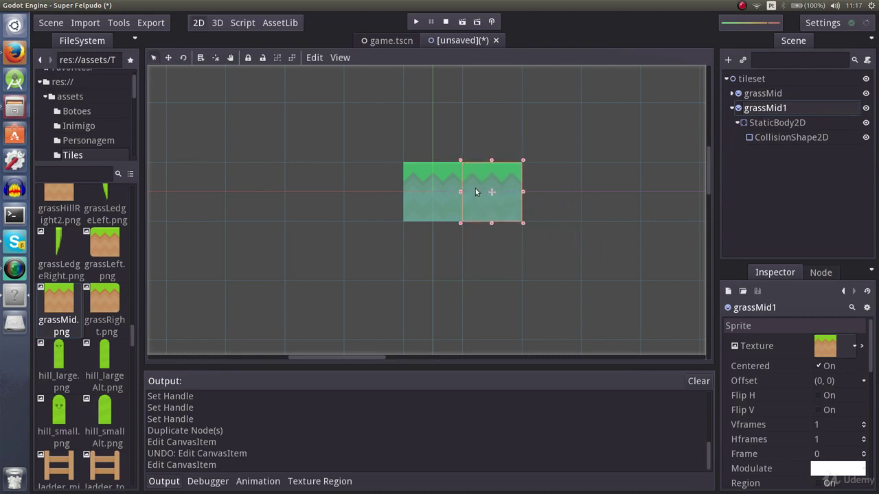
- Set the duplicated sprite's position to (70, 0)
{"action": "scroll", "coordinate": [835, 425], "scroll_direction": "down", "scroll_amount": 5}
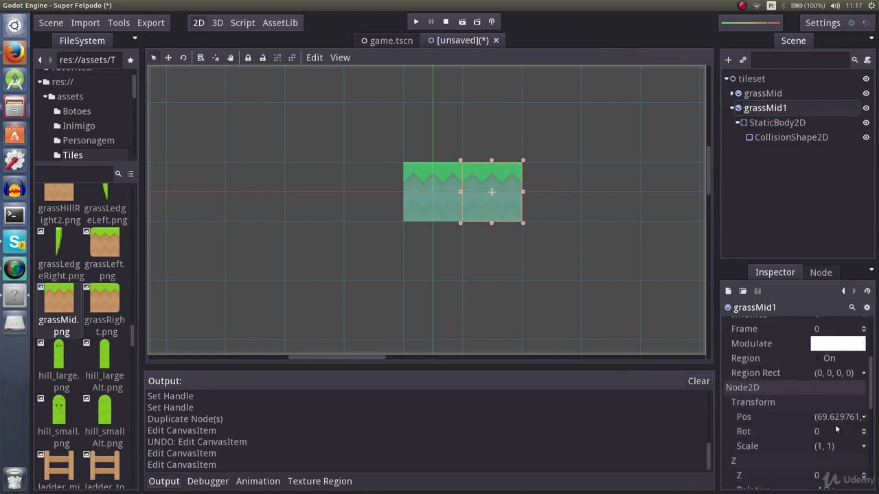
{"action": "left_click", "coordinate": [835, 421]}
{"action": "type", "text": "70"}
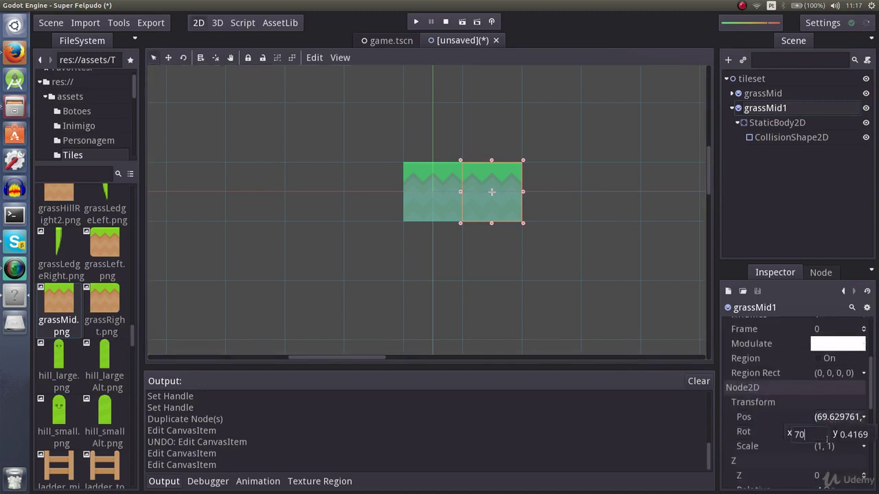
{"action": "key", "text": "Tab"}
{"action": "type", "text": "0"}
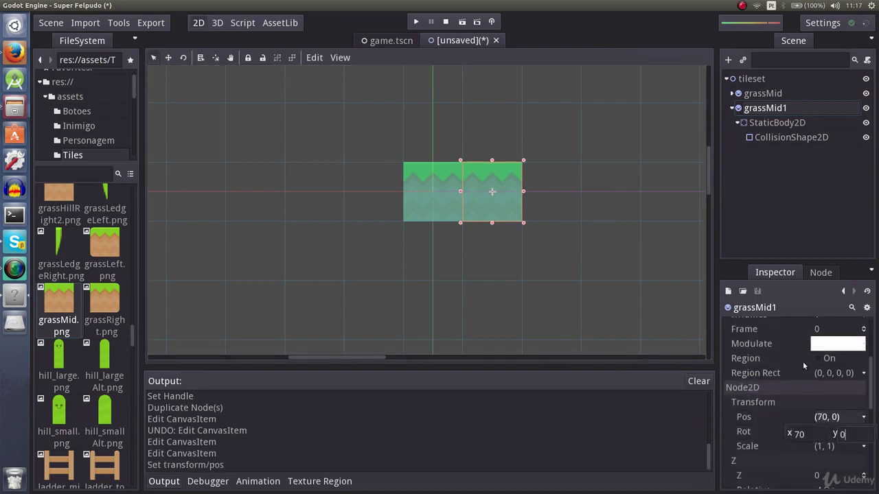
- Rename the duplicated sprite node as grassLeft
{"action": "double_click", "coordinate": [765, 109]}
{"action": "left_click", "coordinate": [786, 108]}
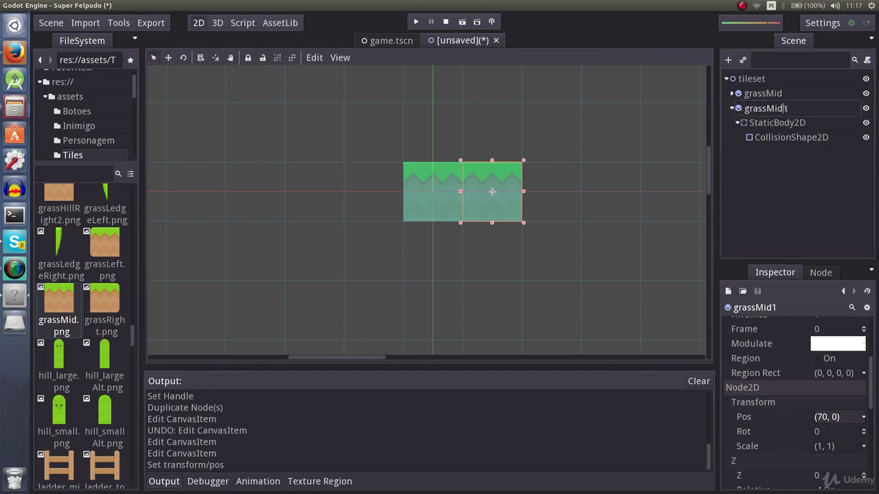
{"action": "left_click_drag", "start_coordinate": [786, 109], "coordinate": [767, 108]}
{"action": "type", "text": "Left"}
{"action": "key", "text": "Return"}
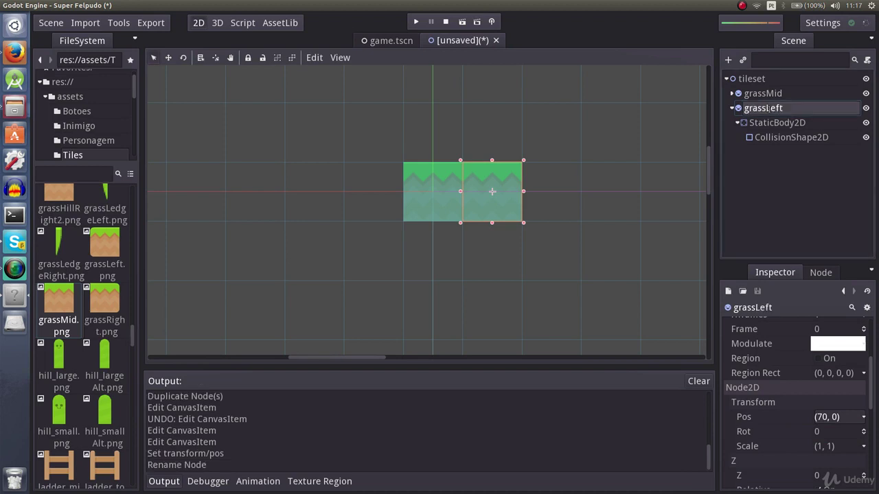
- Replace the grassLeft sprite's texture with grassLeft.png from the Tiles folder
{"action": "scroll", "coordinate": [800, 411], "scroll_direction": "up", "scroll_amount": 5}
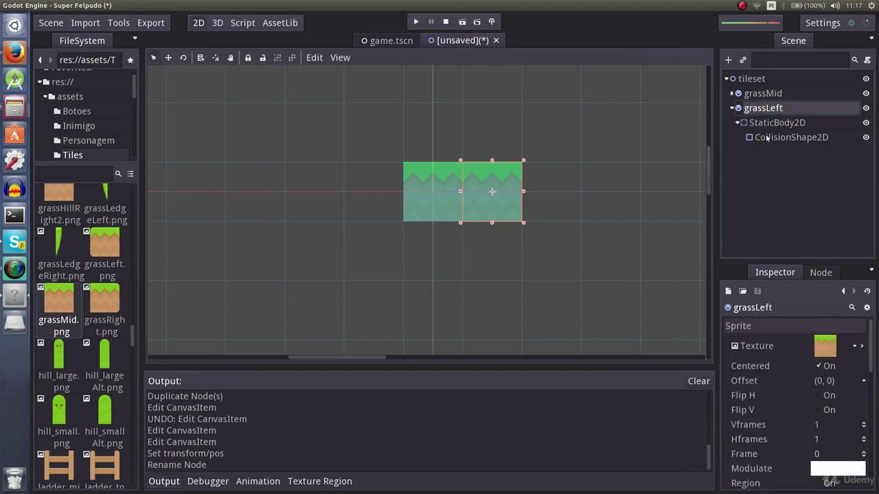
{"action": "left_click_drag", "start_coordinate": [105, 252], "coordinate": [824, 349]}
{"action": "left_click", "coordinate": [536, 277]}
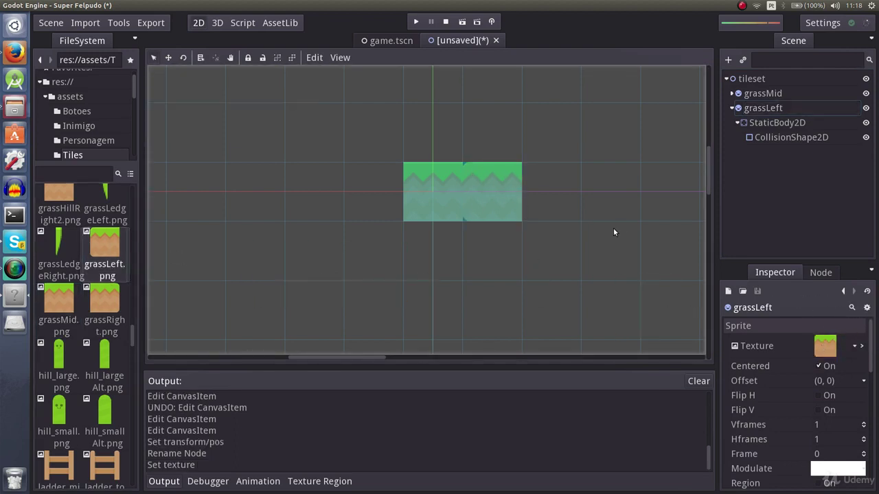
- Collapse the grassLeft sprite in the scene tree and duplicate it with its static body and collision shape
{"action": "left_click", "coordinate": [732, 108]}
{"action": "left_click", "coordinate": [737, 110]}
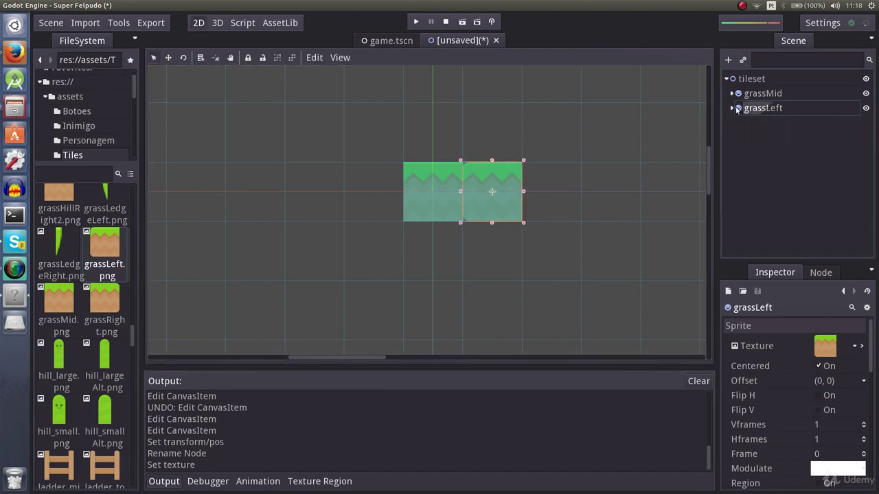
{"action": "key", "text": "ctrl+d"}
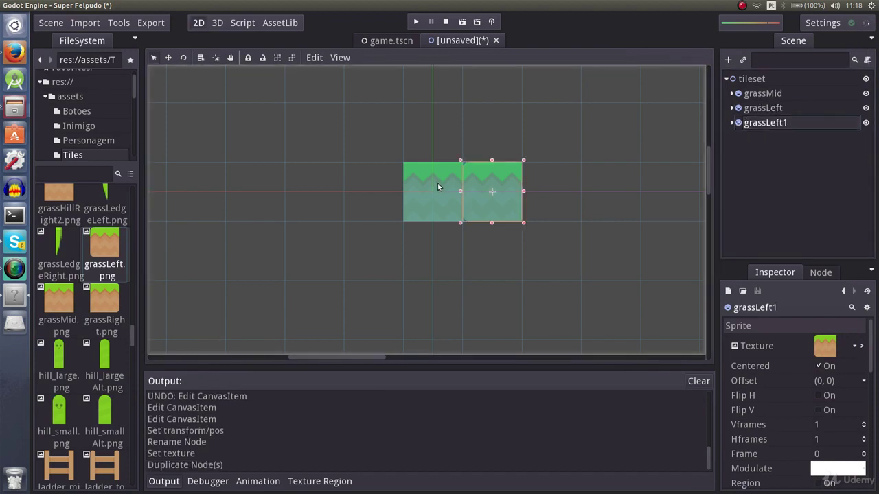
{"action": "left_click_drag", "start_coordinate": [493, 195], "coordinate": [524, 199]}
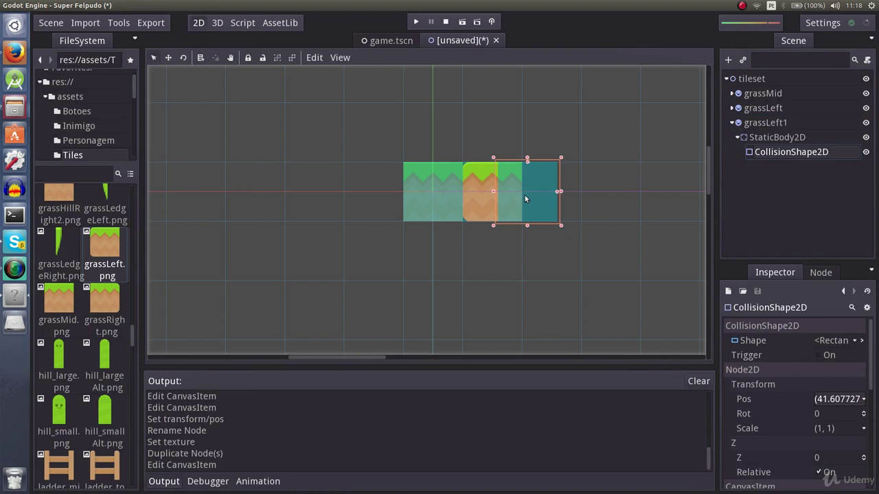
{"action": "key", "text": "ctrl+z"}
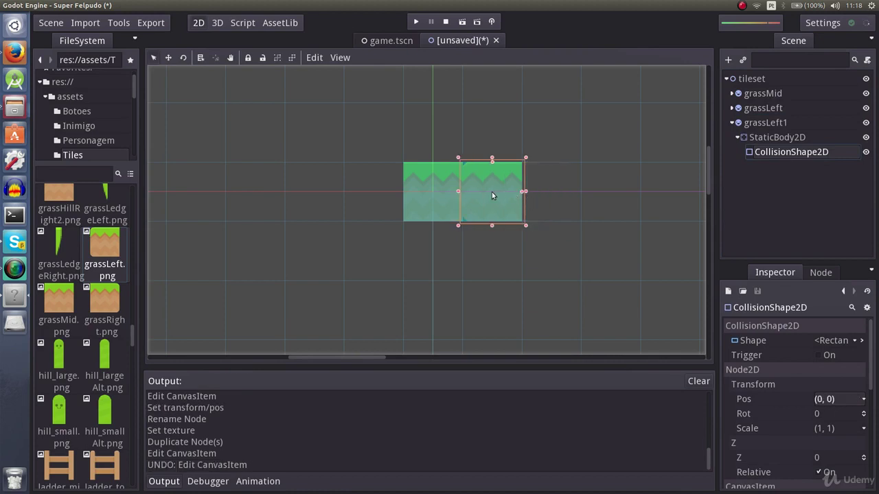
- Move the duplicated sprite grassLeft1 beside the grassLeft tile and set its position to (140, 0)
{"action": "left_click_drag", "start_coordinate": [490, 196], "coordinate": [543, 203]}
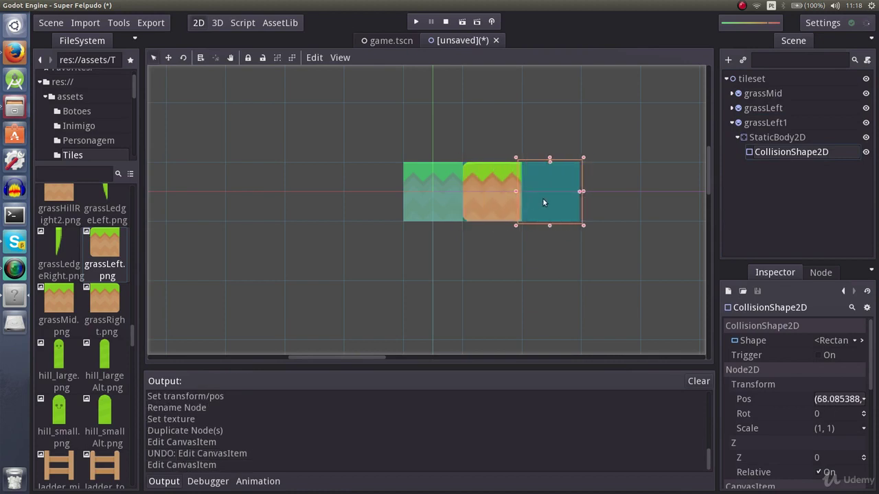
{"action": "key", "text": "ctrl+z"}
{"action": "left_click", "coordinate": [762, 124]}
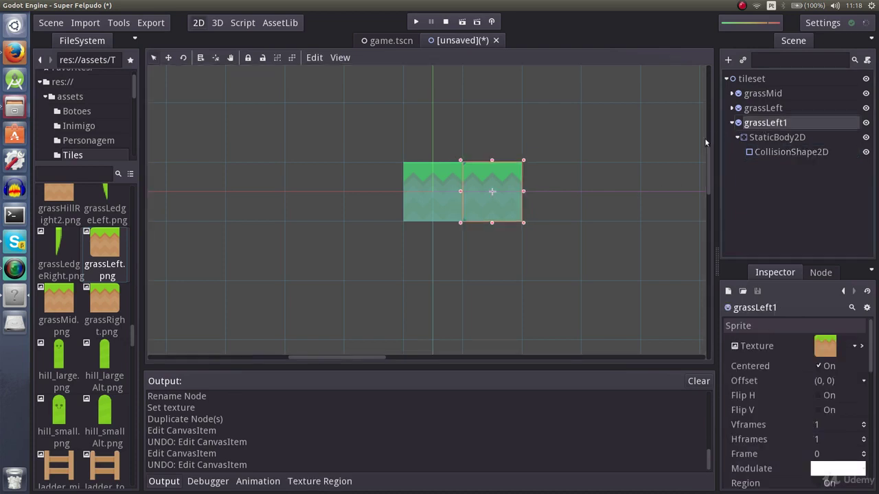
{"action": "left_click_drag", "start_coordinate": [519, 178], "coordinate": [577, 179]}
{"action": "scroll", "coordinate": [793, 347], "scroll_direction": "down", "scroll_amount": 4}
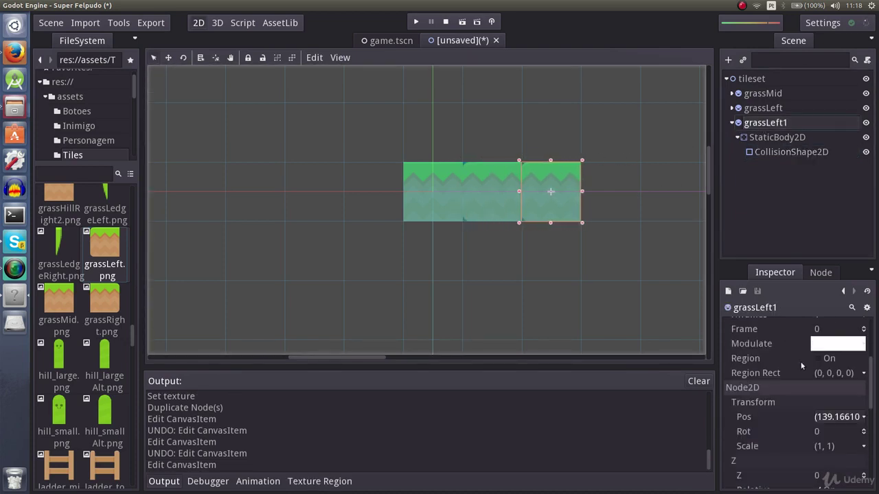
{"action": "left_click", "coordinate": [827, 417]}
{"action": "type", "text": "1"}
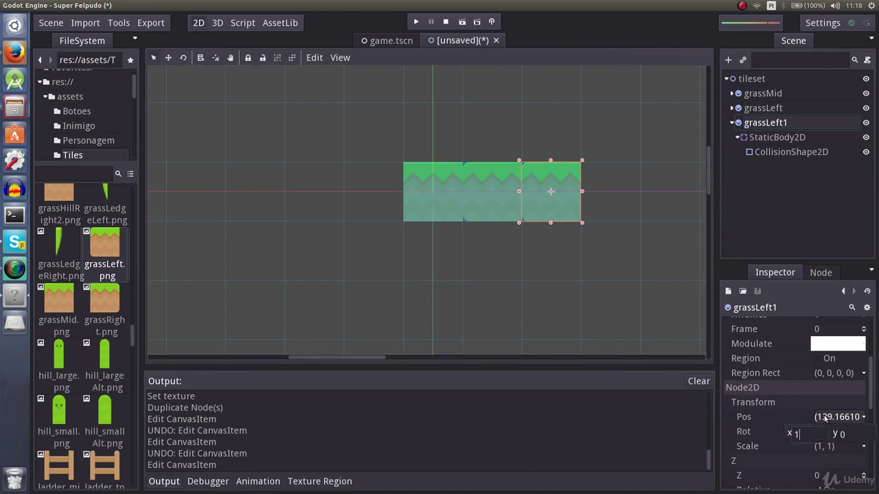
{"action": "type", "text": "40"}
{"action": "key", "text": "Return"}
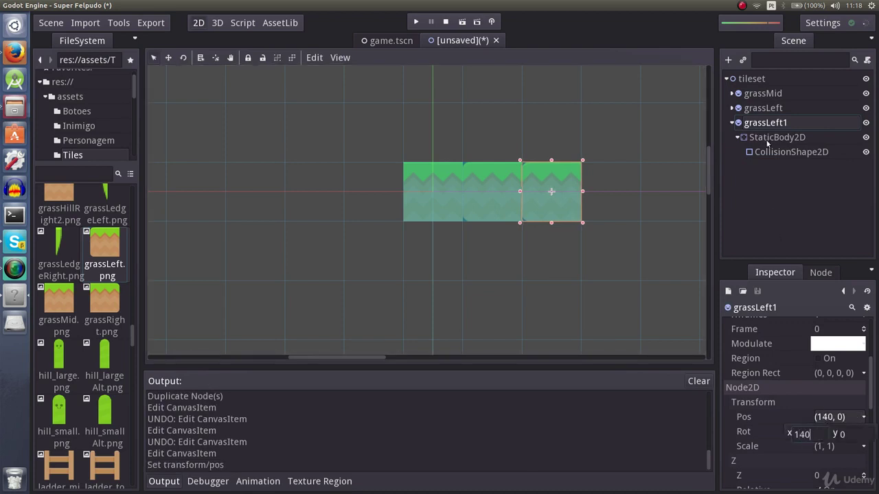
- Rename the duplicated sprite node grassLeft1 as grassRight
{"action": "left_click", "coordinate": [785, 124]}
{"action": "left_click", "coordinate": [784, 124]}
{"action": "left_click_drag", "start_coordinate": [782, 123], "coordinate": [769, 125]}
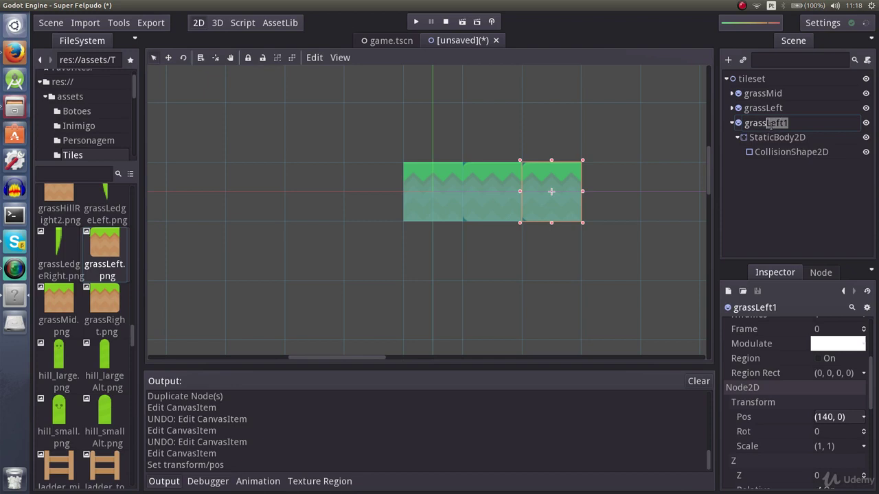
{"action": "type", "text": "Right"}
{"action": "key", "text": "Return"}
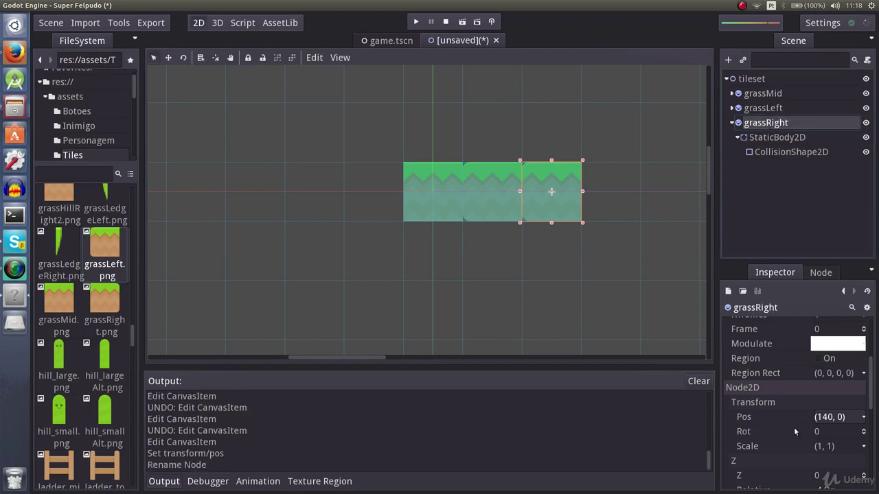
- Replace the grassRight sprite's texture with grassRight.png from the Tiles folder
{"action": "scroll", "coordinate": [794, 432], "scroll_direction": "up", "scroll_amount": 5}
{"action": "left_click_drag", "start_coordinate": [104, 313], "coordinate": [827, 346]}
{"action": "left_click", "coordinate": [595, 264]}
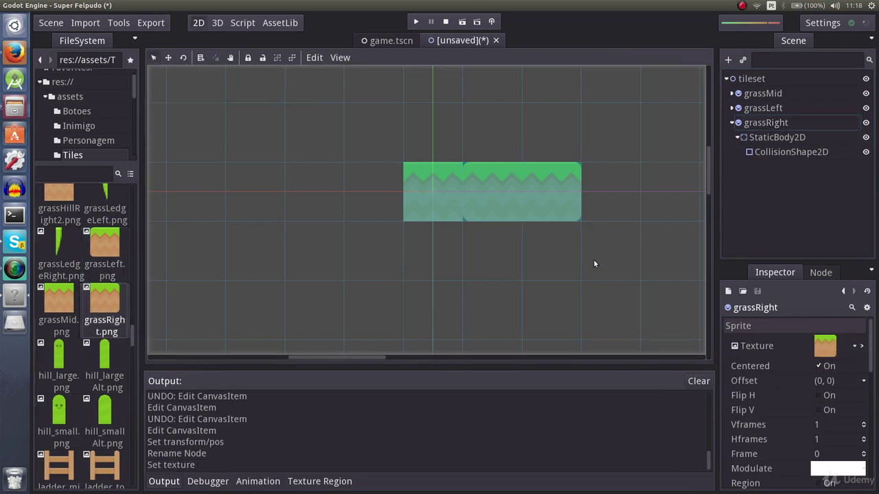
{"action": "scroll", "coordinate": [506, 237], "scroll_direction": "down", "scroll_amount": 1}
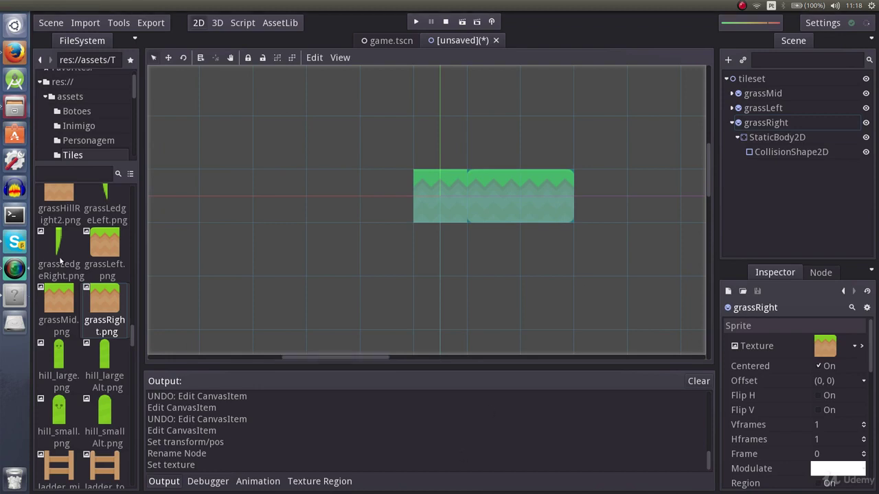
- Find grassCenter.png among the tiles, then collapse the grassRight sprite in the scene tree and duplicate it with its children
{"action": "scroll", "coordinate": [71, 293], "scroll_direction": "up", "scroll_amount": 4}
{"action": "scroll", "coordinate": [71, 293], "scroll_direction": "up", "scroll_amount": 5}
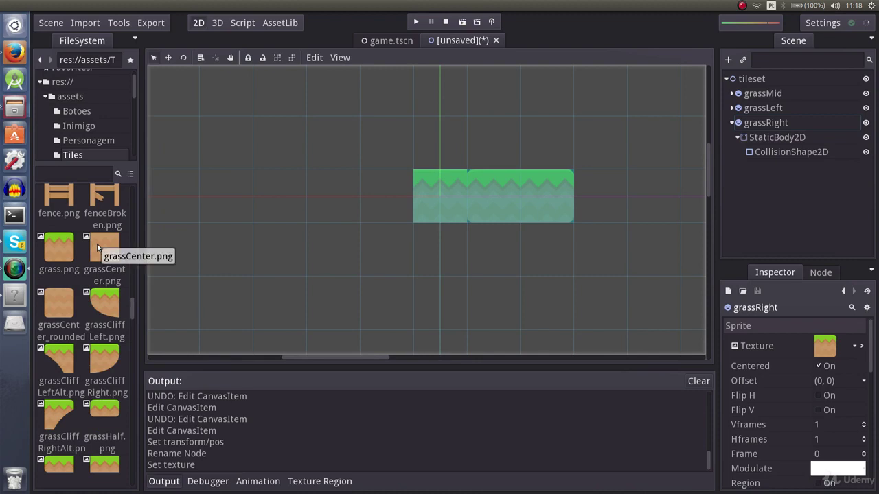
{"action": "left_click", "coordinate": [733, 123]}
{"action": "left_click", "coordinate": [736, 124]}
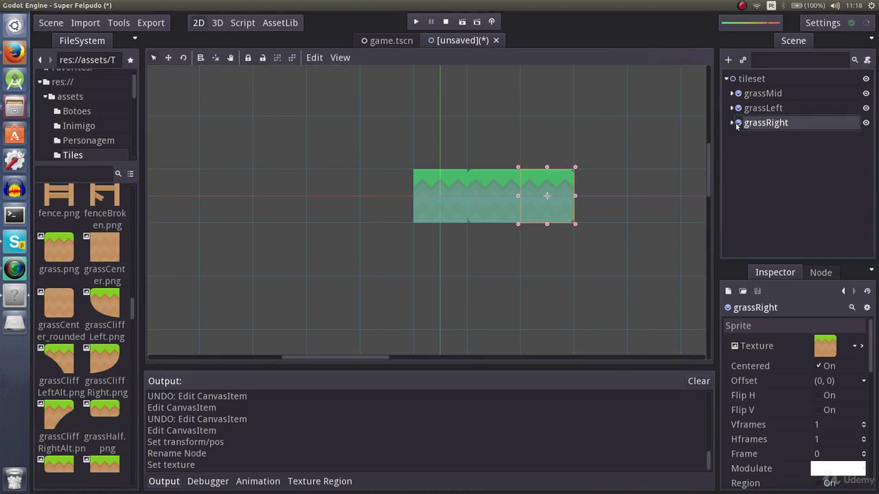
{"action": "key", "text": "ctrl+d"}
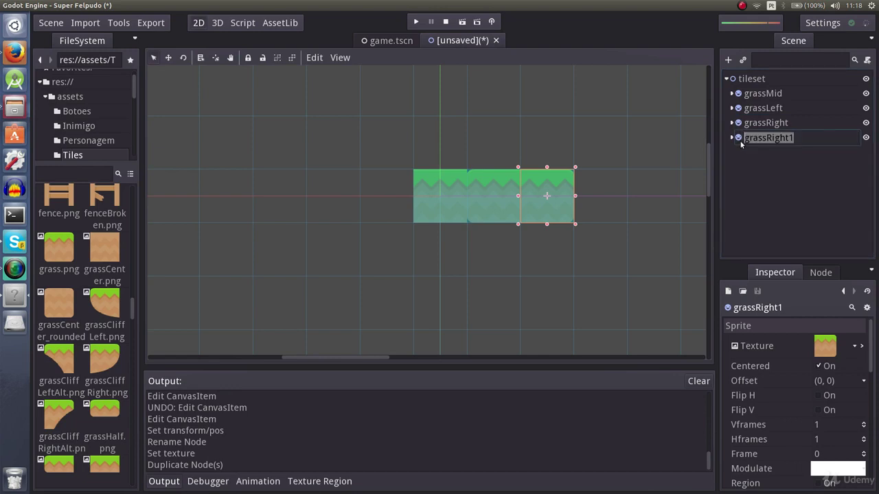
- Move the duplicated grassRight1 sprite to the end of the tile row and set its position to (210, 0)
{"action": "left_click_drag", "start_coordinate": [543, 204], "coordinate": [596, 204]}
{"action": "scroll", "coordinate": [825, 423], "scroll_direction": "down", "scroll_amount": 3}
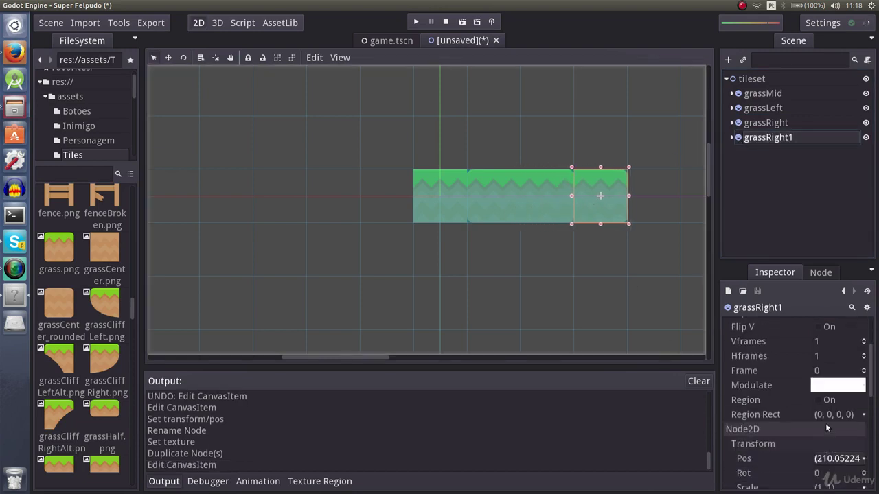
{"action": "left_click", "coordinate": [835, 438]}
{"action": "type", "text": "210"}
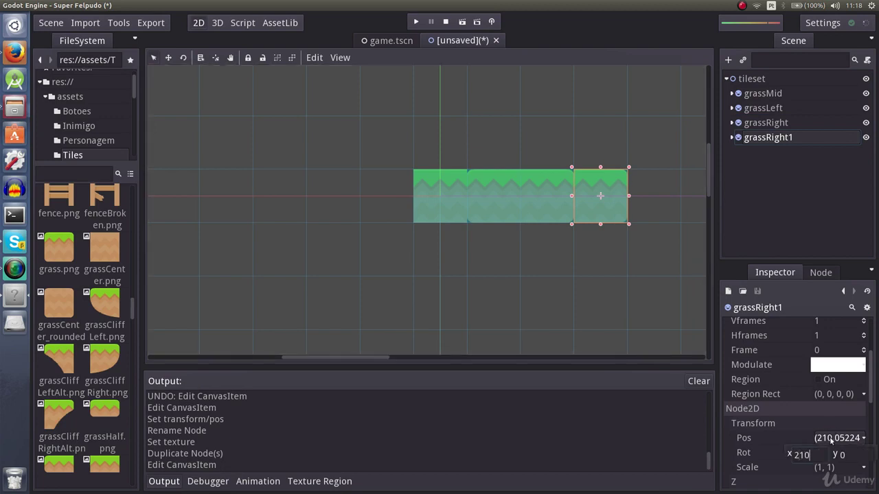
{"action": "key", "text": "Return"}
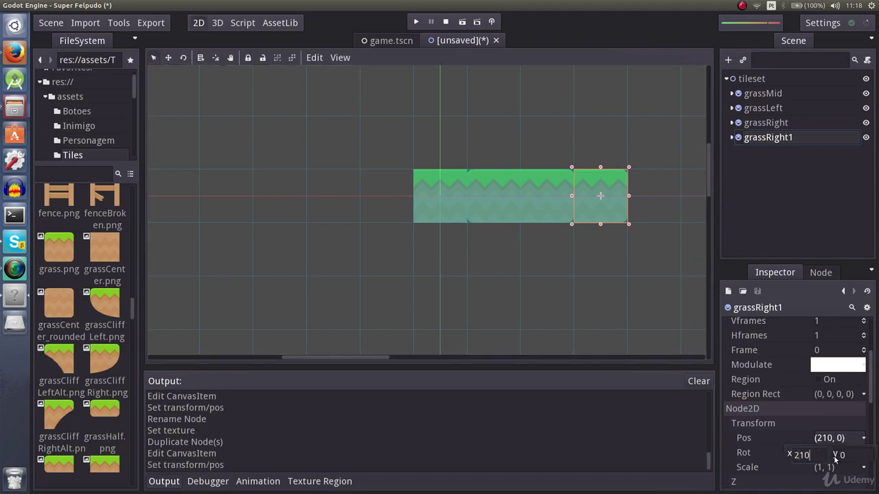
- Rename the grassRight1 node as grassCenter and replace its texture with grassCenter.png
{"action": "double_click", "coordinate": [769, 137]}
{"action": "left_click", "coordinate": [804, 136]}
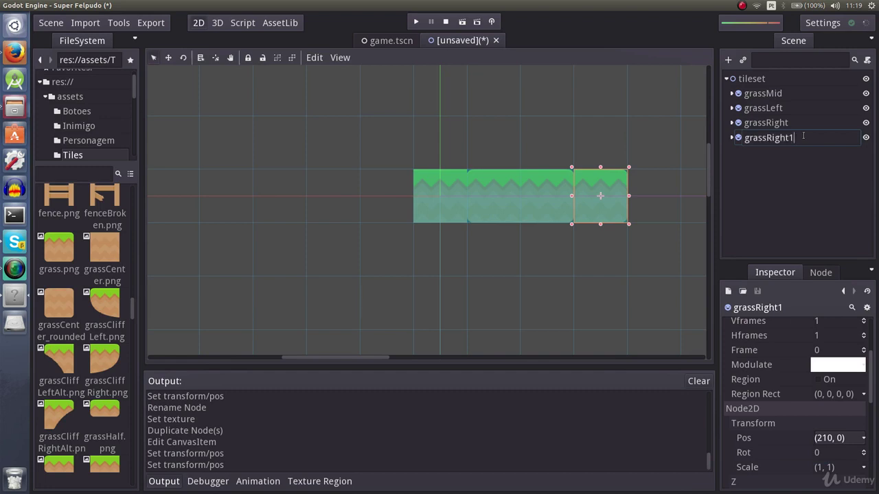
{"action": "left_click_drag", "start_coordinate": [804, 136], "coordinate": [770, 142]}
{"action": "type", "text": "Center"}
{"action": "key", "text": "Return"}
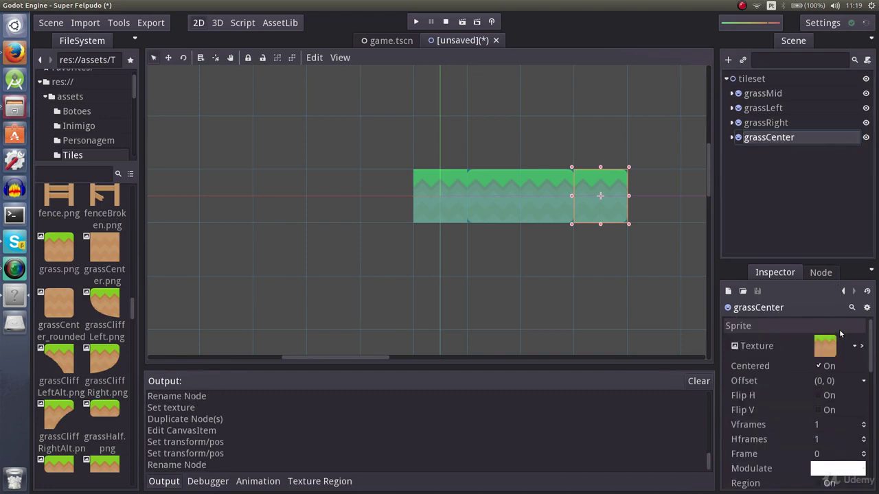
{"action": "left_click_drag", "start_coordinate": [104, 254], "coordinate": [817, 347]}
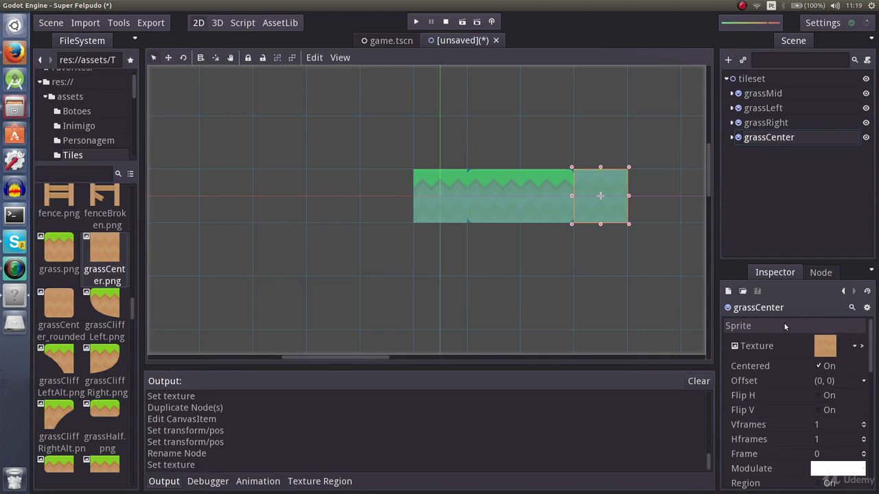
{"action": "left_click", "coordinate": [646, 261]}
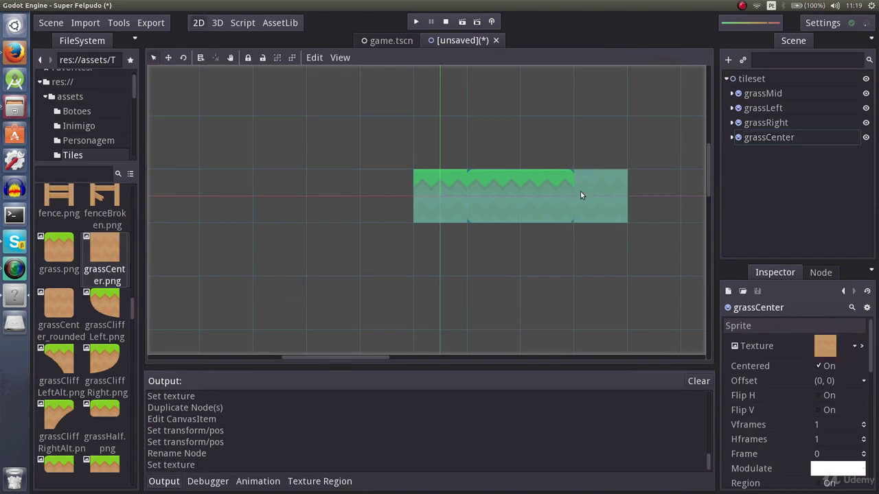
- Browse the Tiles folder's images for a water surface tile and select liquidWaterTop.png
{"action": "scroll", "coordinate": [120, 248], "scroll_direction": "up", "scroll_amount": 8}
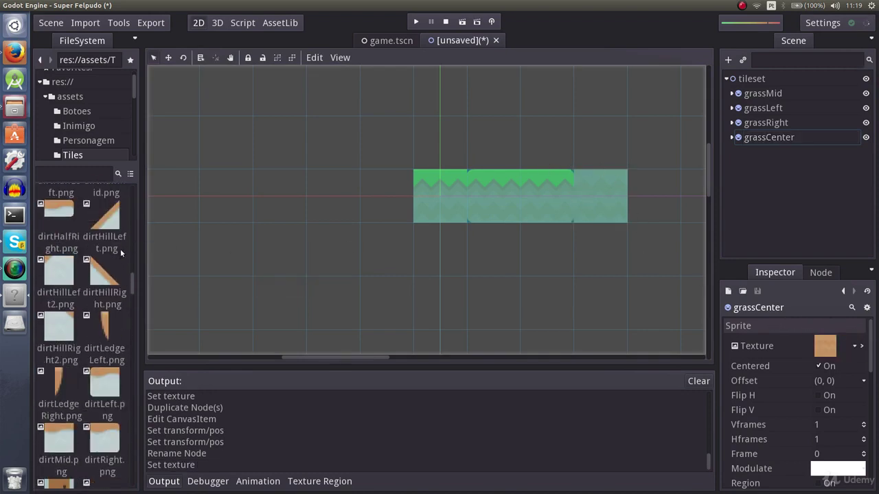
{"action": "scroll", "coordinate": [131, 249], "scroll_direction": "up", "scroll_amount": 2}
{"action": "scroll", "coordinate": [129, 243], "scroll_direction": "up", "scroll_amount": 10}
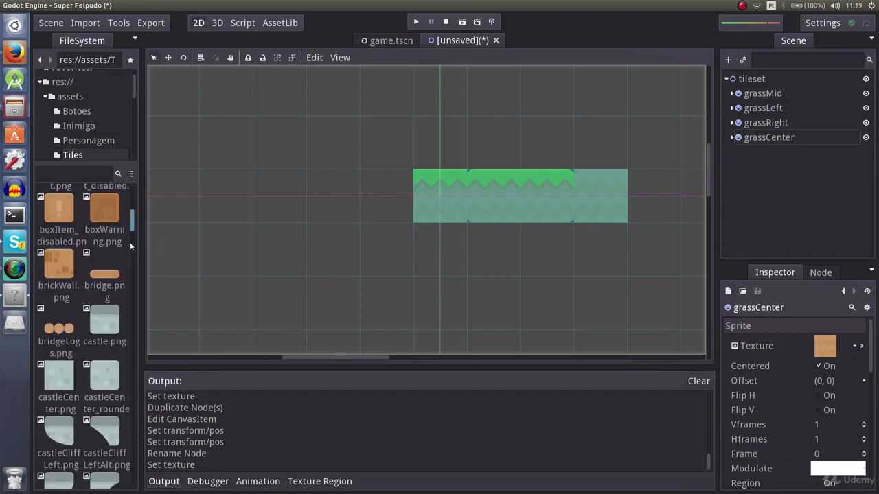
{"action": "scroll", "coordinate": [128, 247], "scroll_direction": "down", "scroll_amount": 3}
{"action": "scroll", "coordinate": [127, 249], "scroll_direction": "down", "scroll_amount": 10}
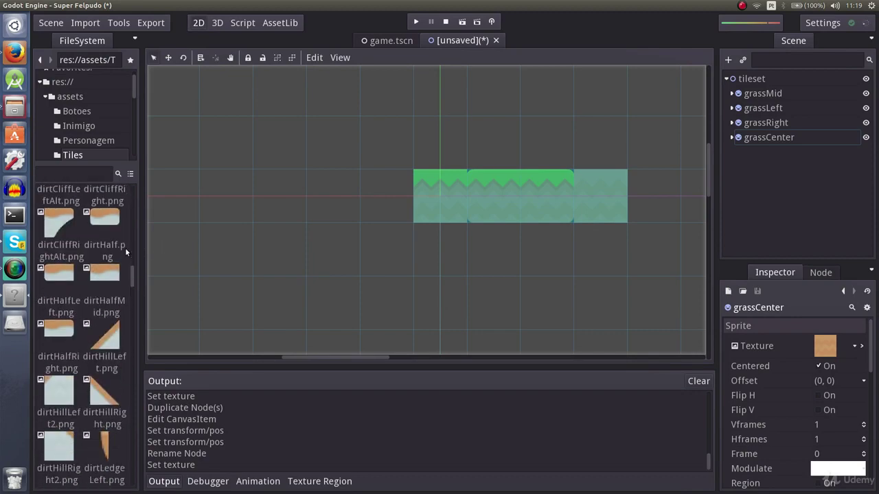
{"action": "scroll", "coordinate": [125, 253], "scroll_direction": "down", "scroll_amount": 12}
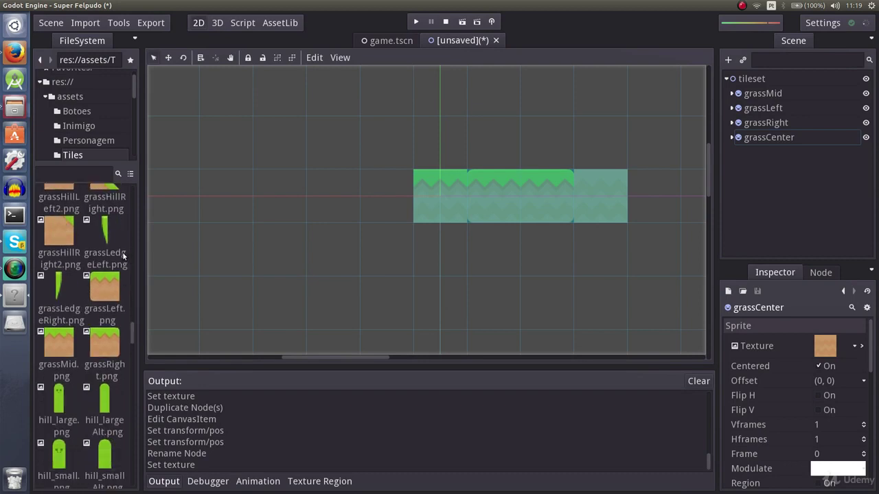
{"action": "scroll", "coordinate": [120, 261], "scroll_direction": "down", "scroll_amount": 1}
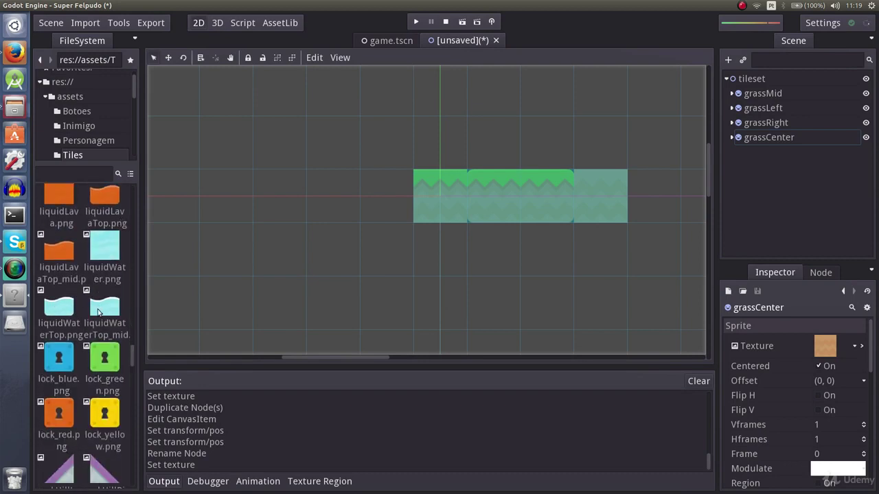
{"action": "left_click", "coordinate": [57, 311]}
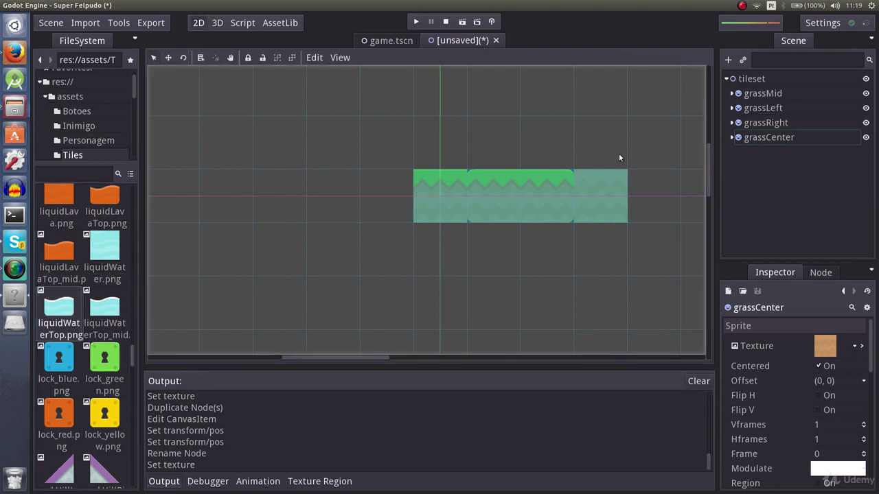
- Duplicate the grassCenter sprite with its children and rename the copy as waterTop
{"action": "left_click", "coordinate": [739, 138]}
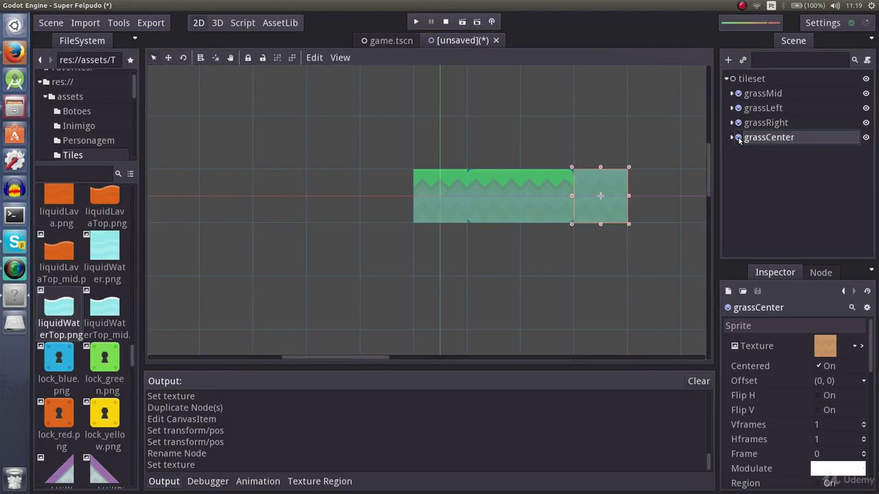
{"action": "key", "text": "ctrl+d"}
{"action": "double_click", "coordinate": [774, 152]}
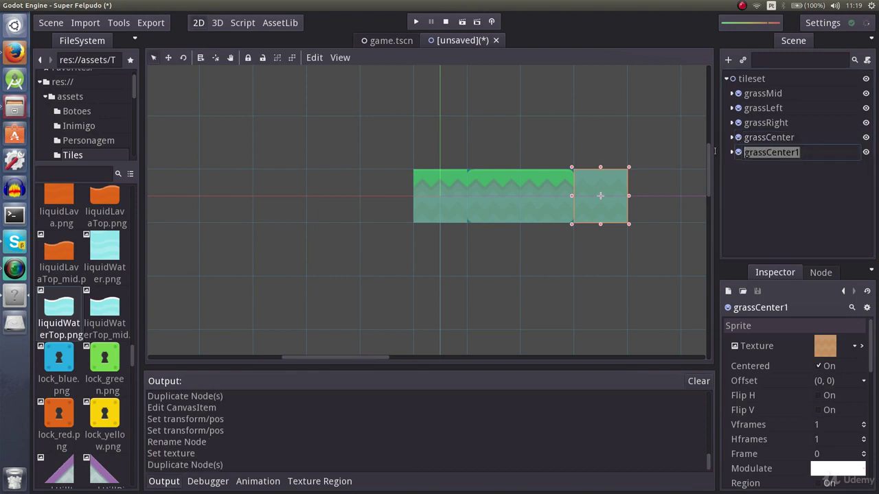
{"action": "type", "text": "liquid"}
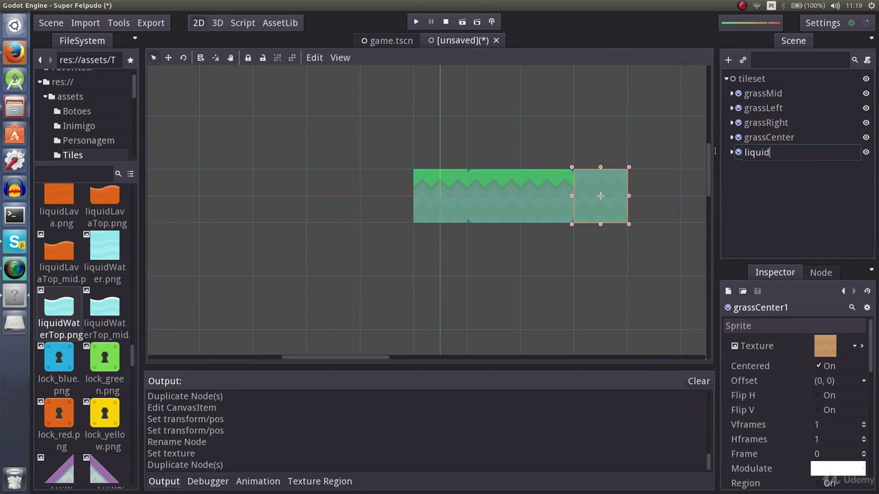
{"action": "type", "text": "W"}
{"action": "type", "text": "ate"}
{"action": "key", "text": "BackSpace"}
{"action": "key", "text": "BackSpace"}
{"action": "key", "text": "BackSpace"}
{"action": "key", "text": "BackSpace"}
{"action": "key", "text": "BackSpace"}
{"action": "key", "text": "BackSpace"}
{"action": "key", "text": "BackSpace"}
{"action": "key", "text": "BackSpace"}
{"action": "key", "text": "BackSpace"}
{"action": "key", "text": "BackSpace"}
{"action": "type", "text": "waterTop"}
{"action": "key", "text": "Return"}
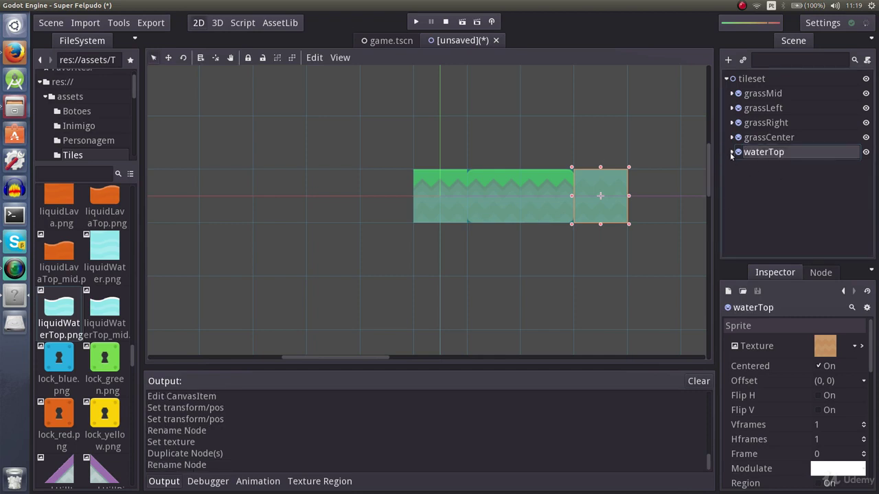
- Delete the StaticBody2D and its collision shape from the waterTop sprite
{"action": "left_click", "coordinate": [732, 154]}
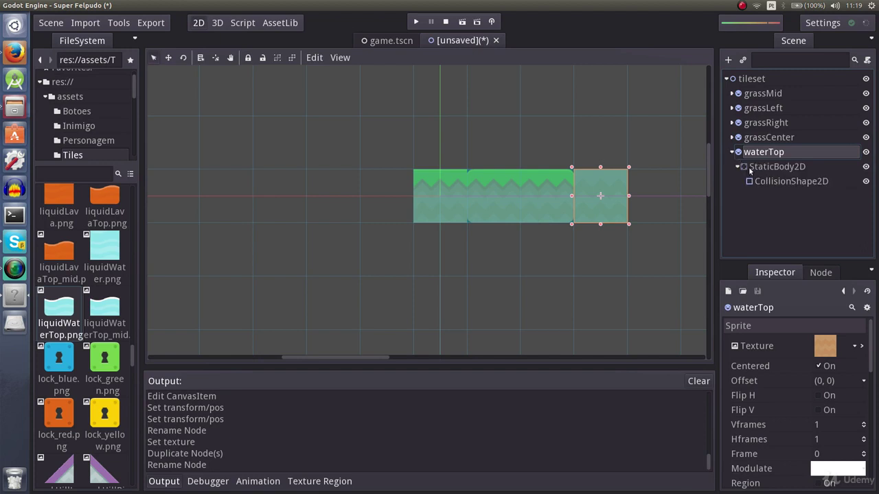
{"action": "left_click", "coordinate": [747, 169]}
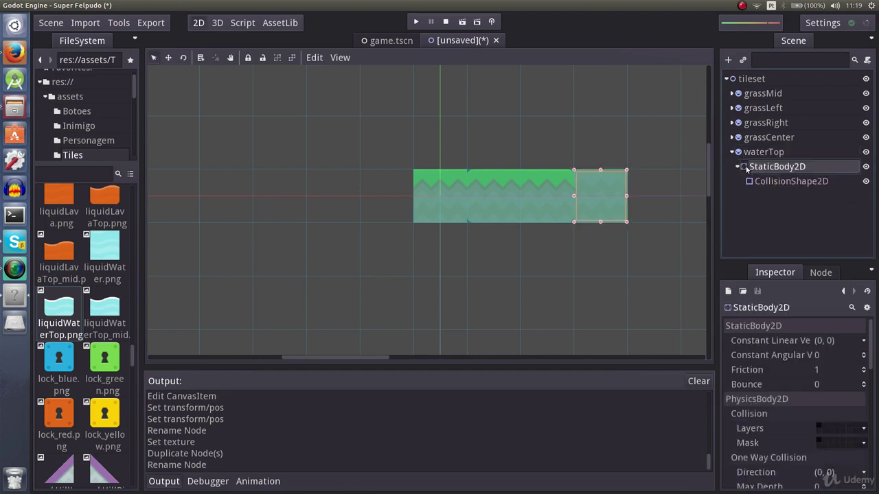
{"action": "key", "text": "Delete"}
{"action": "key", "text": "Return"}
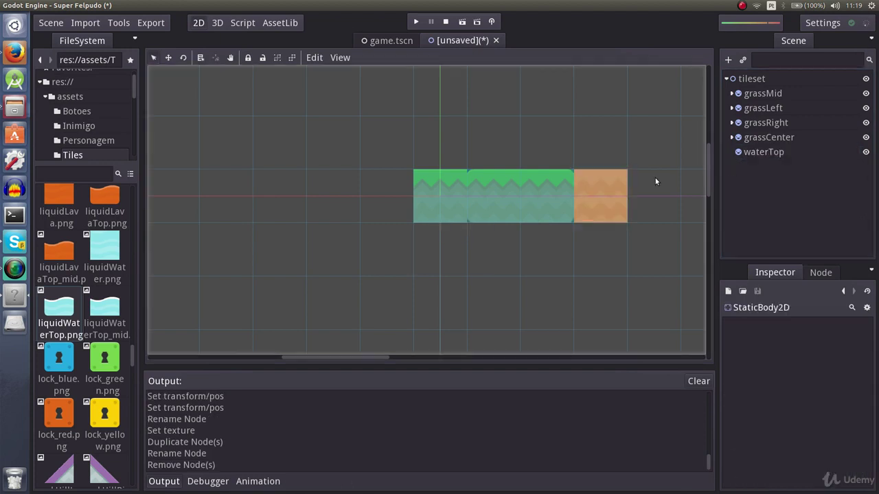
- Move the waterTop sprite directly below the grassMid tile and set its position to (0, 70)
{"action": "left_click", "coordinate": [787, 152]}
{"action": "left_click_drag", "start_coordinate": [598, 190], "coordinate": [436, 250]}
{"action": "scroll", "coordinate": [797, 391], "scroll_direction": "down", "scroll_amount": 5}
{"action": "left_click", "coordinate": [851, 401]}
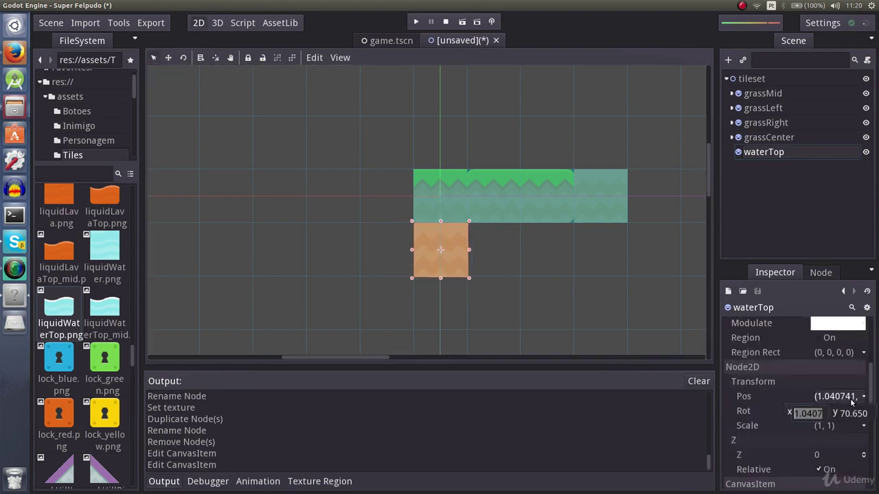
{"action": "type", "text": "0"}
{"action": "key", "text": "Tab"}
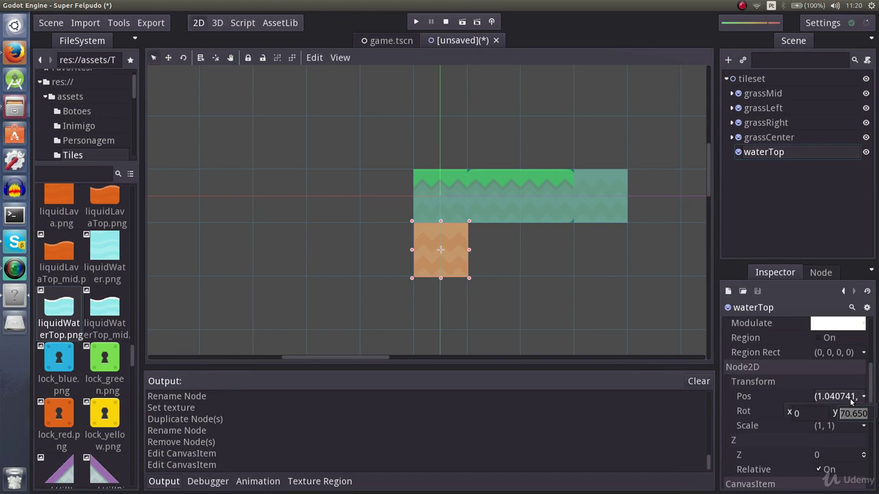
{"action": "type", "text": "70"}
{"action": "key", "text": "Return"}
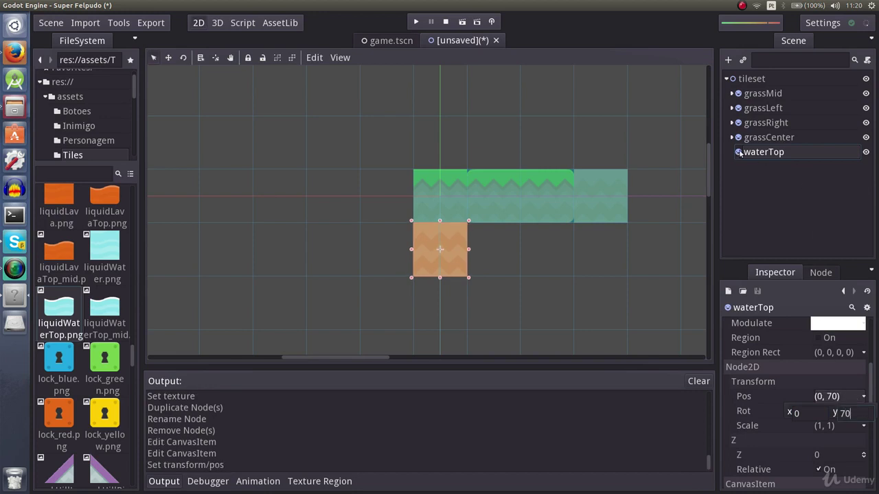
- Set the waterTop sprite's texture to liquidWaterTop.png from the Tiles folder
{"action": "left_click", "coordinate": [740, 153]}
{"action": "scroll", "coordinate": [648, 390], "scroll_direction": "up", "scroll_amount": 2}
{"action": "scroll", "coordinate": [805, 388], "scroll_direction": "up", "scroll_amount": 5}
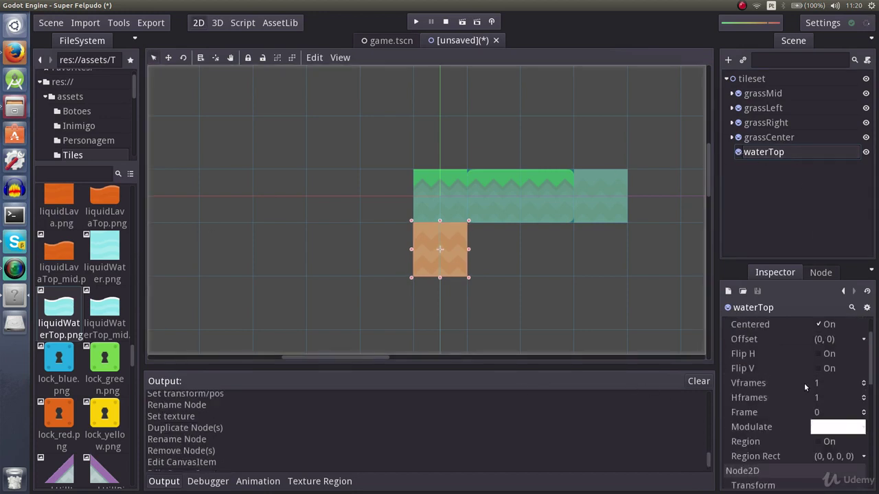
{"action": "scroll", "coordinate": [805, 388], "scroll_direction": "up", "scroll_amount": 3}
{"action": "left_click_drag", "start_coordinate": [65, 317], "coordinate": [821, 353]}
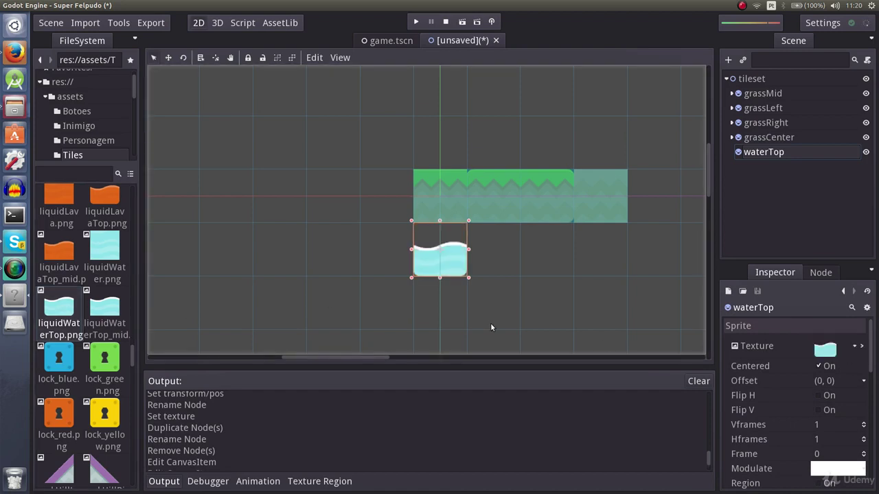
- Duplicate the waterTop sprite and place the copy directly beside the original, on its right
{"action": "left_click", "coordinate": [737, 152]}
{"action": "key", "text": "ctrl+d"}
{"action": "left_click_drag", "start_coordinate": [435, 260], "coordinate": [488, 260]}
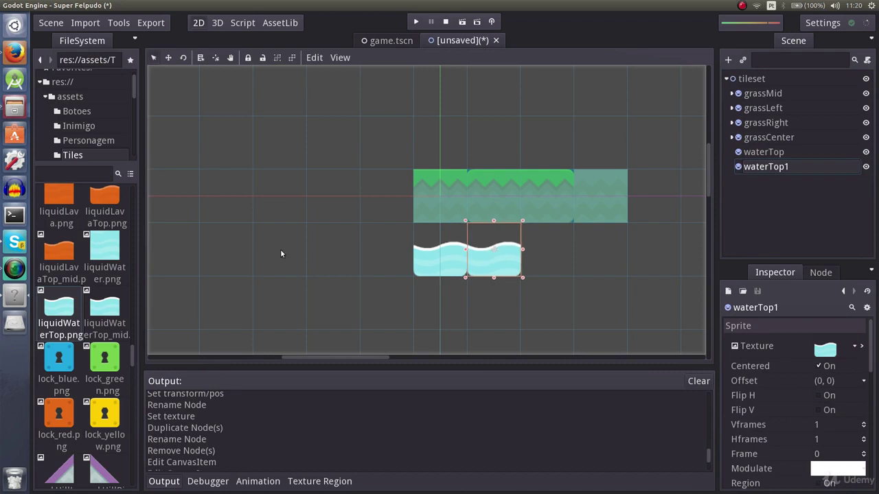
- Rename the duplicated water sprite as waterCenter and set its texture to liquidWater.png
{"action": "left_click", "coordinate": [105, 250]}
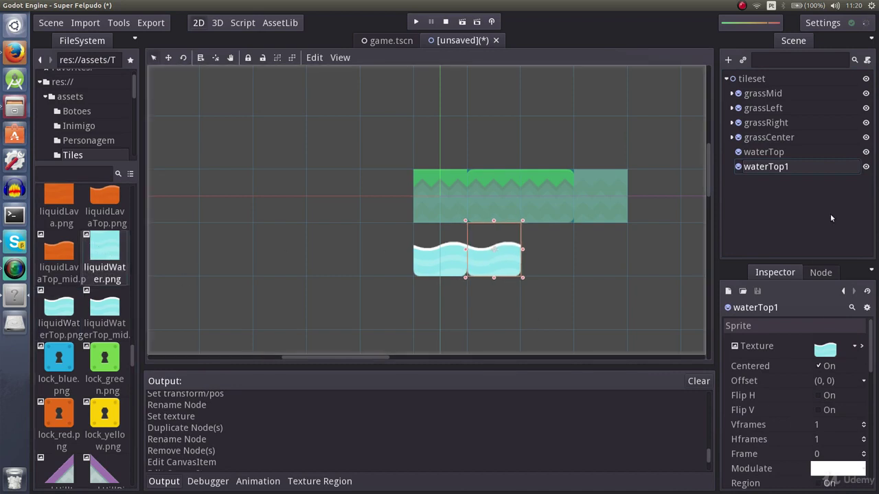
{"action": "double_click", "coordinate": [797, 166]}
{"action": "left_click", "coordinate": [798, 168]}
{"action": "left_click_drag", "start_coordinate": [798, 167], "coordinate": [773, 168]}
{"action": "type", "text": "Center"}
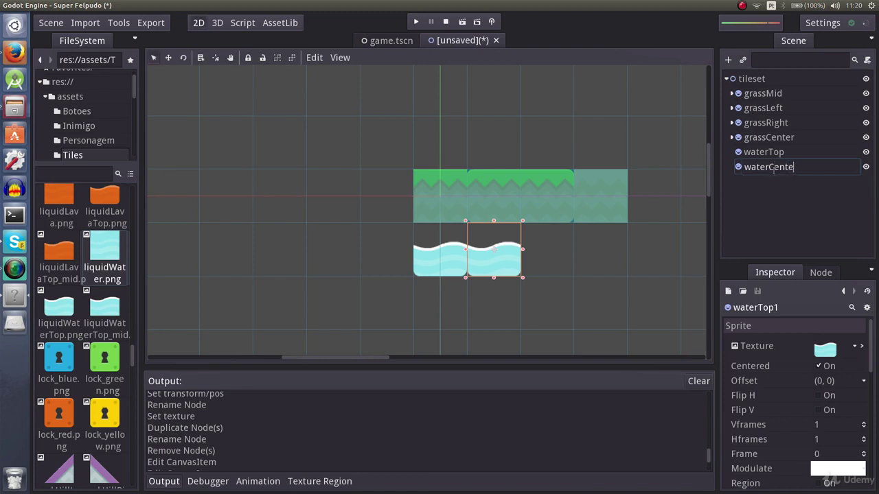
{"action": "key", "text": "Return"}
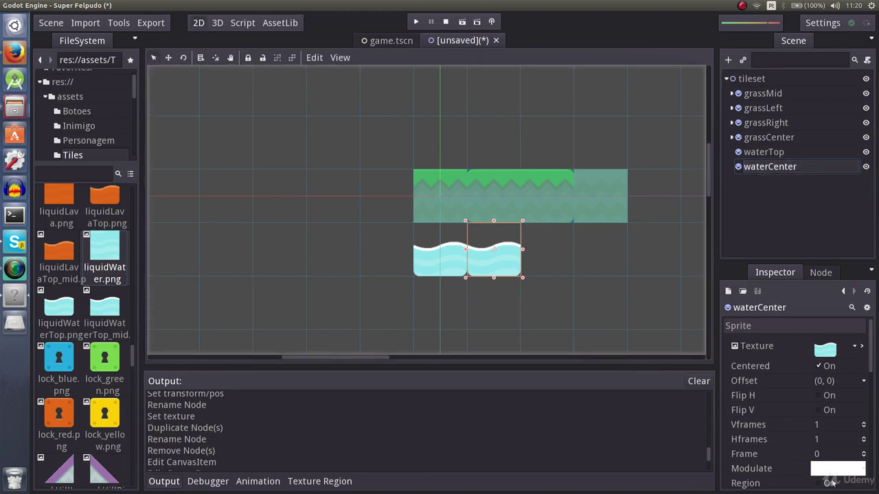
{"action": "left_click_drag", "start_coordinate": [129, 250], "coordinate": [825, 349]}
{"action": "left_click", "coordinate": [623, 316]}
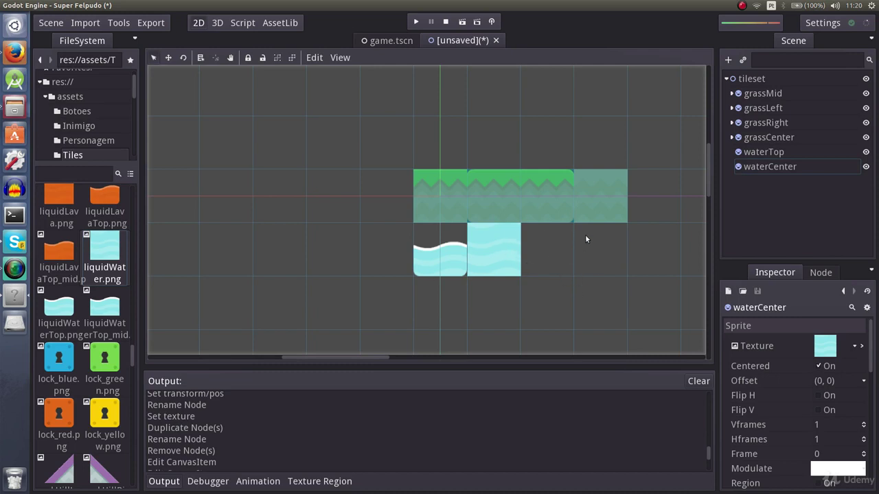
- Save the scene as tileset.tscn in the res://scenes folder
{"action": "scroll", "coordinate": [567, 241], "scroll_direction": "down", "scroll_amount": 1}
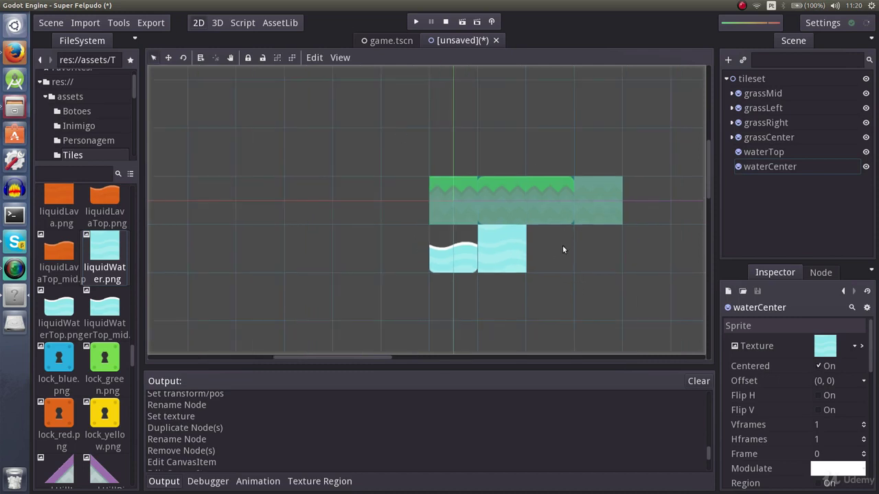
{"action": "scroll", "coordinate": [603, 254], "scroll_direction": "down", "scroll_amount": 1}
{"action": "middle_click_drag", "start_coordinate": [602, 255], "coordinate": [513, 208]}
{"action": "left_click", "coordinate": [51, 23]}
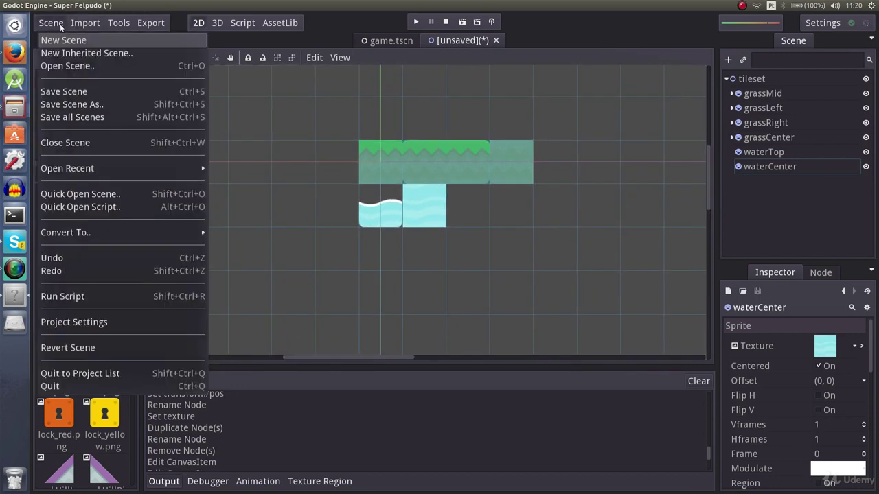
{"action": "left_click", "coordinate": [67, 93]}
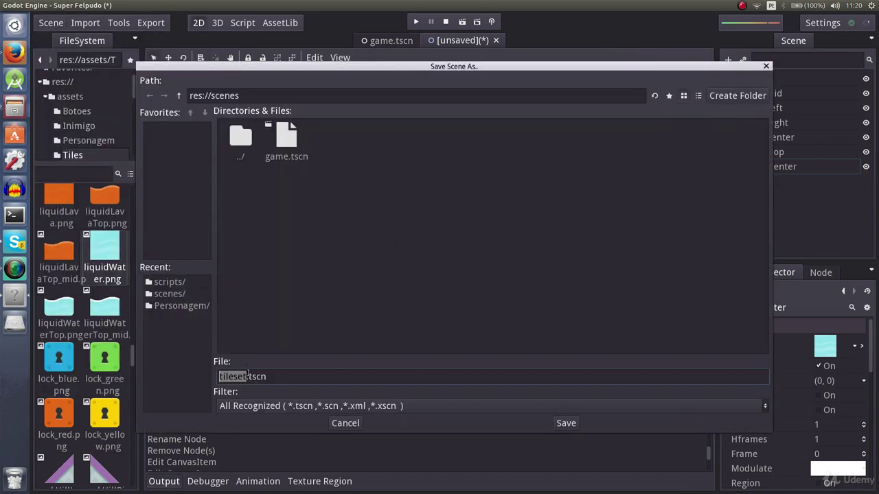
{"action": "left_click", "coordinate": [567, 424]}
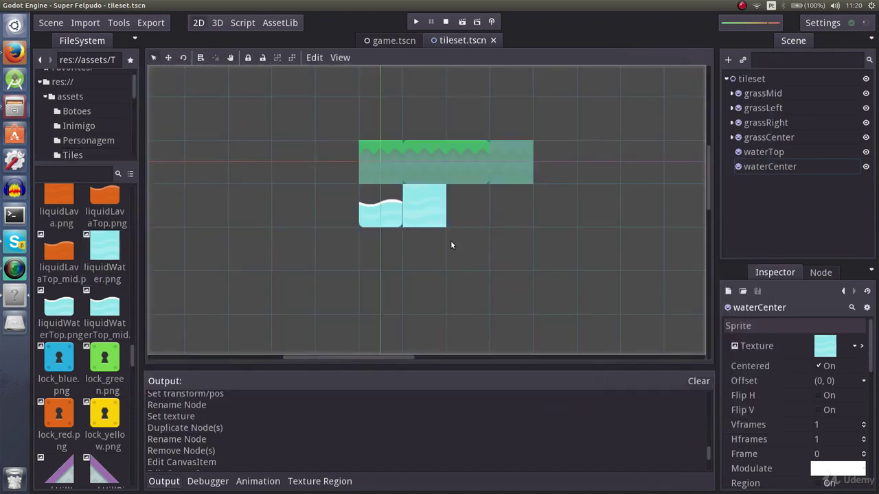
- Start converting the scene to a TileSet and create a tilesets folder in res:// for the export
{"action": "scroll", "coordinate": [399, 240], "scroll_direction": "down", "scroll_amount": 1}
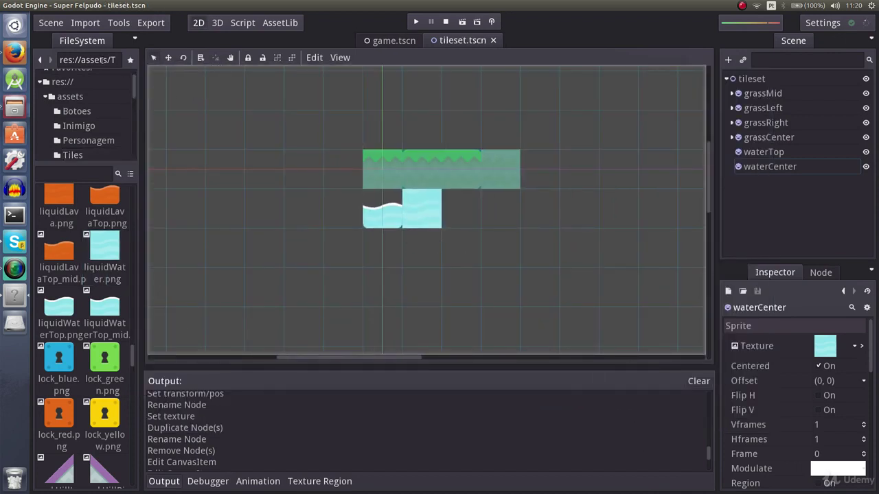
{"action": "left_click", "coordinate": [58, 27]}
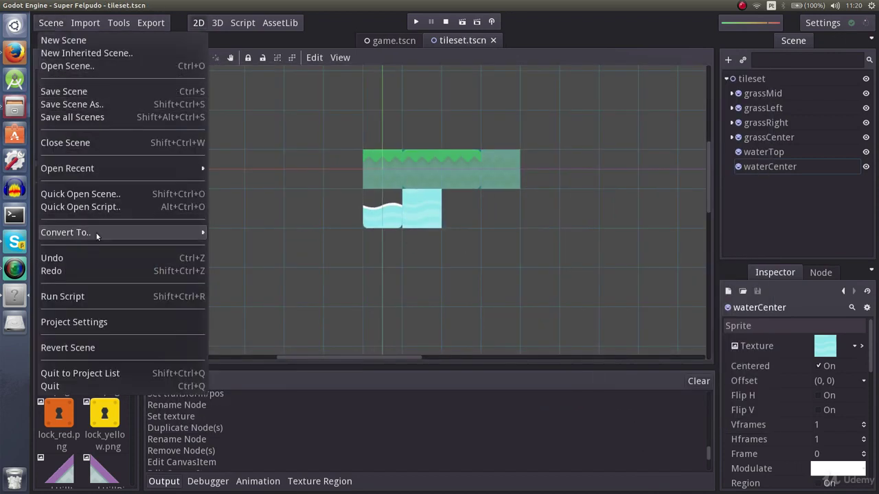
{"action": "mouse_move", "coordinate": [194, 232]}
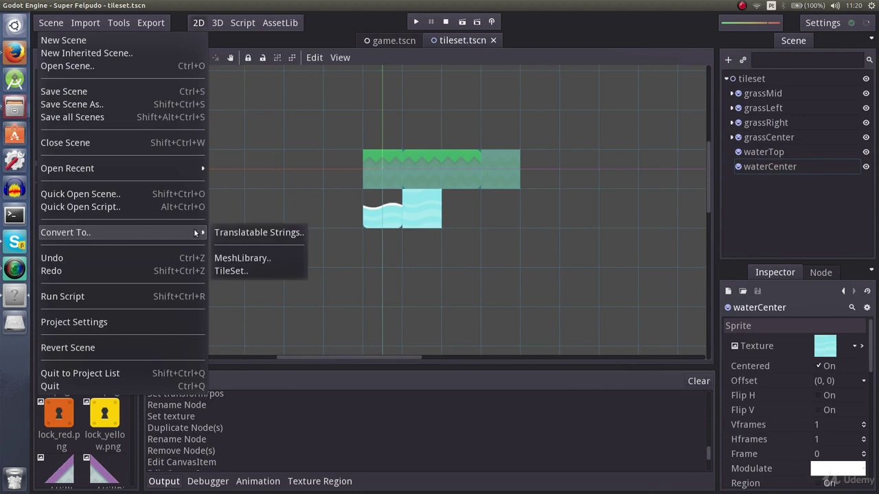
{"action": "left_click", "coordinate": [239, 271]}
{"action": "left_click", "coordinate": [266, 263]}
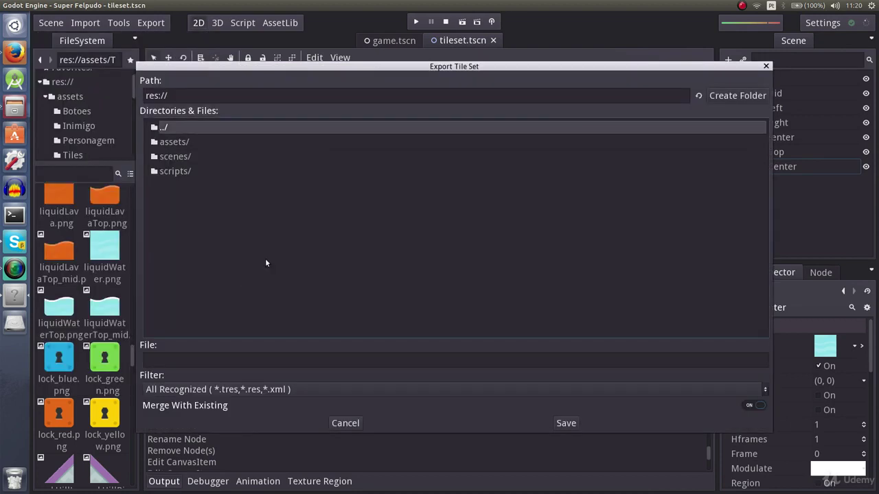
{"action": "left_click", "coordinate": [720, 98]}
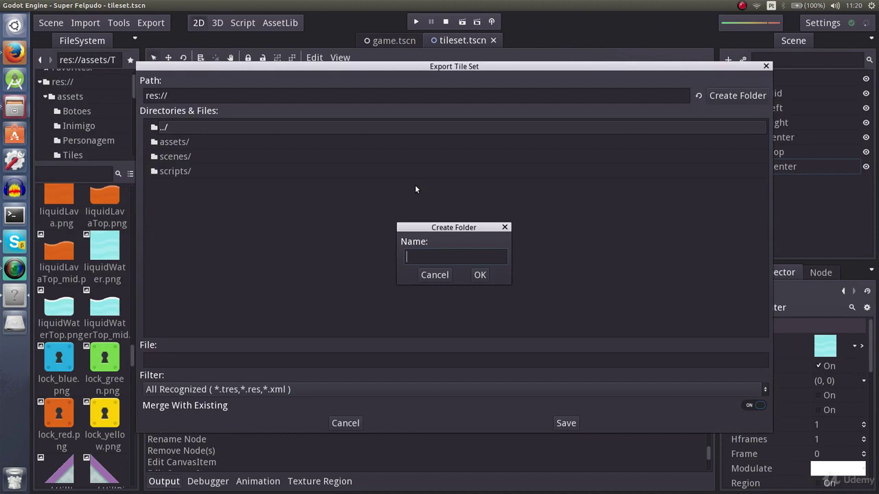
{"action": "type", "text": "tilesets"}
{"action": "left_click", "coordinate": [480, 276]}
- Export the tile set as tileset.tres in the res://tilesets folder
{"action": "left_click", "coordinate": [197, 353]}
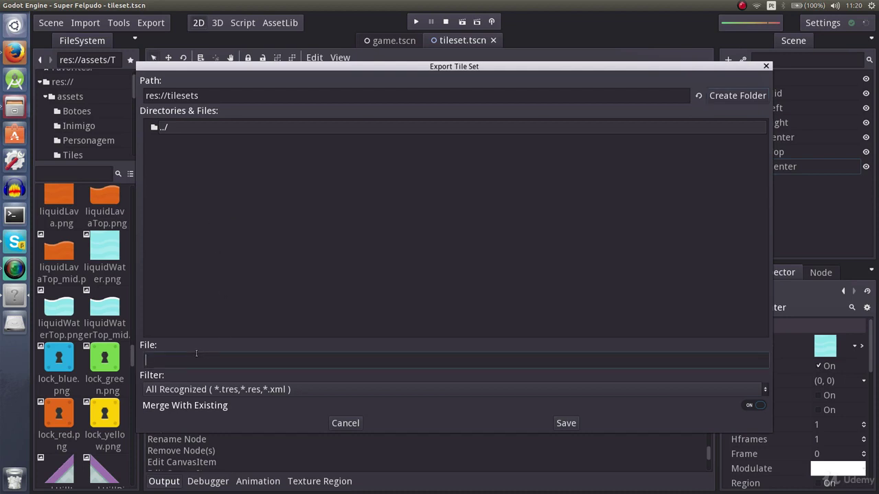
{"action": "type", "text": "tileset"}
{"action": "left_click", "coordinate": [563, 426]}
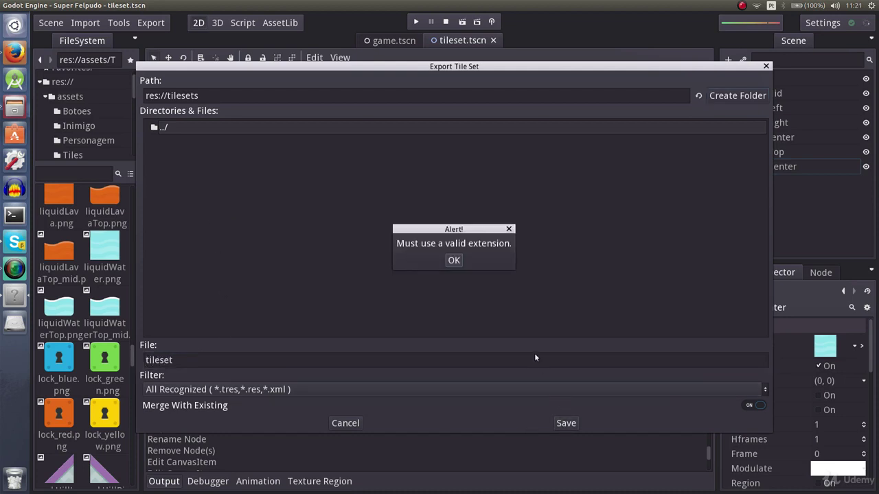
{"action": "left_click", "coordinate": [449, 260]}
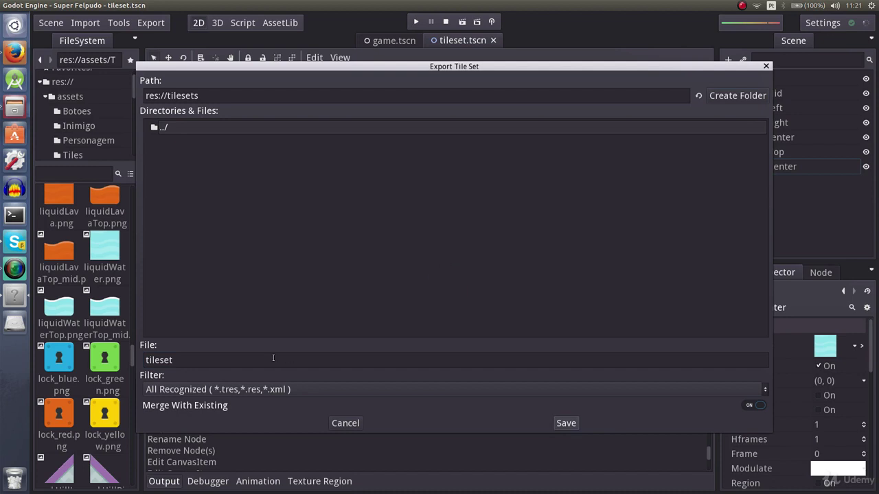
{"action": "left_click", "coordinate": [273, 357]}
{"action": "type", "text": ".tr"}
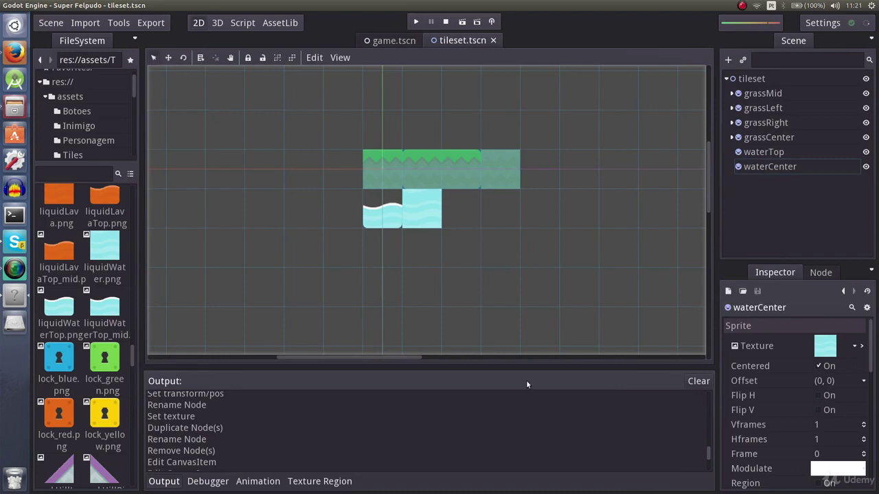
- Close the tileset scene and delete the StaticBody2D with its collision polygon from the game scene
{"action": "left_click", "coordinate": [491, 40]}
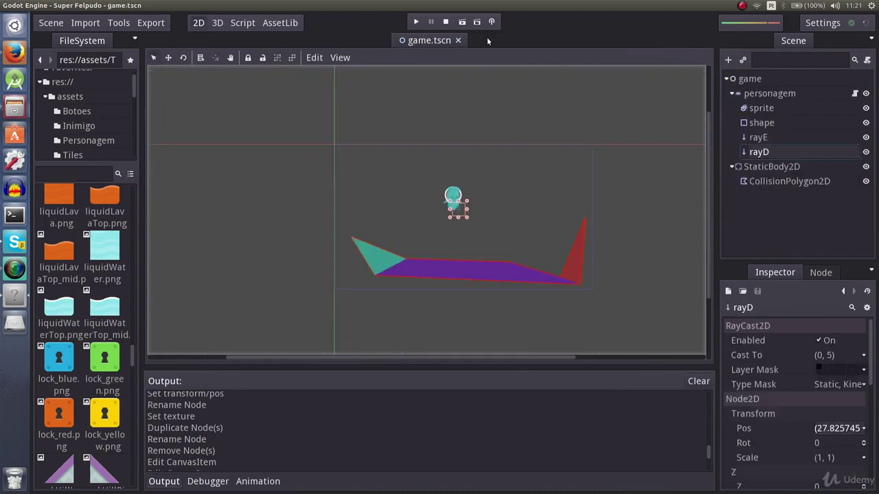
{"action": "left_click", "coordinate": [740, 168]}
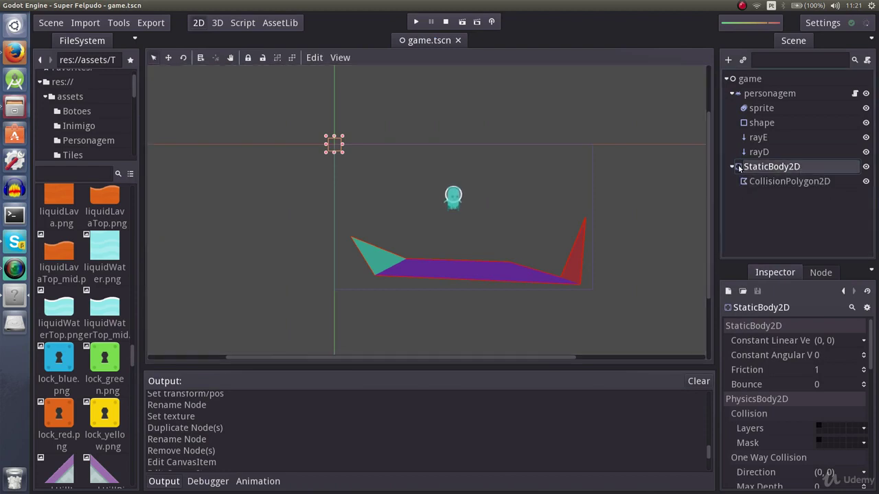
{"action": "key", "text": "Delete"}
{"action": "key", "text": "Return"}
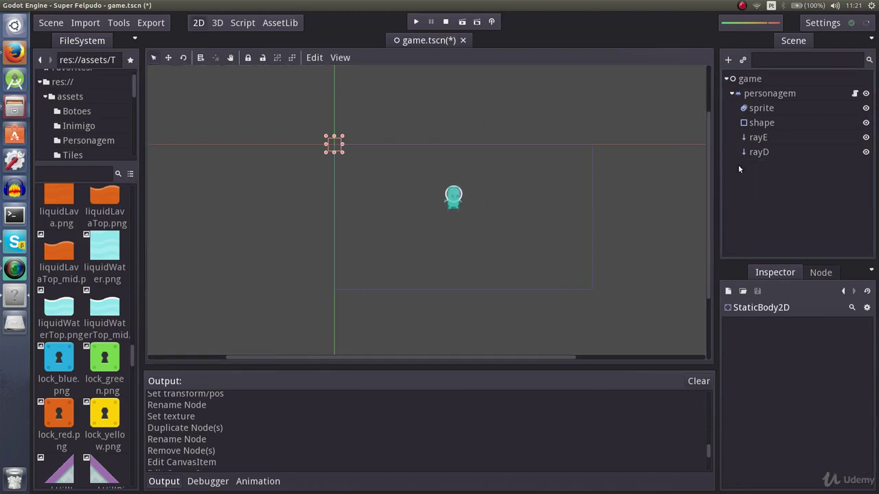
- Add a TileMap node as a child of the game root node
{"action": "left_click", "coordinate": [734, 80]}
{"action": "right_click", "coordinate": [734, 80]}
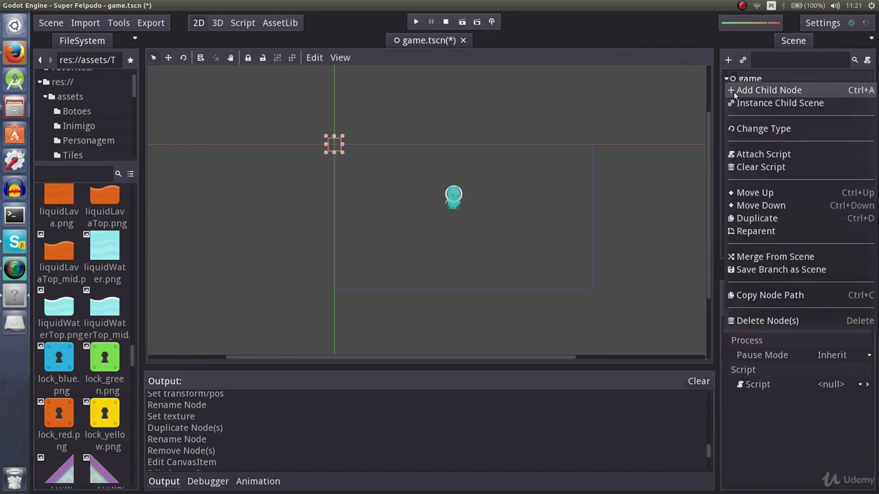
{"action": "left_click", "coordinate": [734, 92]}
{"action": "type", "text": "tile"}
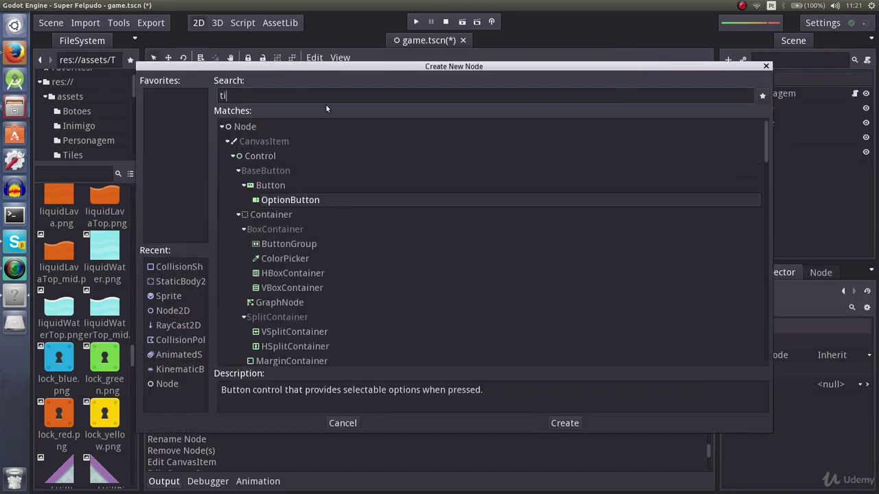
{"action": "double_click", "coordinate": [272, 332]}
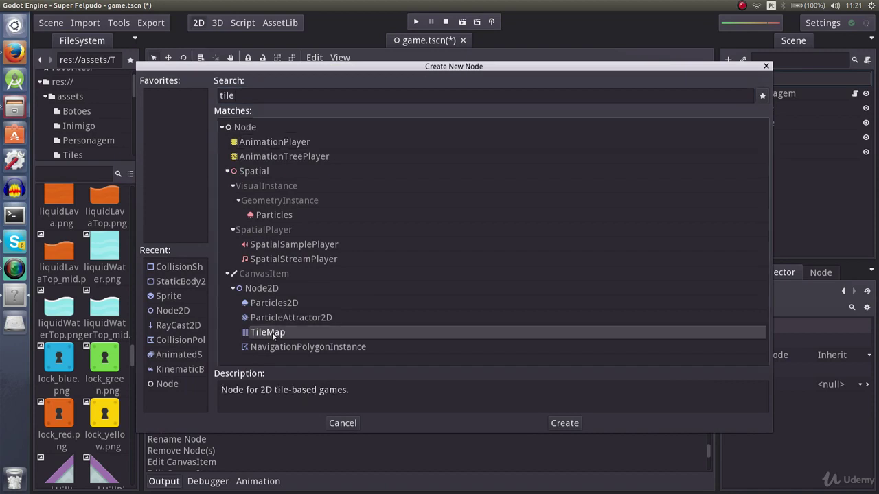
- Rename the TileMap node as tileMap
{"action": "double_click", "coordinate": [756, 168]}
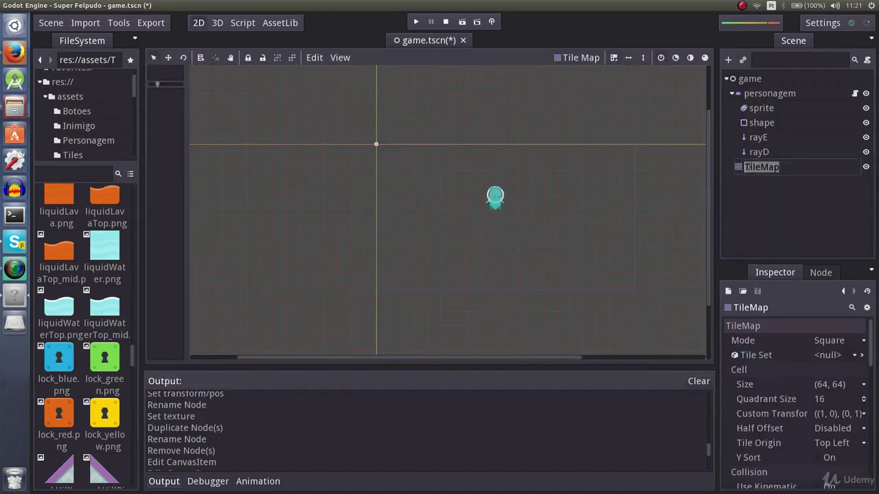
{"action": "left_click", "coordinate": [746, 167]}
{"action": "key", "text": "BackSpace"}
{"action": "type", "text": "t"}
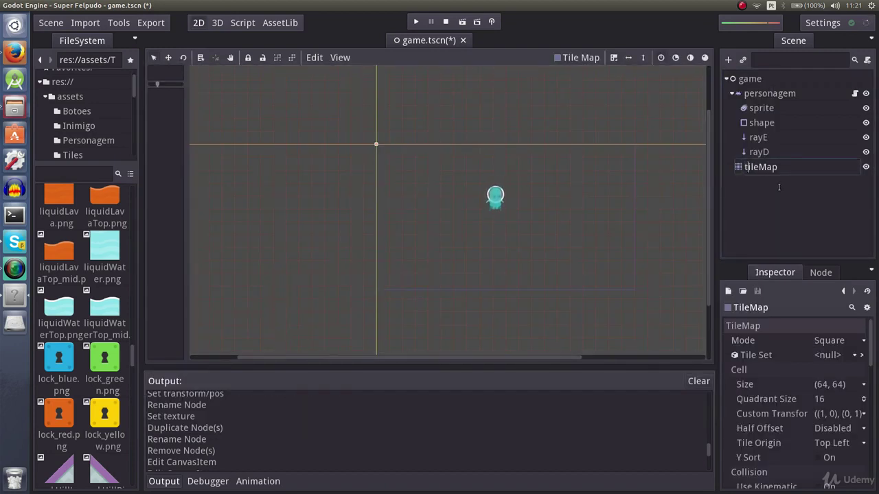
{"action": "key", "text": "Return"}
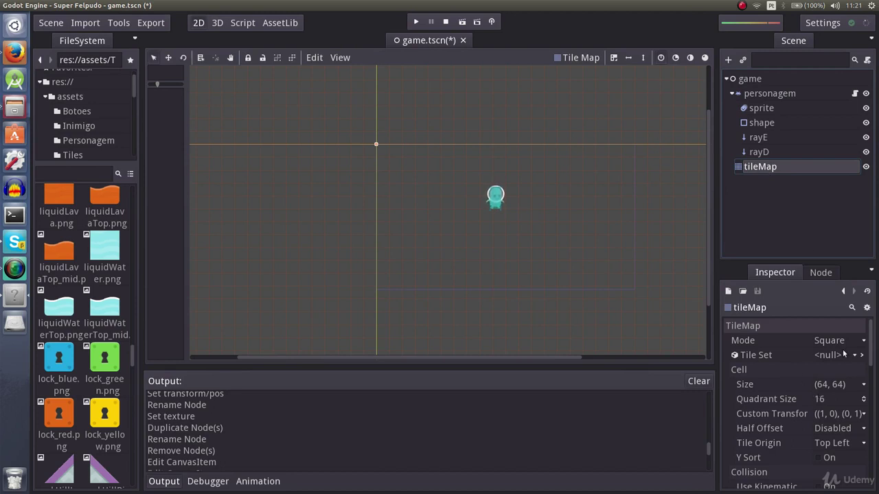
- Load tileset.tres from the tilesets folder as the tileMap node's Tile Set
{"action": "left_click", "coordinate": [845, 356]}
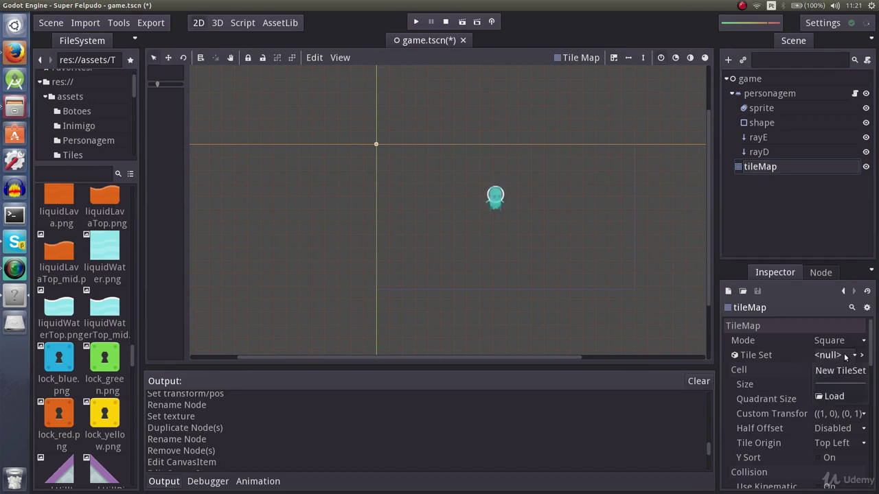
{"action": "left_click", "coordinate": [832, 396]}
{"action": "double_click", "coordinate": [426, 146]}
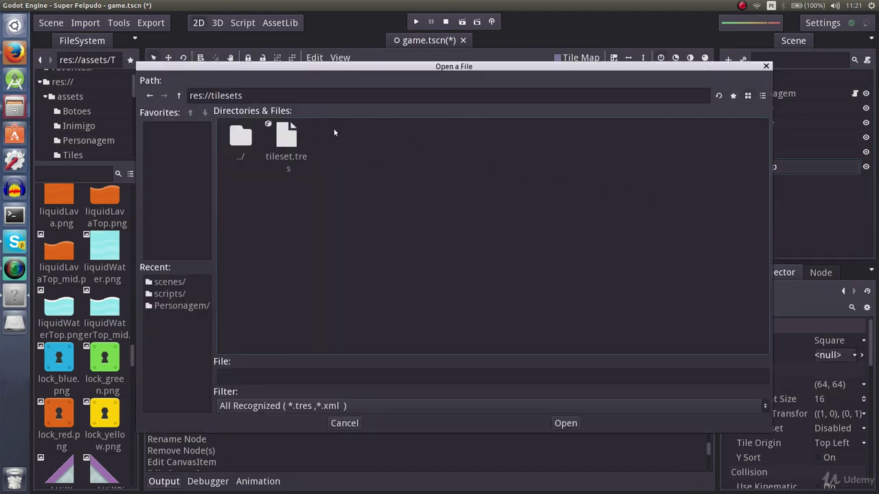
{"action": "double_click", "coordinate": [290, 143]}
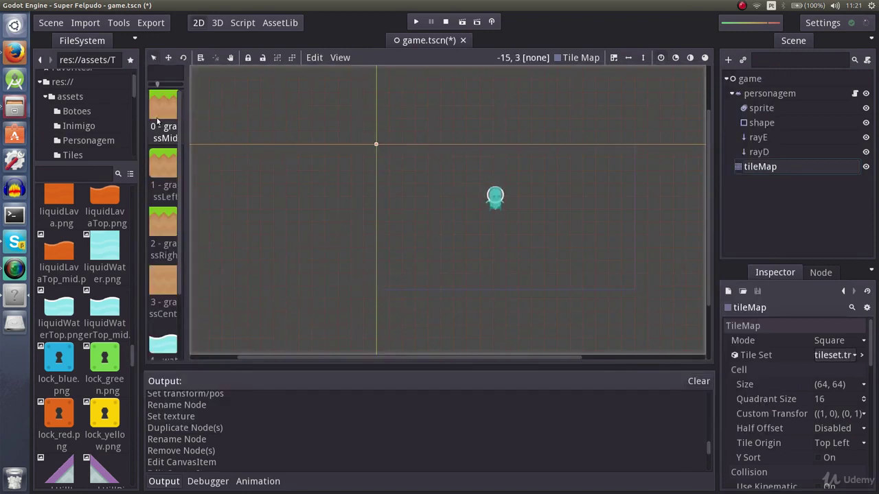
- Paint a horizontal row of 19 grassMid tiles below the character, starting at the vertical origin axis on row 8
{"action": "scroll", "coordinate": [157, 121], "scroll_direction": "down", "scroll_amount": 3}
{"action": "scroll", "coordinate": [173, 302], "scroll_direction": "up", "scroll_amount": 3}
{"action": "mouse_move", "coordinate": [185, 252]}
{"action": "left_mouse_down"}
{"action": "mouse_move", "coordinate": [210, 253]}
{"action": "mouse_move", "coordinate": [195, 253]}
{"action": "left_mouse_up"}
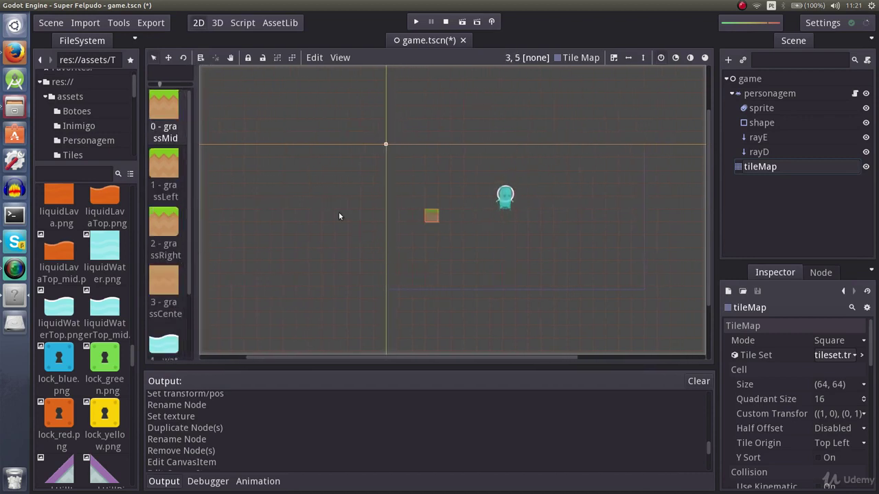
{"action": "left_click", "coordinate": [165, 168]}
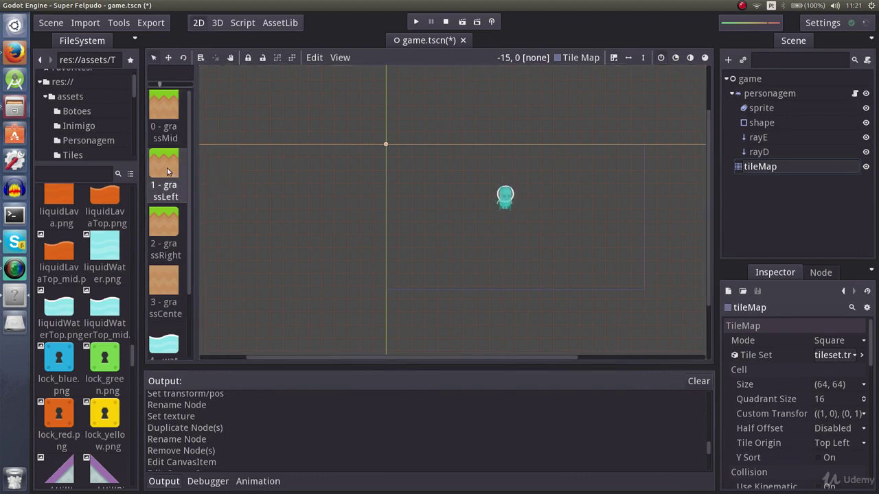
{"action": "scroll", "coordinate": [458, 257], "scroll_direction": "up", "scroll_amount": 3}
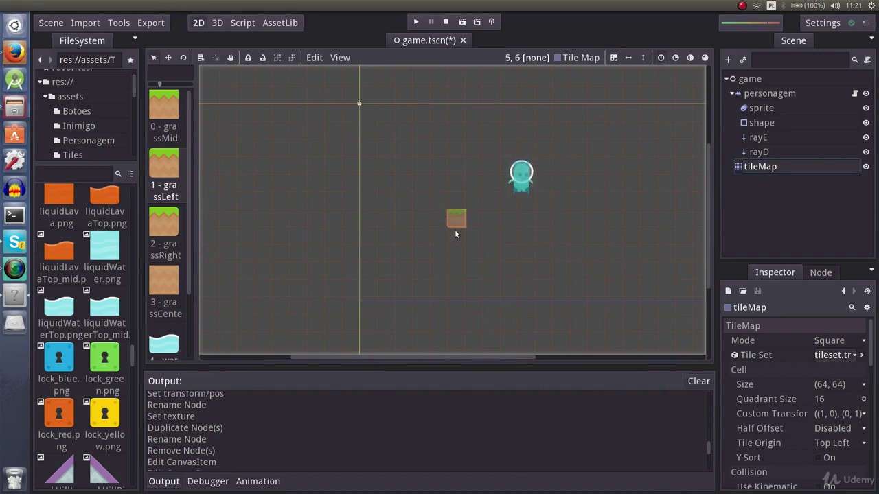
{"action": "scroll", "coordinate": [455, 229], "scroll_direction": "down", "scroll_amount": 1}
{"action": "middle_click_drag", "start_coordinate": [549, 230], "coordinate": [410, 219]}
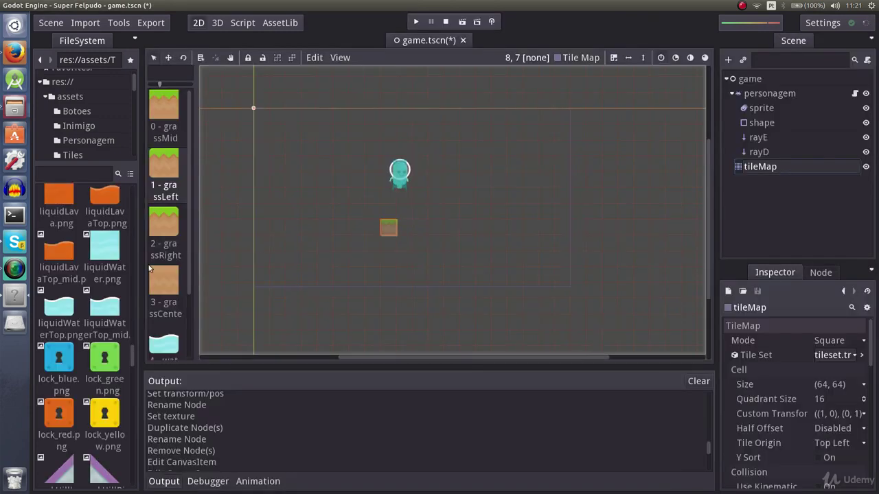
{"action": "left_click", "coordinate": [163, 104]}
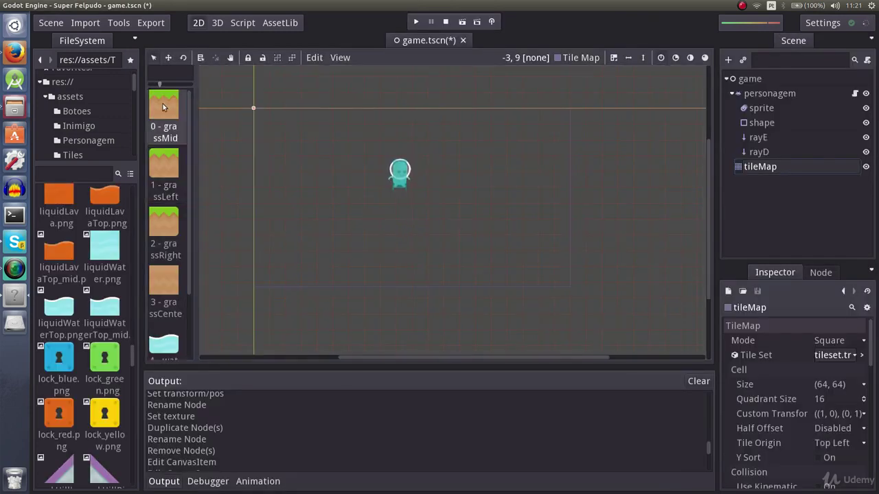
{"action": "left_click", "coordinate": [262, 244]}
{"action": "left_click_drag", "start_coordinate": [278, 246], "coordinate": [335, 245]}
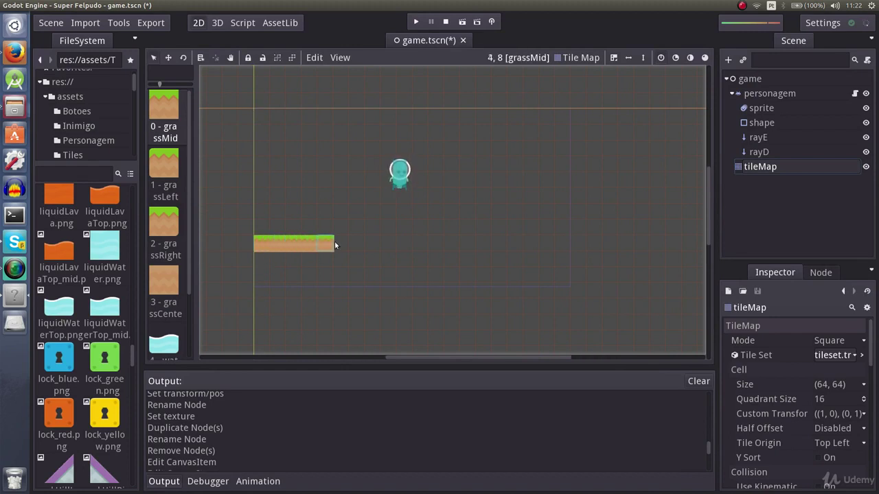
{"action": "left_click_drag", "start_coordinate": [443, 246], "coordinate": [550, 245]}
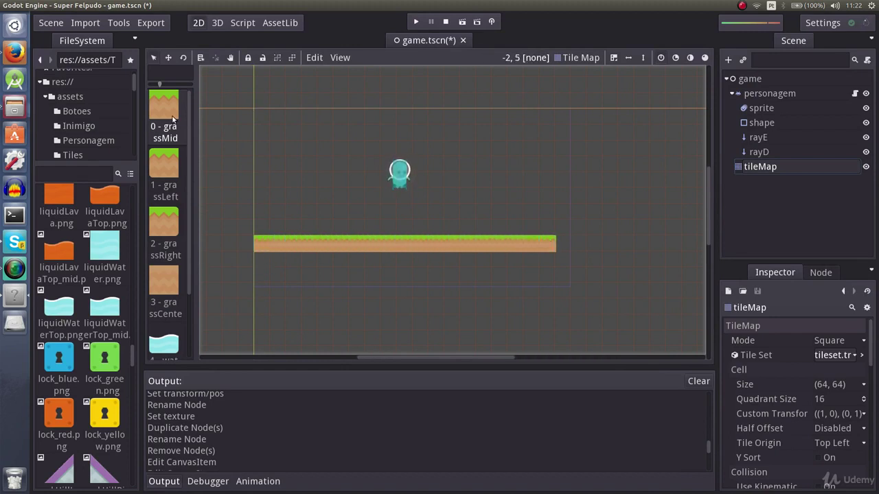
- Fill three rows directly beneath the grass surface with grassCenter tiles across its full width
{"action": "left_click", "coordinate": [164, 288]}
{"action": "left_click_drag", "start_coordinate": [261, 259], "coordinate": [272, 299]}
{"action": "mouse_move", "coordinate": [289, 265]}
{"action": "left_mouse_down"}
{"action": "mouse_move", "coordinate": [539, 262]}
{"action": "mouse_move", "coordinate": [543, 298]}
{"action": "mouse_move", "coordinate": [505, 291]}
{"action": "mouse_move", "coordinate": [528, 274]}
{"action": "mouse_move", "coordinate": [470, 277]}
{"action": "mouse_move", "coordinate": [449, 269]}
{"action": "left_mouse_up"}
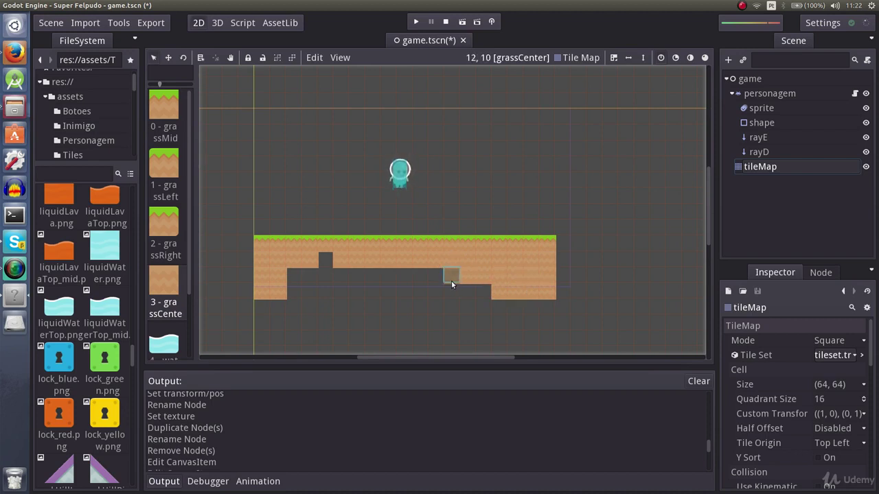
{"action": "mouse_move", "coordinate": [432, 278]}
{"action": "left_mouse_down"}
{"action": "mouse_move", "coordinate": [335, 272]}
{"action": "mouse_move", "coordinate": [325, 260]}
{"action": "mouse_move", "coordinate": [303, 265]}
{"action": "mouse_move", "coordinate": [294, 280]}
{"action": "mouse_move", "coordinate": [307, 287]}
{"action": "mouse_move", "coordinate": [318, 276]}
{"action": "mouse_move", "coordinate": [328, 287]}
{"action": "mouse_move", "coordinate": [351, 288]}
{"action": "mouse_move", "coordinate": [437, 274]}
{"action": "mouse_move", "coordinate": [453, 290]}
{"action": "mouse_move", "coordinate": [484, 292]}
{"action": "mouse_move", "coordinate": [432, 295]}
{"action": "left_mouse_up"}
- Build a four-tile floating platform above the ground's far end on row 4, from one grassLeft, two grassMid and one grassRight tile
{"action": "left_click", "coordinate": [177, 162]}
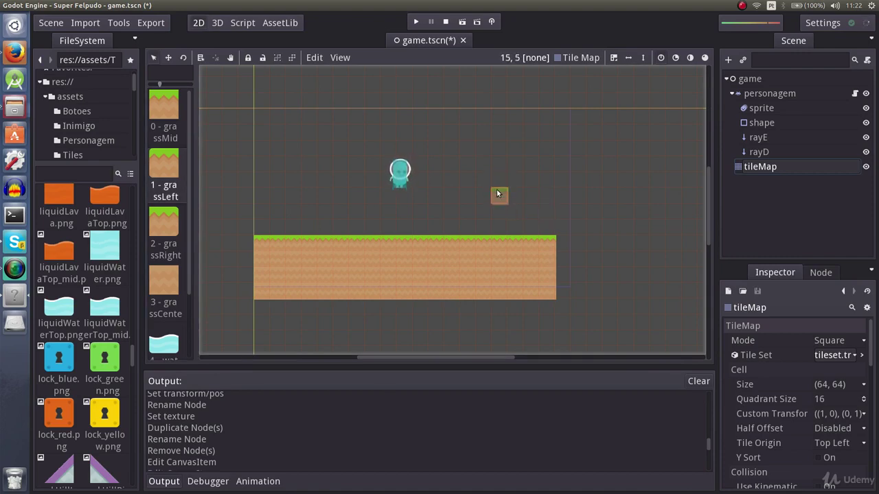
{"action": "left_click", "coordinate": [497, 183]}
{"action": "left_click", "coordinate": [164, 117]}
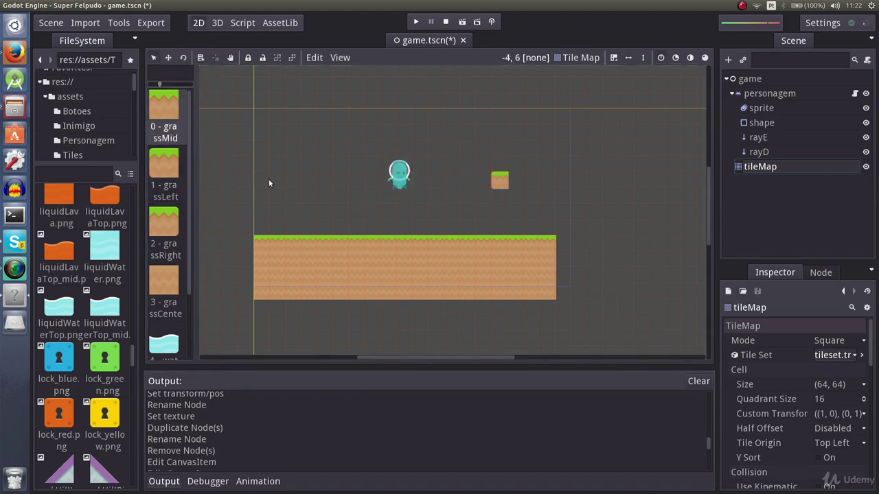
{"action": "left_click", "coordinate": [515, 180]}
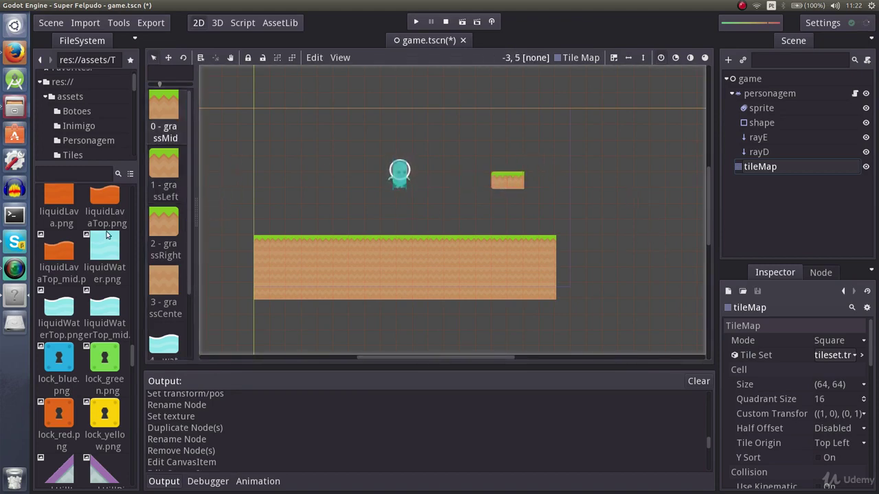
{"action": "left_click", "coordinate": [537, 180]}
{"action": "left_click", "coordinate": [164, 230]}
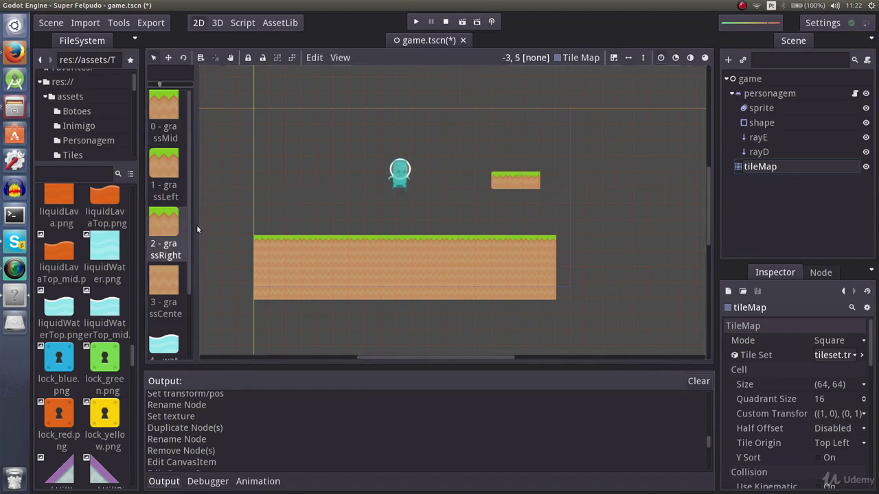
{"action": "left_click", "coordinate": [554, 183]}
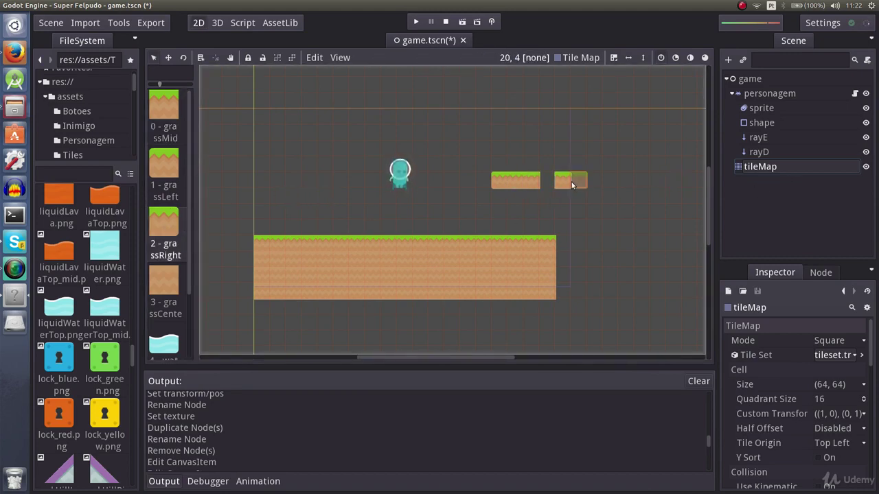
{"action": "right_click", "coordinate": [563, 182]}
{"action": "left_click", "coordinate": [546, 182]}
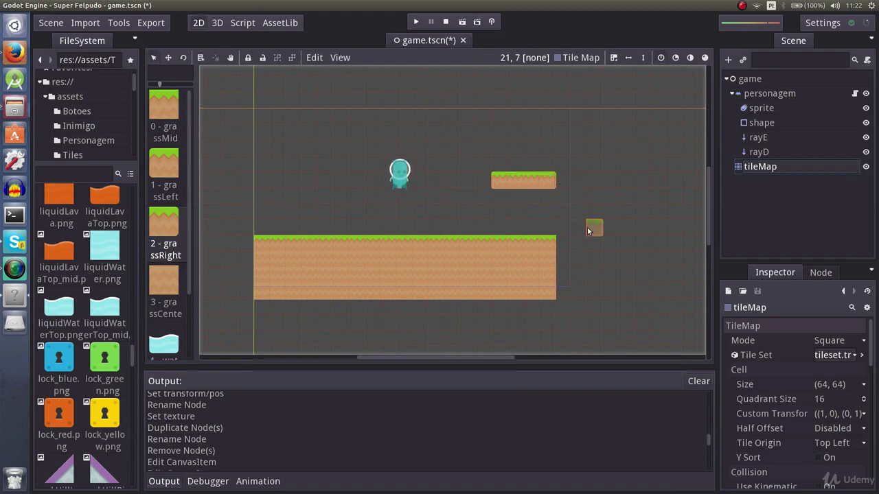
- Run the game and test the character walking and jumping on the painted tiles
{"action": "left_click", "coordinate": [415, 22]}
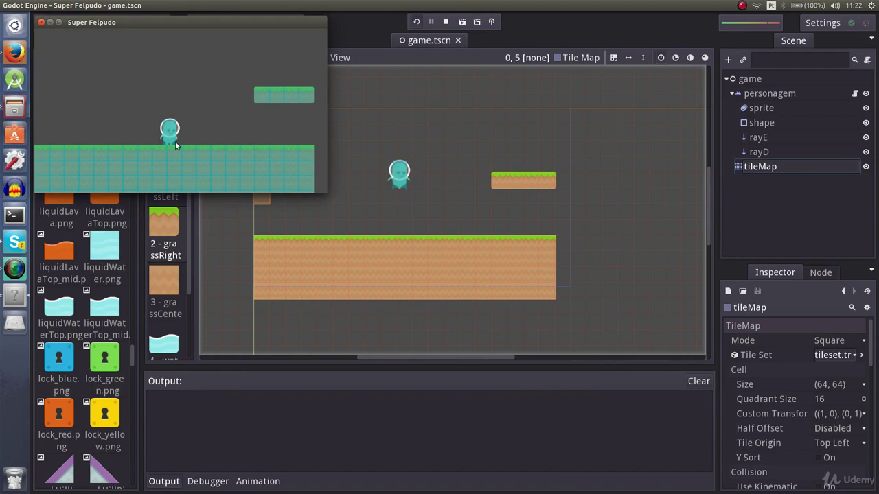
{"action": "key", "text": "Right"}
{"action": "key", "text": "Up"}
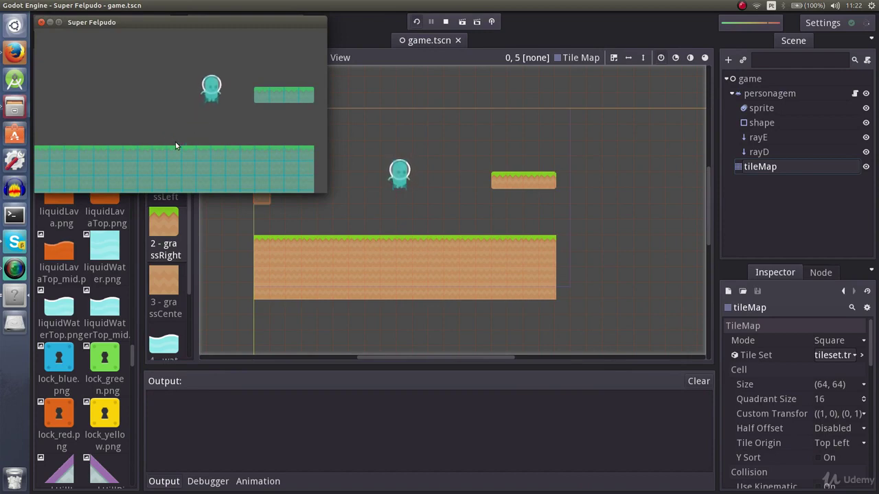
{"action": "key", "text": "Right"}
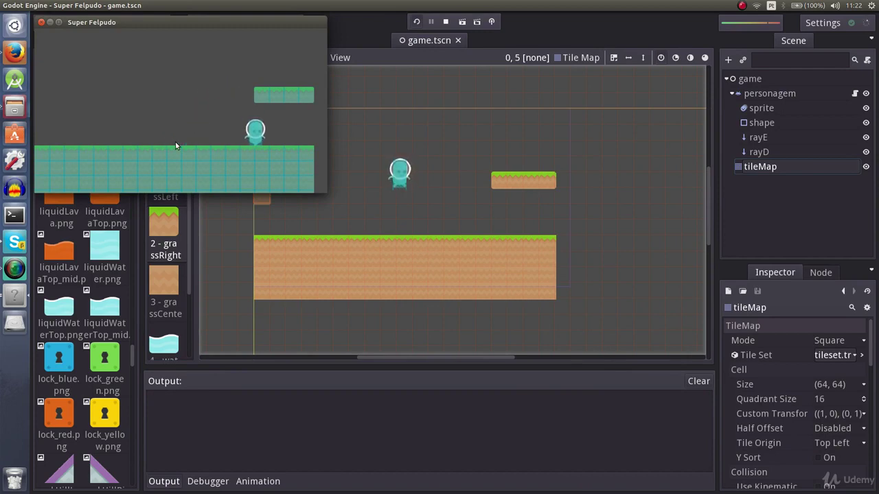
{"action": "key", "text": "Left"}
{"action": "key", "text": "Up"}
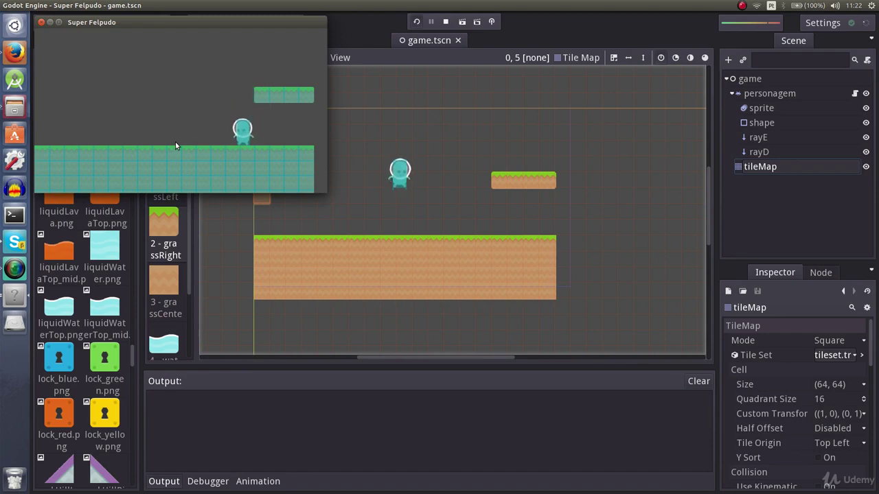
{"action": "key", "text": "Up"}
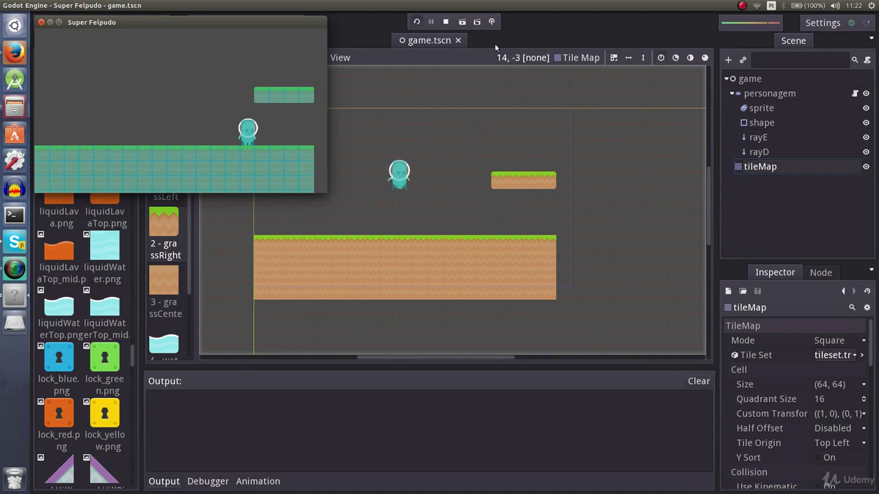
- Enable the Sync Scene Changes debug option and restart the game
{"action": "left_click", "coordinate": [491, 21]}
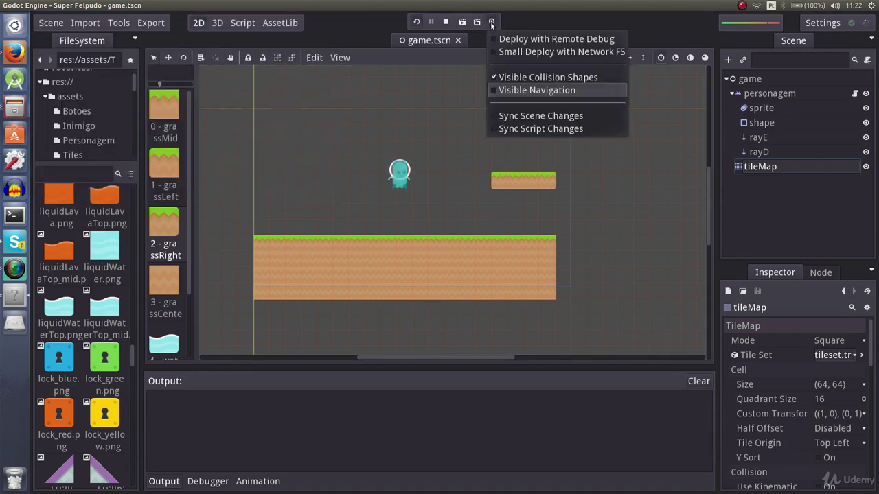
{"action": "left_click", "coordinate": [529, 115]}
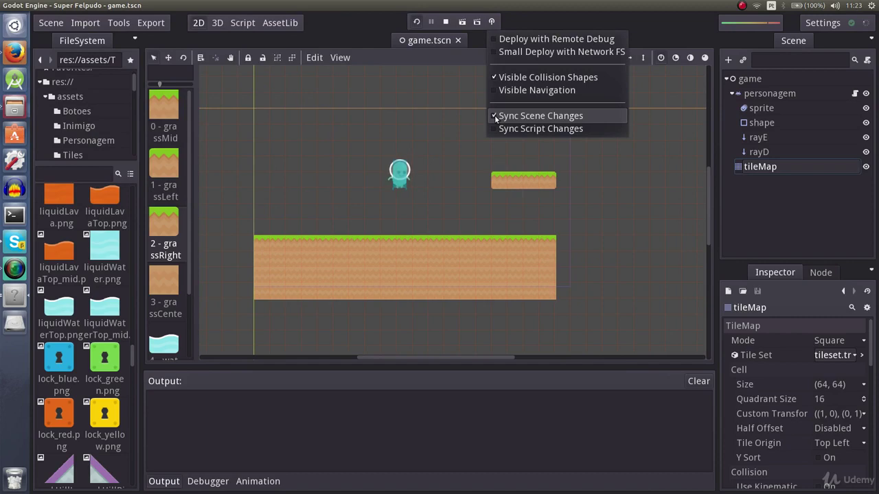
{"action": "left_click", "coordinate": [416, 22]}
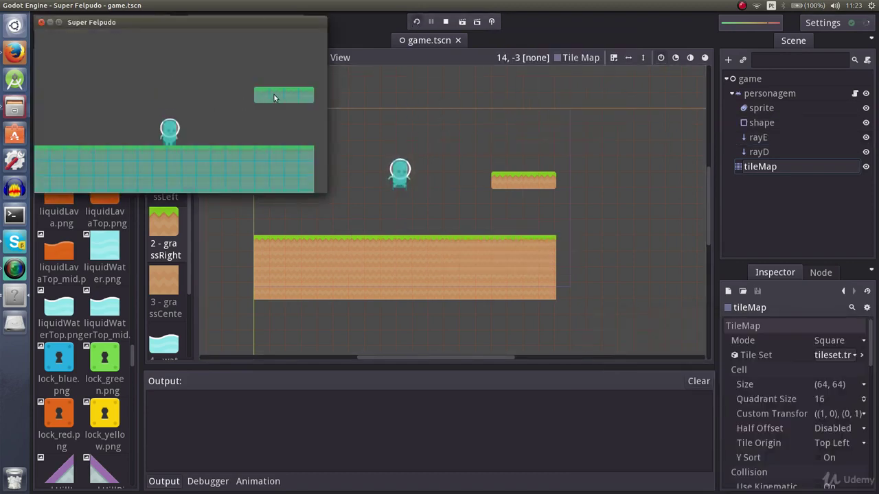
{"action": "left_click_drag", "start_coordinate": [299, 22], "coordinate": [302, 41]}
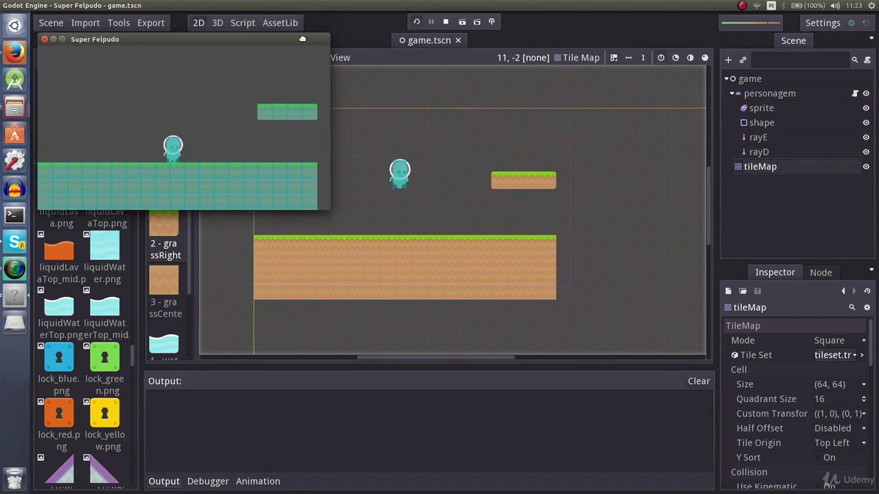
- Erase the floating platform's grassRight tile and check the change in the running game by moving the character
{"action": "right_click", "coordinate": [549, 187]}
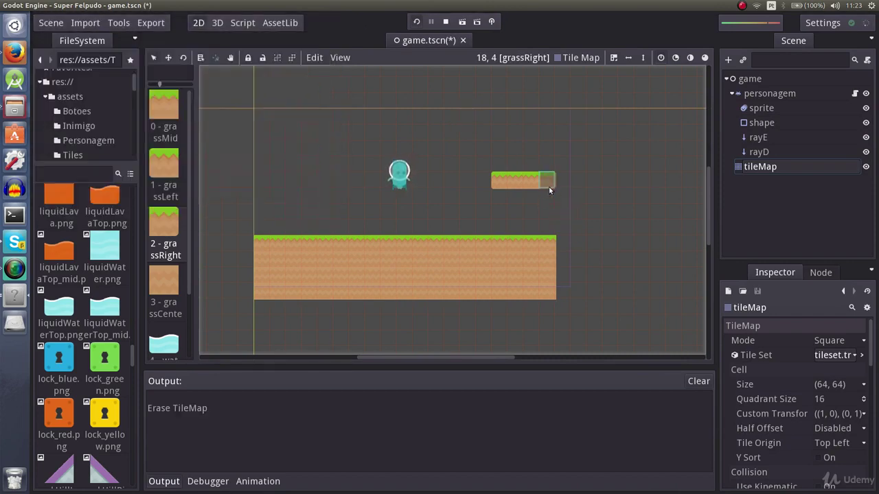
{"action": "left_click", "coordinate": [14, 296]}
{"action": "left_click", "coordinate": [169, 254]}
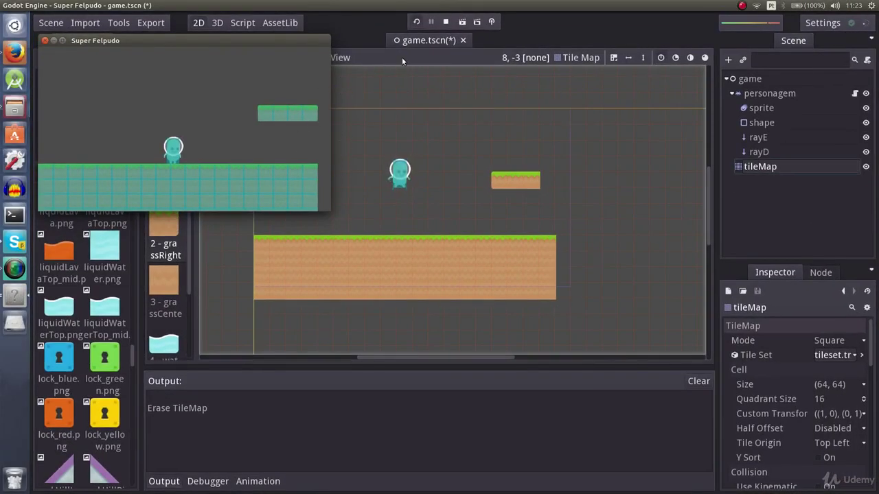
{"action": "left_click_drag", "start_coordinate": [255, 46], "coordinate": [241, 55]}
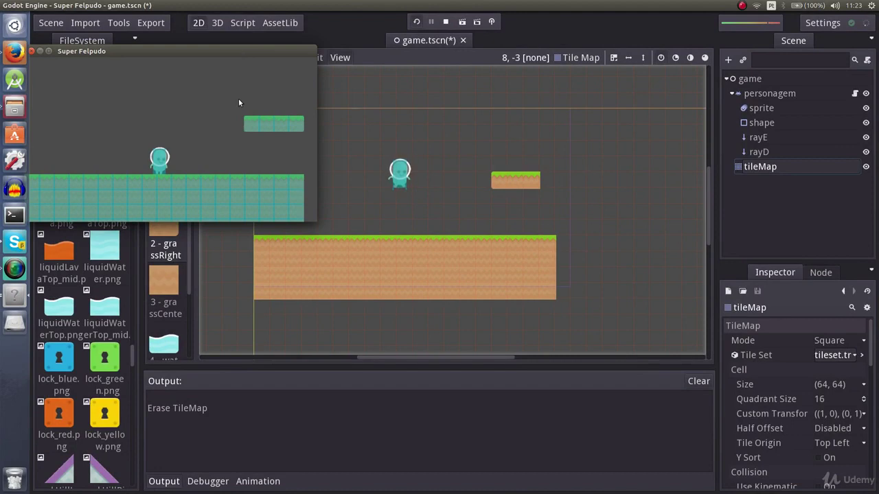
{"action": "key", "text": "Right"}
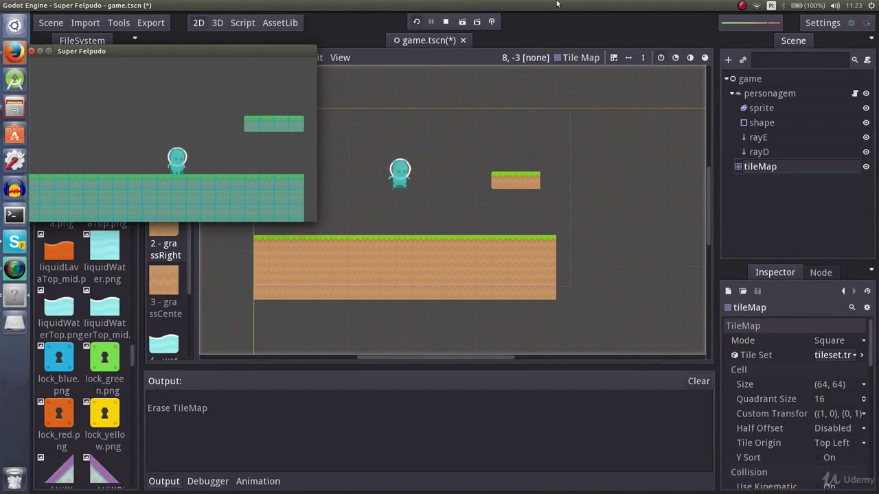
- Save the game scene and run the game again
{"action": "key", "text": "F8"}
{"action": "key", "text": "ctrl+s"}
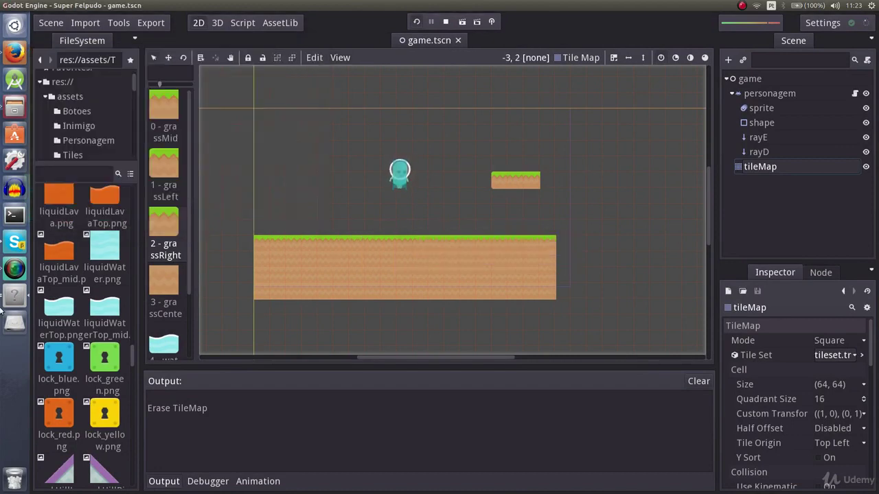
{"action": "key", "text": "F5"}
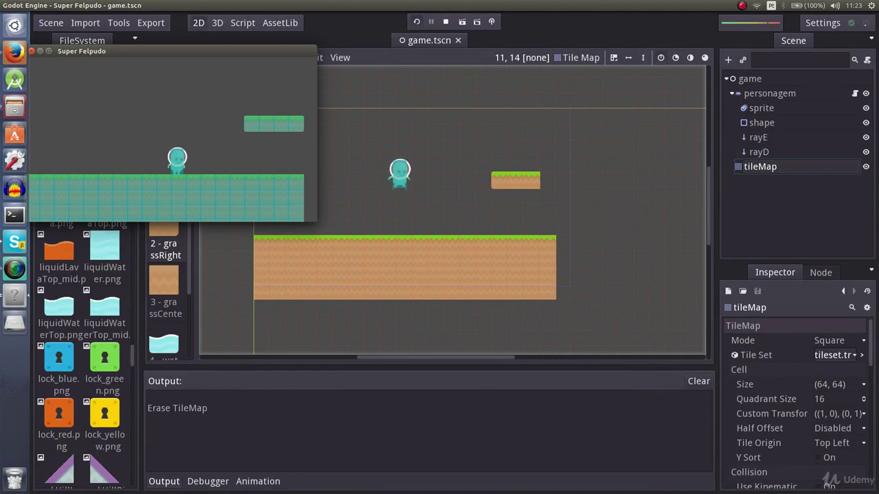
{"action": "left_click", "coordinate": [474, 311]}
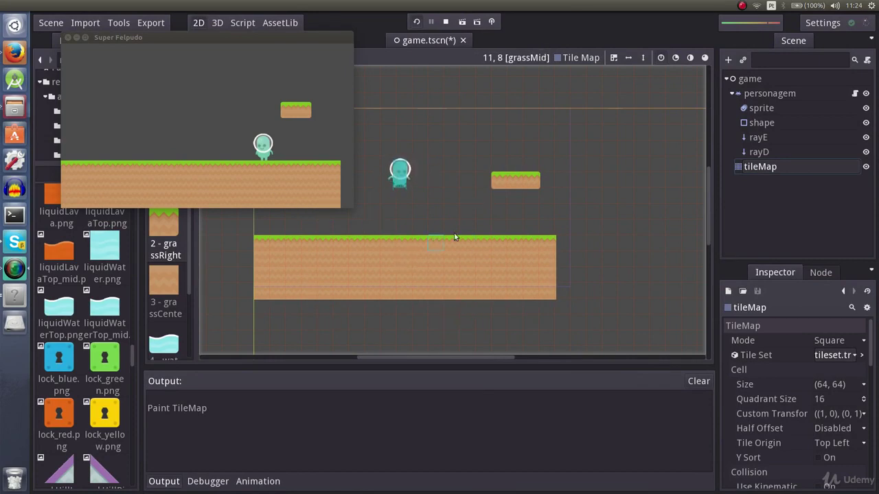
- Erase the stray tile above the origin line and all remaining tiles of the floating platform
{"action": "left_click", "coordinate": [492, 21]}
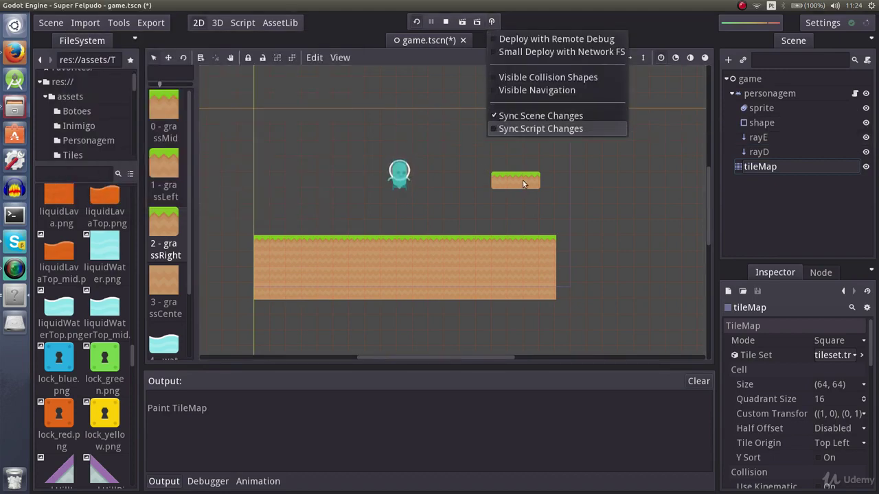
{"action": "left_click", "coordinate": [549, 181]}
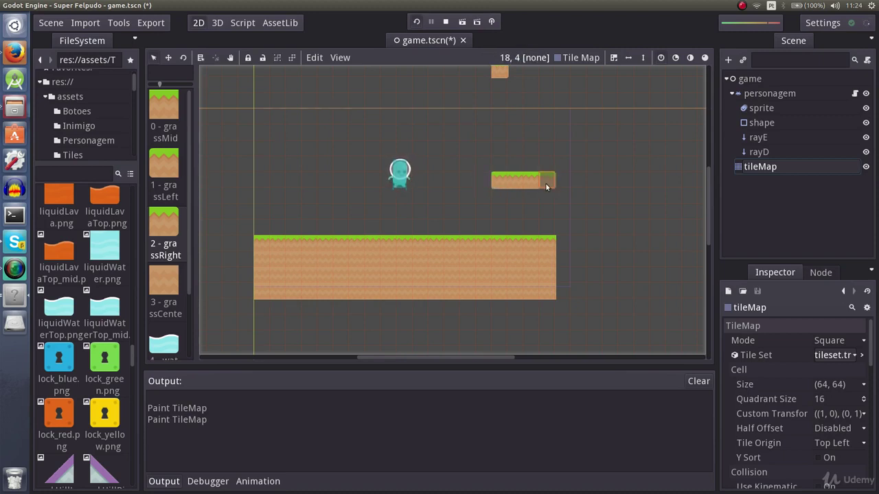
{"action": "right_click", "coordinate": [497, 73]}
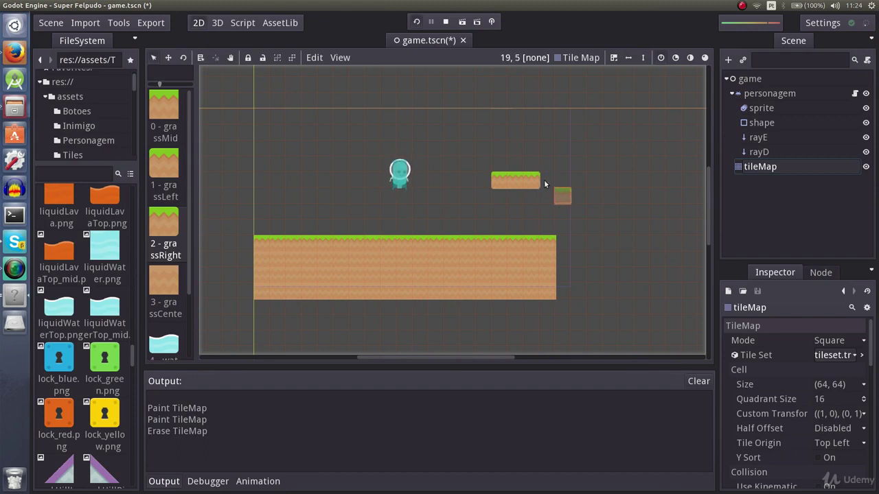
{"action": "right_click_drag", "start_coordinate": [499, 182], "coordinate": [516, 183]}
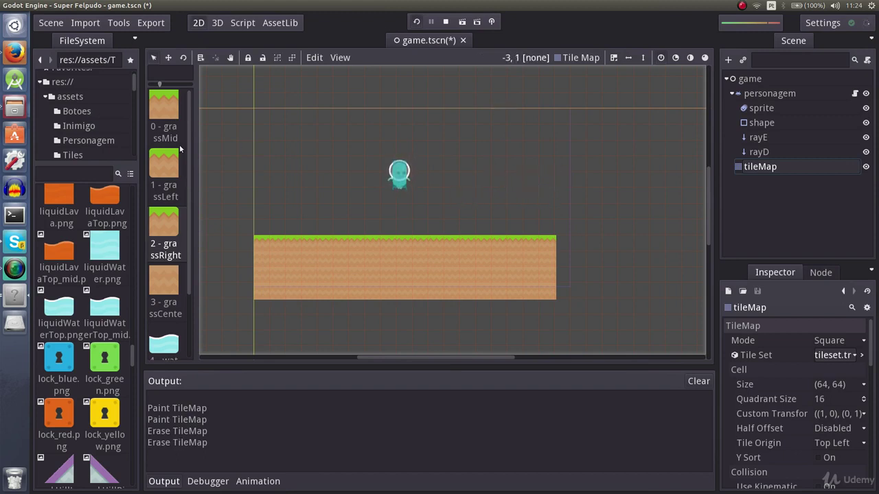
- Paint a floating three-tile platform above the ground using grassLeft, grassMid and grassRight tiles in order
{"action": "left_click", "coordinate": [169, 168]}
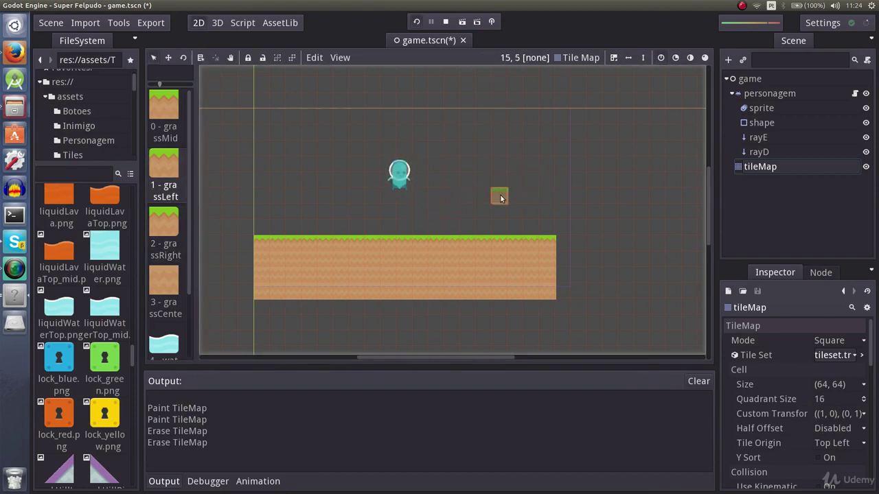
{"action": "left_click", "coordinate": [501, 198]}
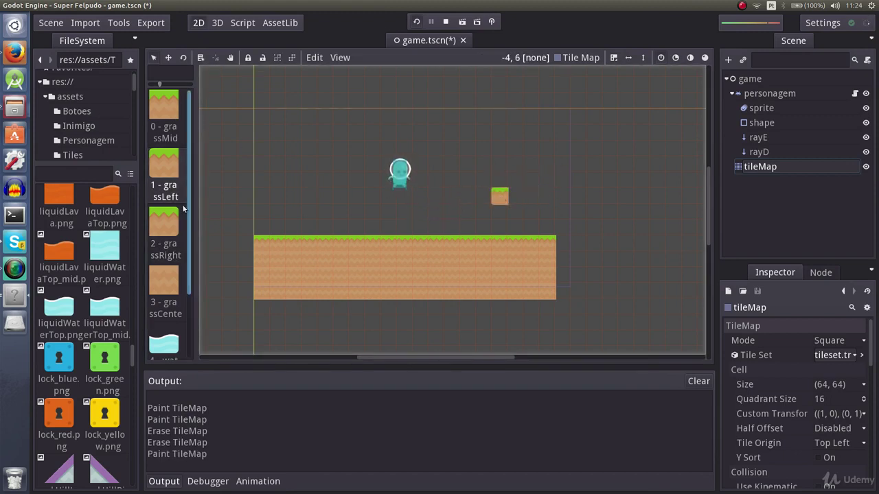
{"action": "left_click", "coordinate": [168, 105]}
{"action": "left_click", "coordinate": [517, 196]}
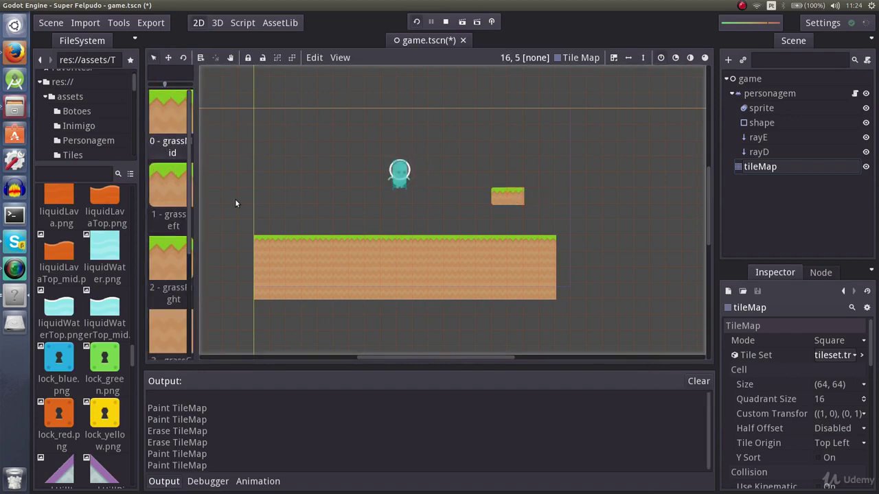
{"action": "left_click", "coordinate": [163, 243]}
{"action": "left_click", "coordinate": [532, 197]}
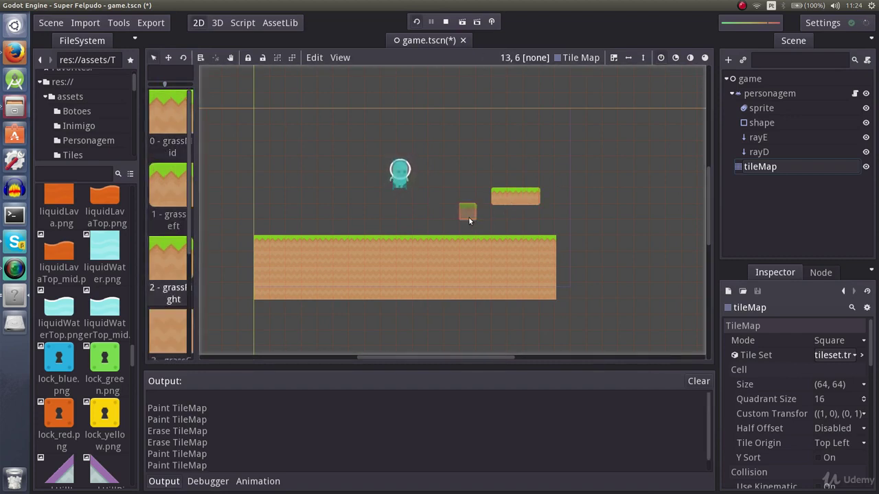
- Restart the game and test the floating platform by walking the character and jumping onto and off it
{"action": "left_click", "coordinate": [416, 23]}
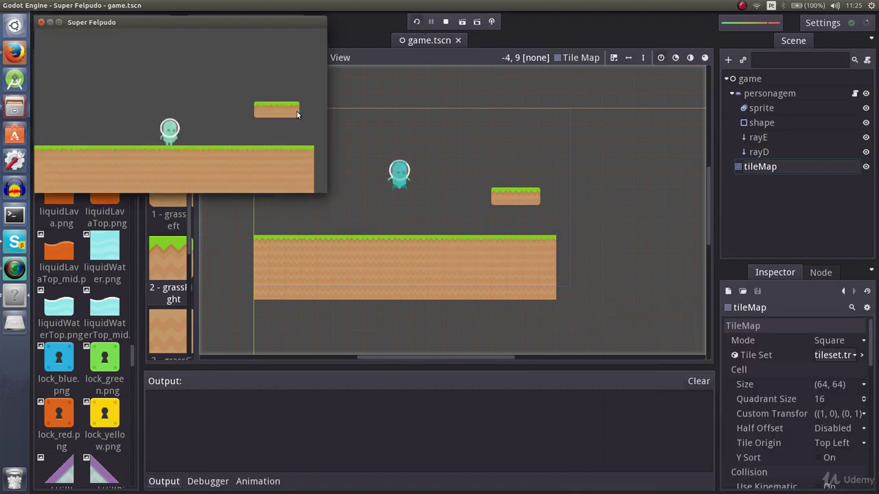
{"action": "key", "text": "Right"}
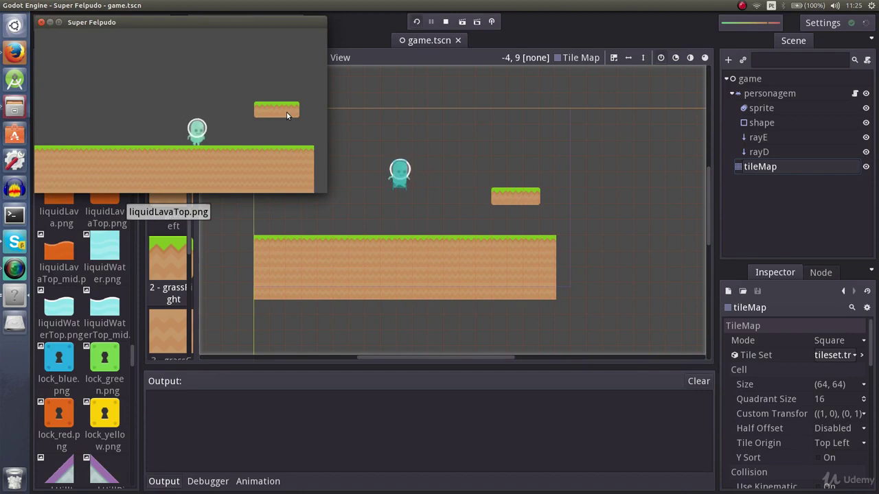
{"action": "key", "text": "Up"}
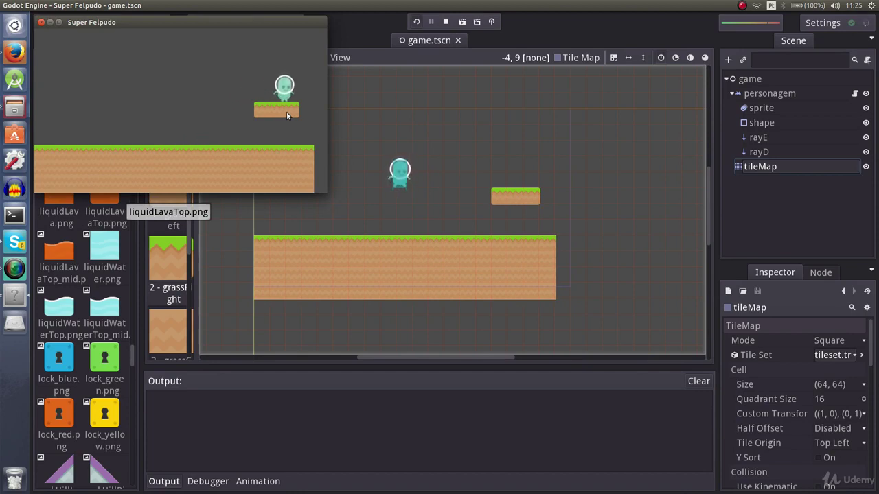
{"action": "key", "text": "Left"}
{"action": "key", "text": "Up"}
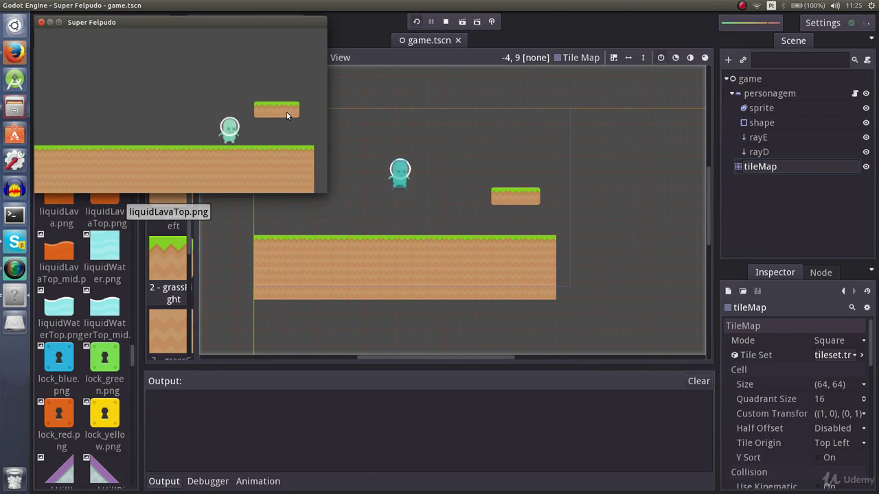
{"action": "key", "text": "Right"}
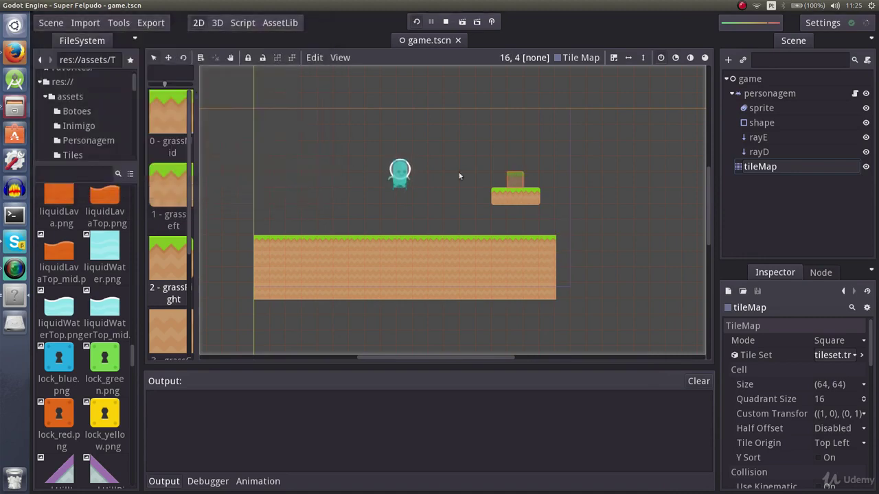
- Inspect the seams between the platform tiles and set the TileMap cell size to 70 by 70
{"action": "scroll", "coordinate": [549, 206], "scroll_direction": "up", "scroll_amount": 4}
{"action": "scroll", "coordinate": [515, 215], "scroll_direction": "up", "scroll_amount": 2}
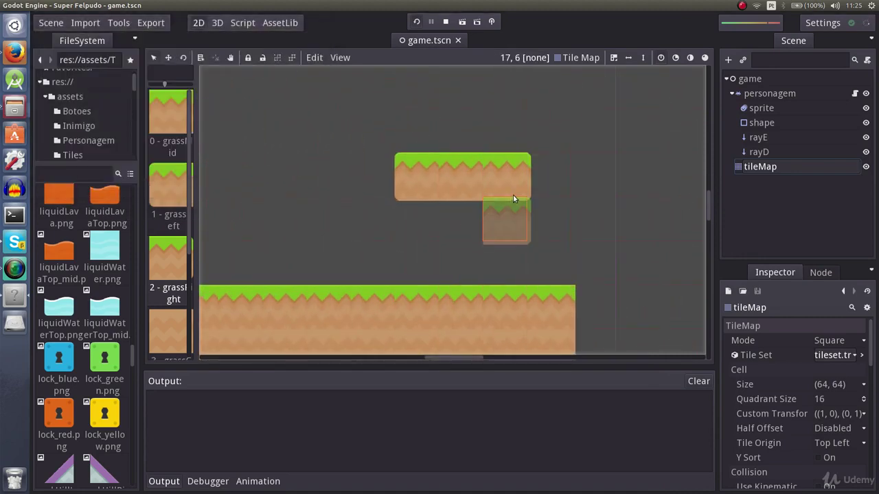
{"action": "left_click", "coordinate": [829, 384]}
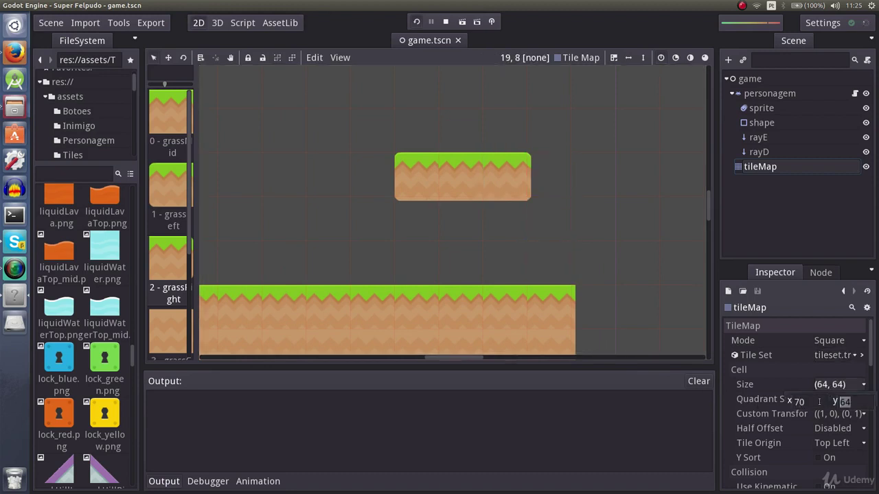
{"action": "key", "text": "Return"}
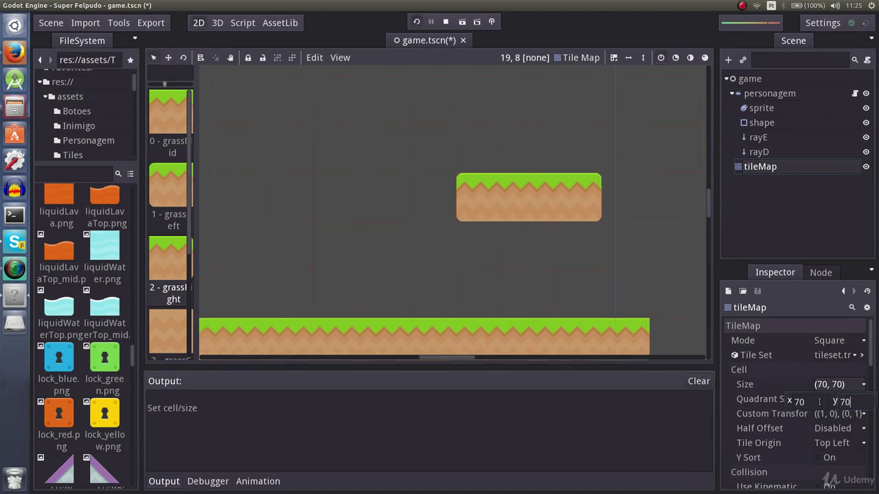
- Run the game again, walk the character and jump onto the platform to check the new spacing, and close the game
{"action": "scroll", "coordinate": [563, 276], "scroll_direction": "down", "scroll_amount": 5}
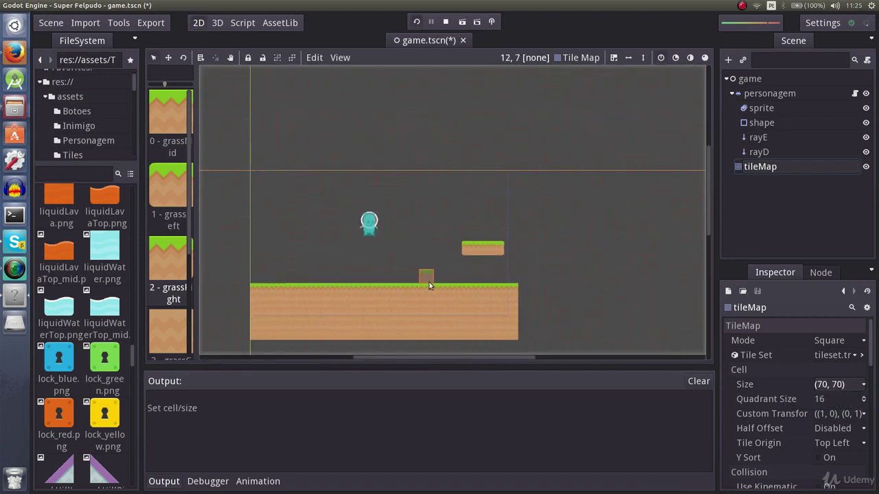
{"action": "key", "text": "F5"}
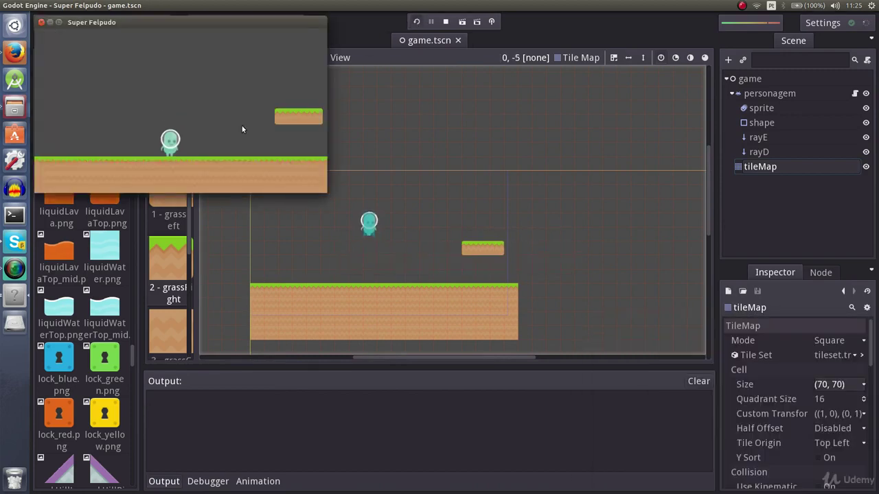
{"action": "key", "text": "Right"}
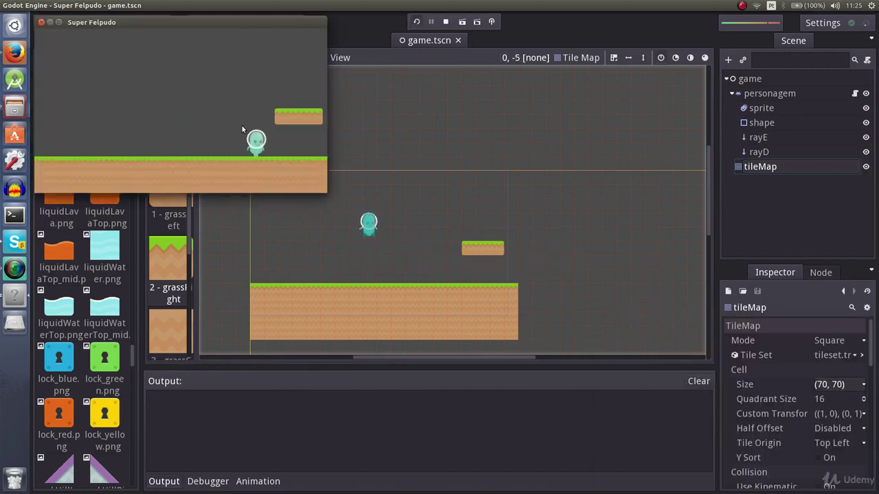
{"action": "key", "text": "Left"}
{"action": "key", "text": "Up"}
{"action": "key", "text": "Right"}
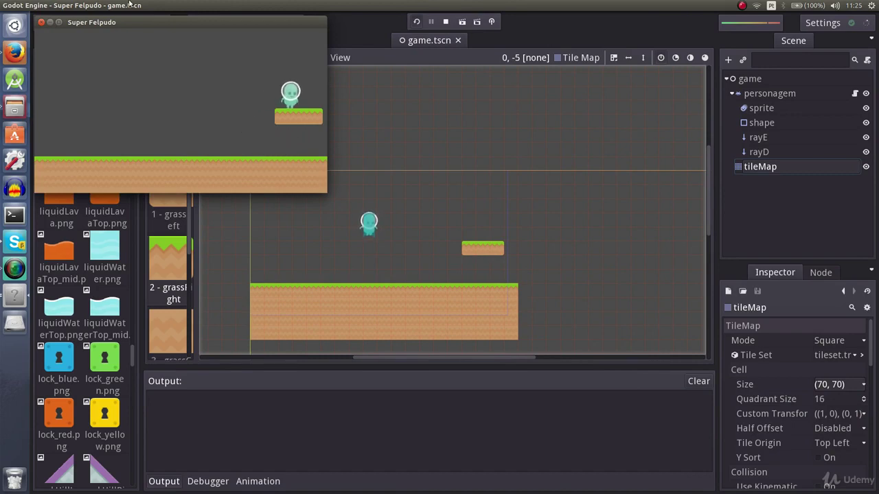
{"action": "left_click", "coordinate": [40, 22]}
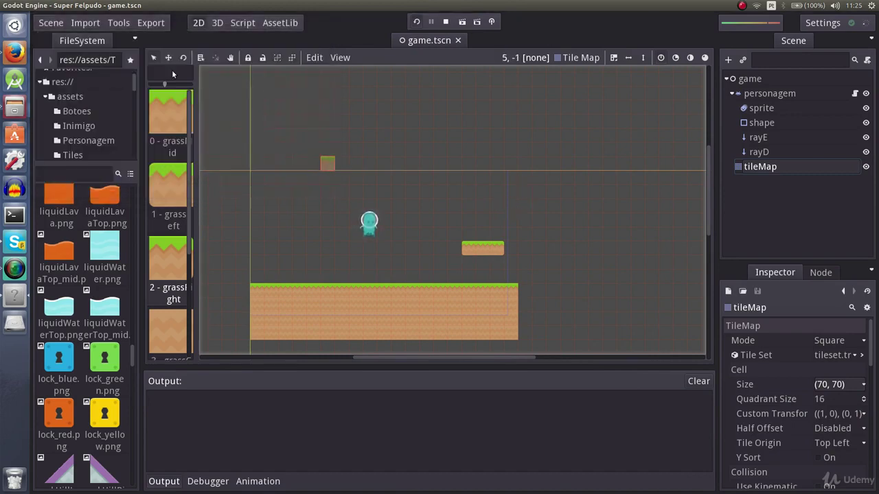
- Paint three columns of waterTop with waterCenter tiles beneath at the ground's right end and inspect the joints between them
{"action": "scroll", "coordinate": [176, 257], "scroll_direction": "down", "scroll_amount": 3}
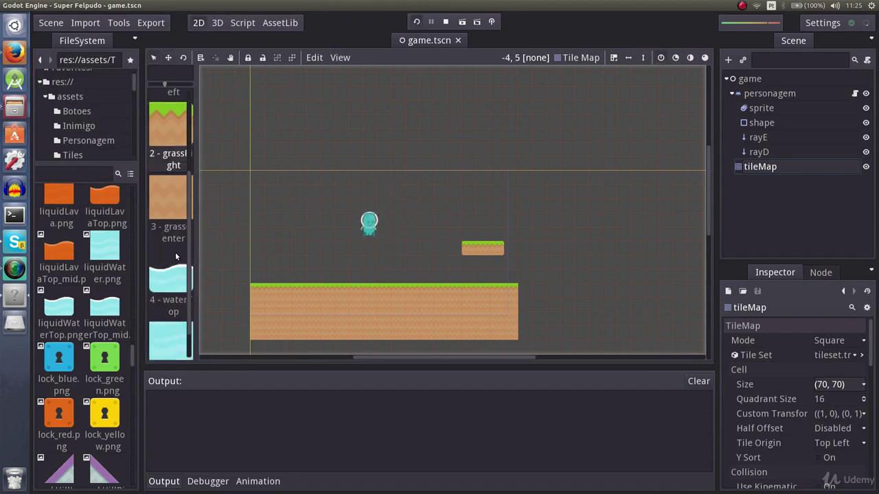
{"action": "scroll", "coordinate": [176, 256], "scroll_direction": "down", "scroll_amount": 2}
{"action": "left_click", "coordinate": [176, 248]}
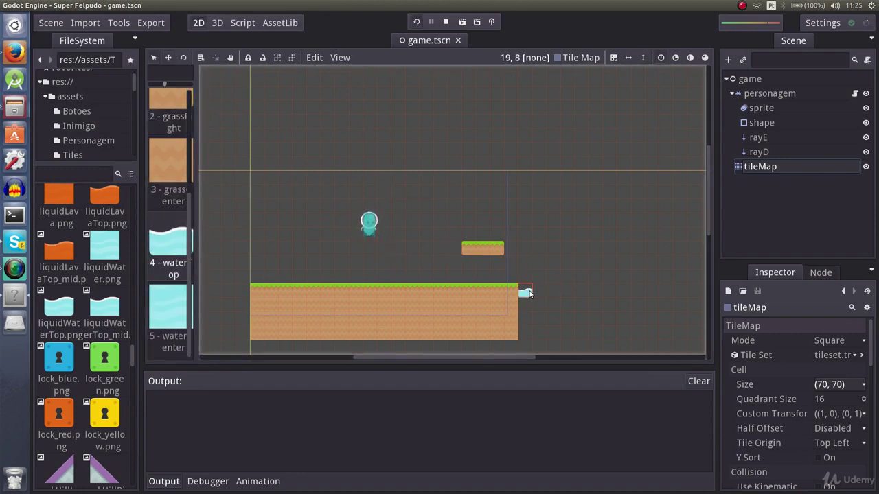
{"action": "mouse_move", "coordinate": [528, 294]}
{"action": "left_mouse_down"}
{"action": "mouse_move", "coordinate": [553, 294]}
{"action": "mouse_move", "coordinate": [539, 304]}
{"action": "mouse_move", "coordinate": [553, 333]}
{"action": "mouse_move", "coordinate": [523, 332]}
{"action": "mouse_move", "coordinate": [532, 318]}
{"action": "left_mouse_up"}
{"action": "left_click", "coordinate": [168, 307]}
{"action": "scroll", "coordinate": [532, 315], "scroll_direction": "up", "scroll_amount": 4}
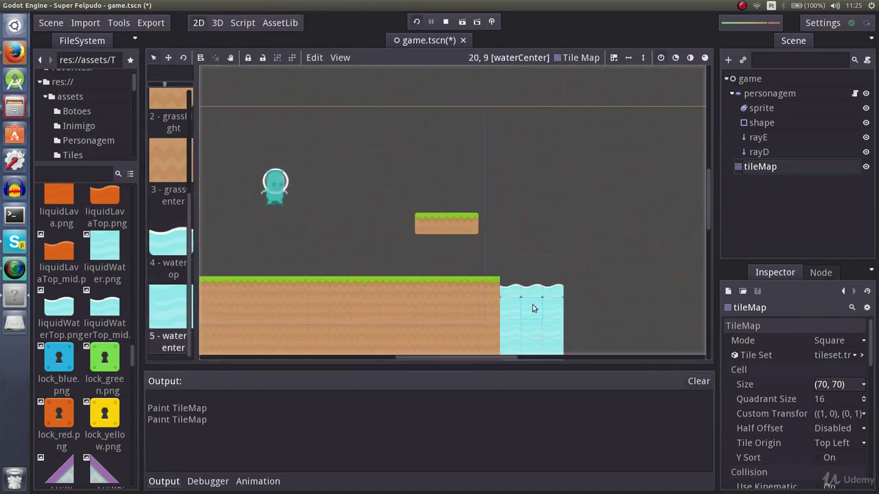
{"action": "scroll", "coordinate": [533, 307], "scroll_direction": "up", "scroll_amount": 5}
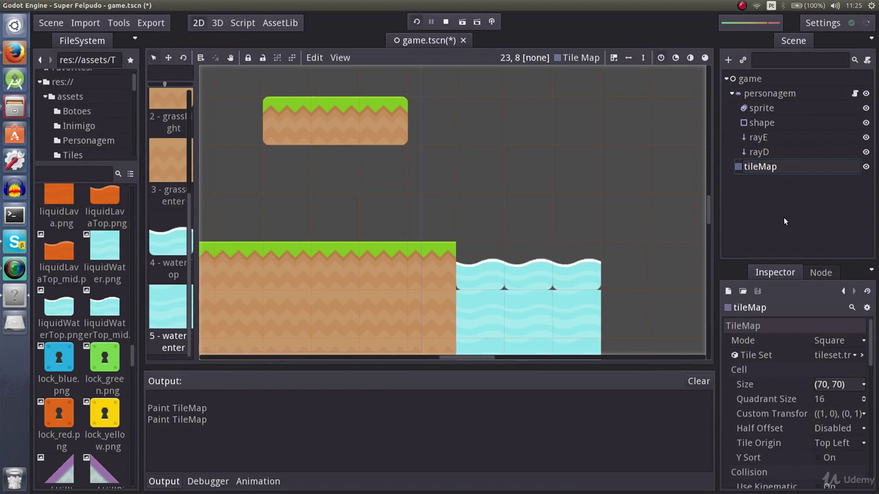
- Try to find the tileset scene by browsing the project's folders, including scenes
{"action": "scroll", "coordinate": [83, 129], "scroll_direction": "down", "scroll_amount": 4}
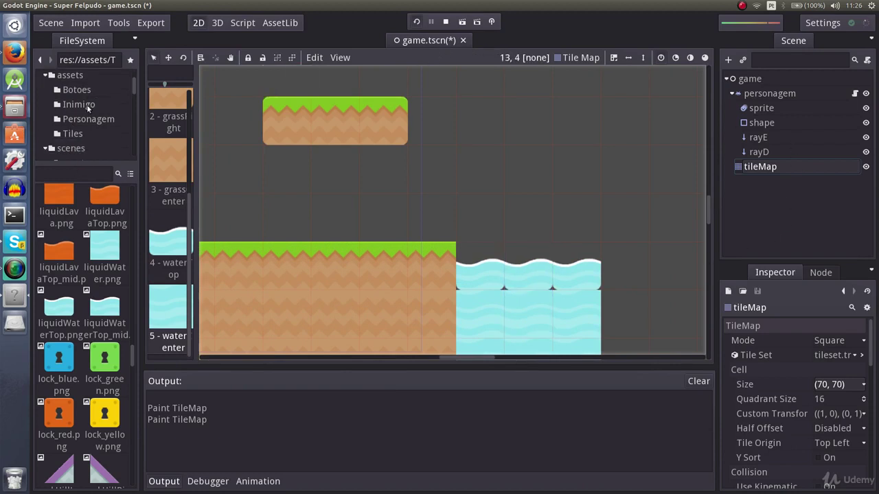
{"action": "left_click", "coordinate": [72, 107]}
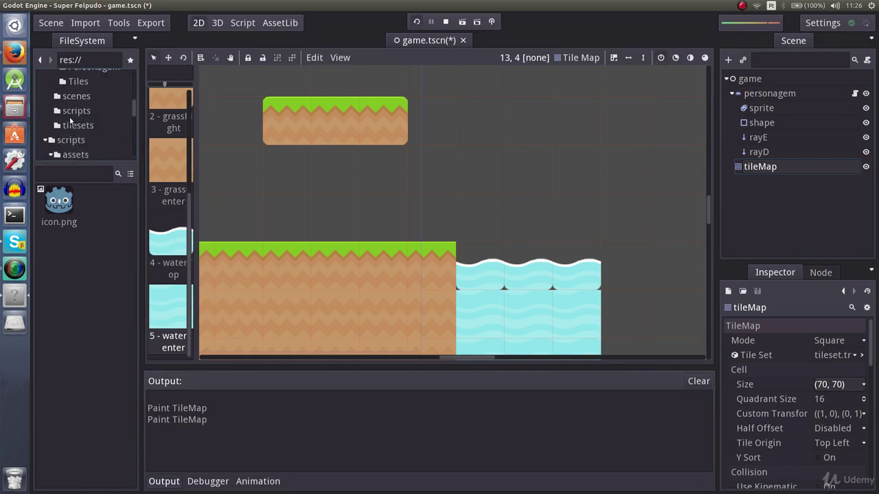
{"action": "left_click", "coordinate": [73, 101]}
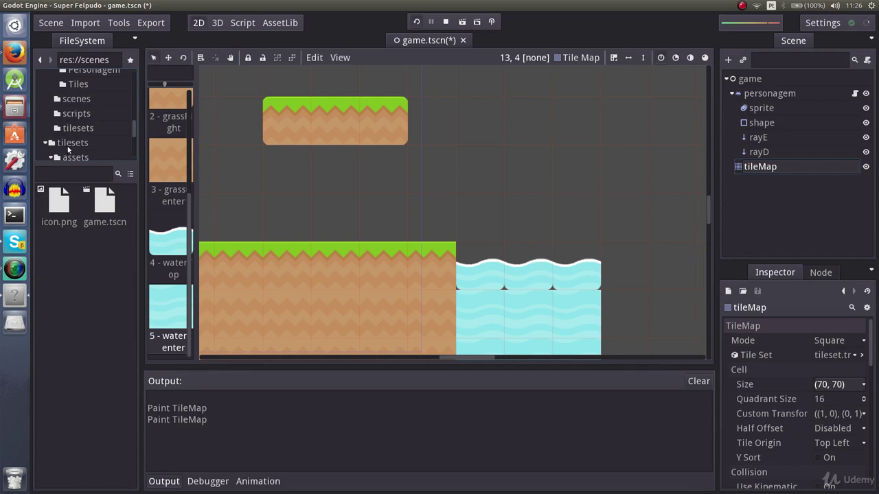
{"action": "left_click", "coordinate": [71, 128]}
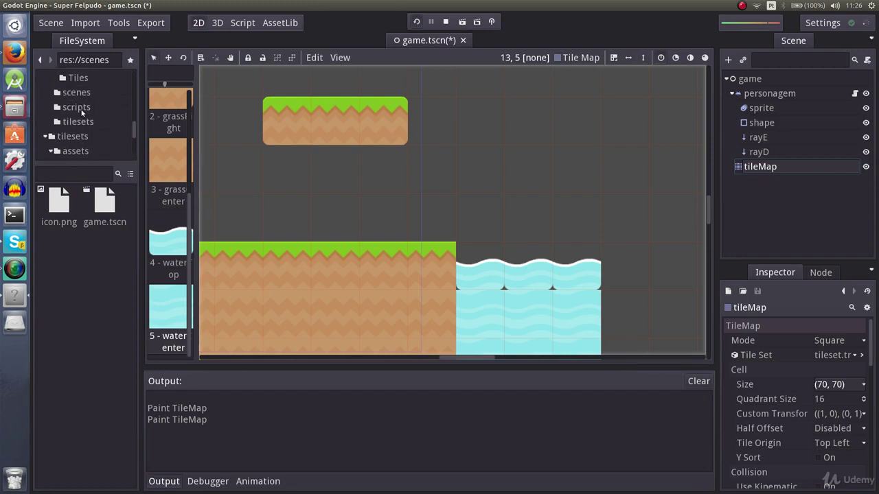
{"action": "left_click", "coordinate": [40, 59]}
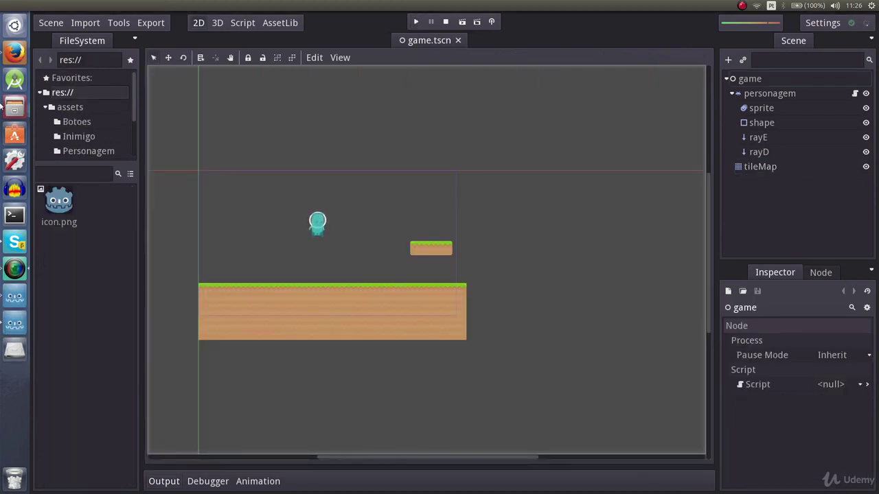
- Open tileset.tscn from the project's scenes folder
{"action": "scroll", "coordinate": [112, 104], "scroll_direction": "down", "scroll_amount": 3}
{"action": "left_click", "coordinate": [75, 117]}
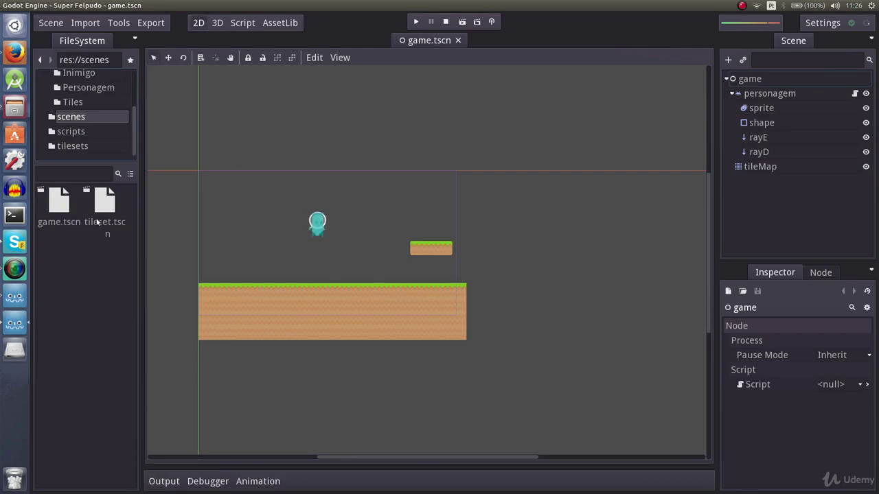
{"action": "double_click", "coordinate": [97, 218]}
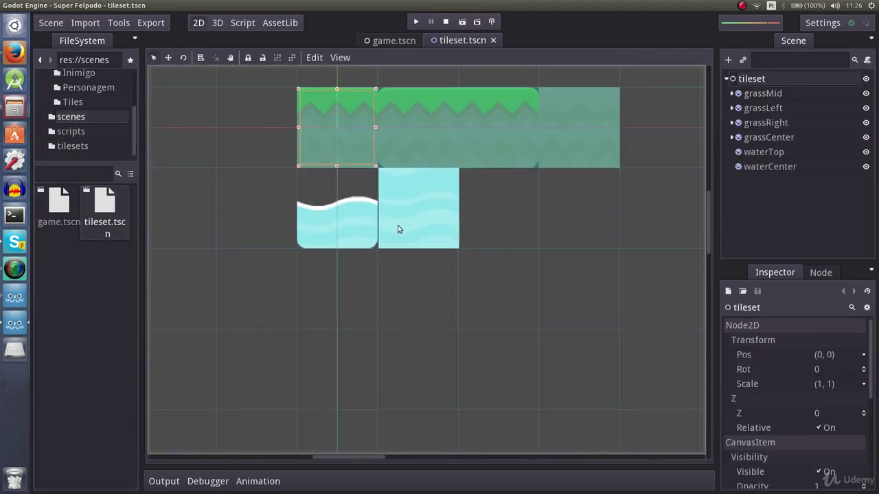
- Replace the waterTop sprite's texture with liquidWaterTop_mid.png from the Tiles assets and save the tileset scene
{"action": "left_click", "coordinate": [371, 244]}
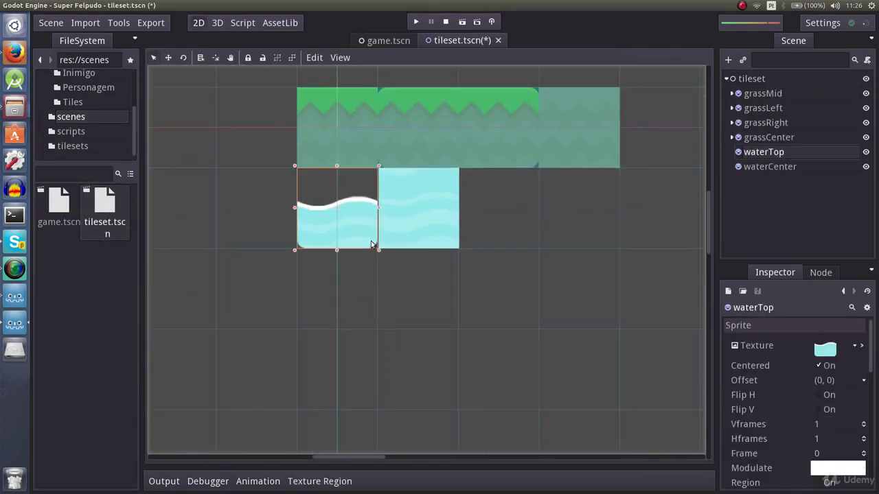
{"action": "left_click", "coordinate": [72, 101]}
{"action": "scroll", "coordinate": [79, 221], "scroll_direction": "down", "scroll_amount": 5}
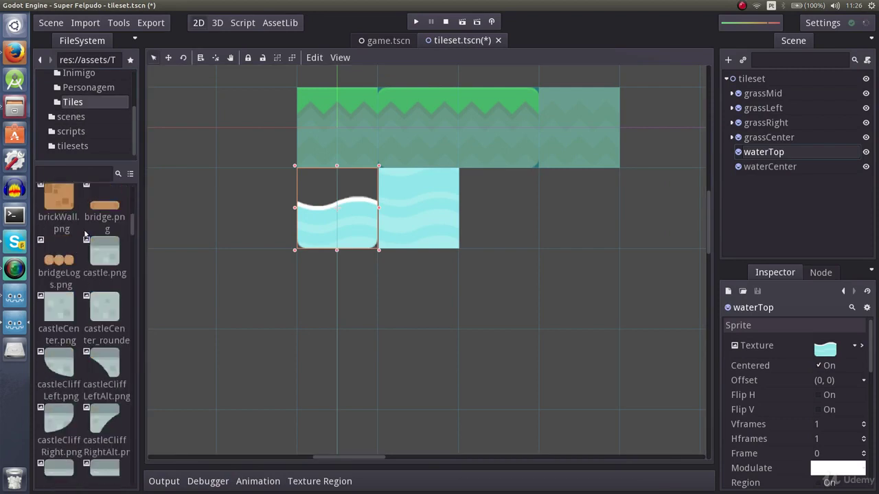
{"action": "scroll", "coordinate": [79, 221], "scroll_direction": "down", "scroll_amount": 10}
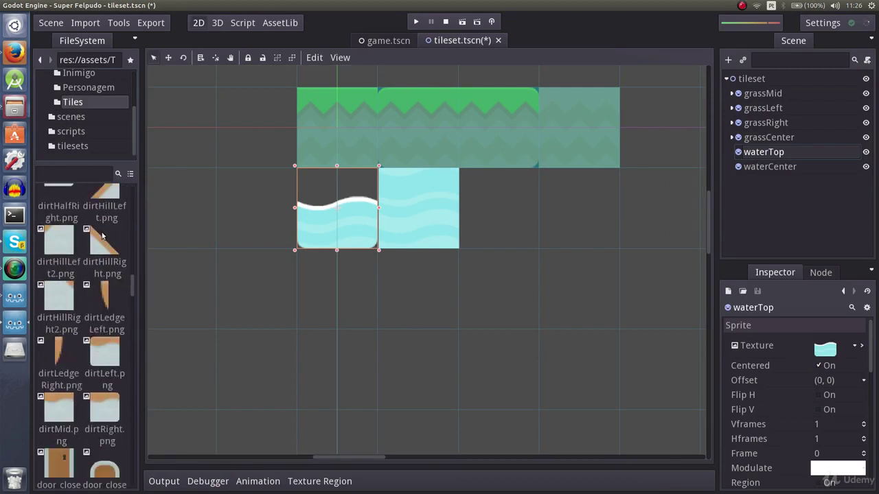
{"action": "scroll", "coordinate": [102, 236], "scroll_direction": "down", "scroll_amount": 10}
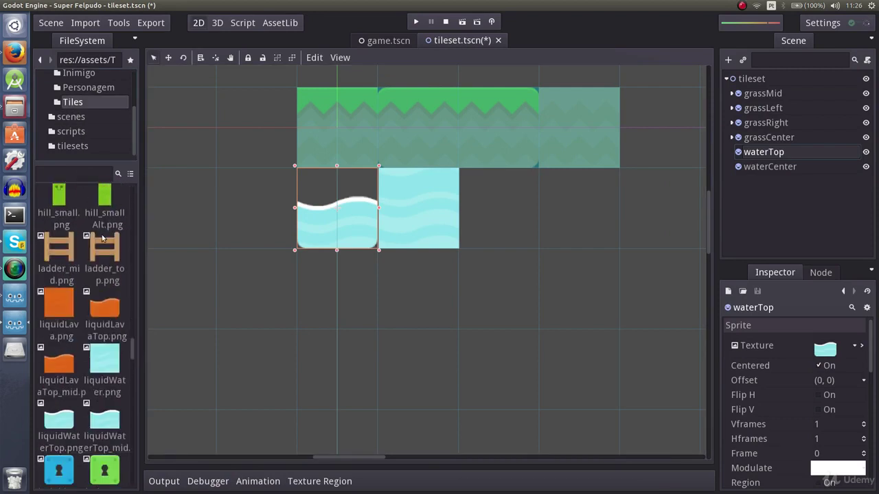
{"action": "left_click_drag", "start_coordinate": [101, 383], "coordinate": [849, 351]}
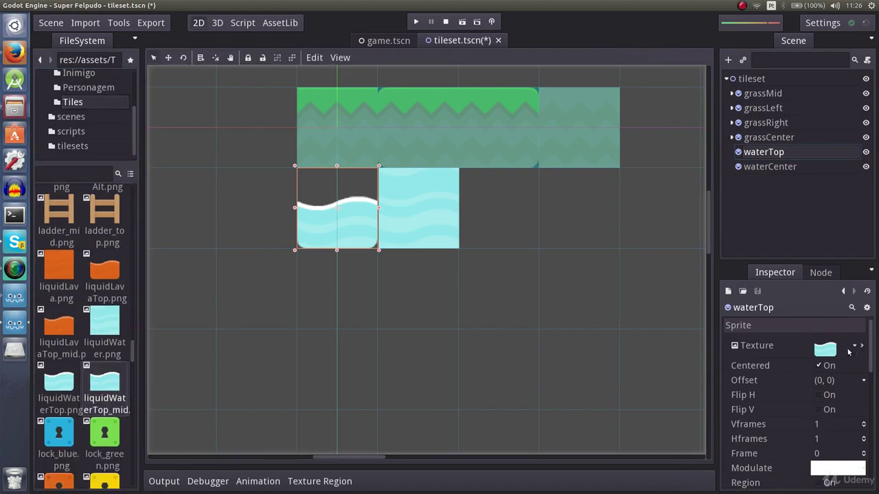
{"action": "left_click_drag", "start_coordinate": [106, 382], "coordinate": [823, 351]}
{"action": "left_click", "coordinate": [51, 23]}
{"action": "left_click", "coordinate": [69, 89]}
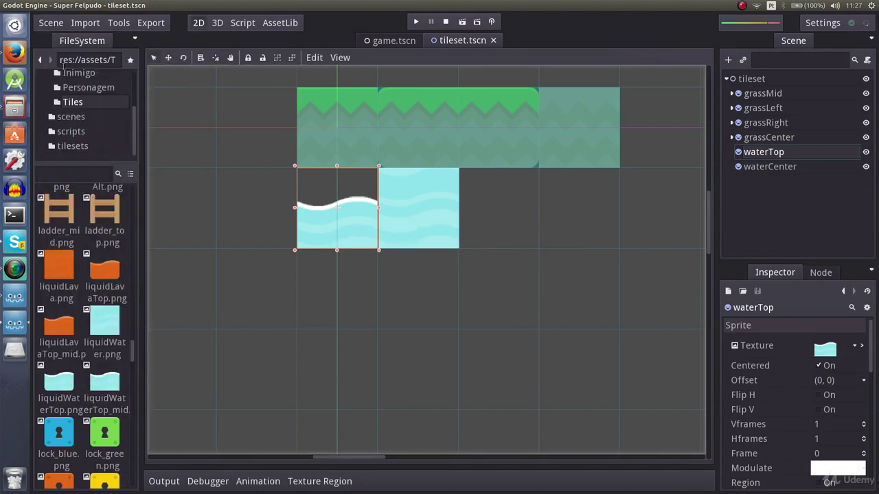
- Export the tileset scene as a tile set over tileset.tres in the tilesets folder, merging with the existing file
{"action": "left_click", "coordinate": [51, 23]}
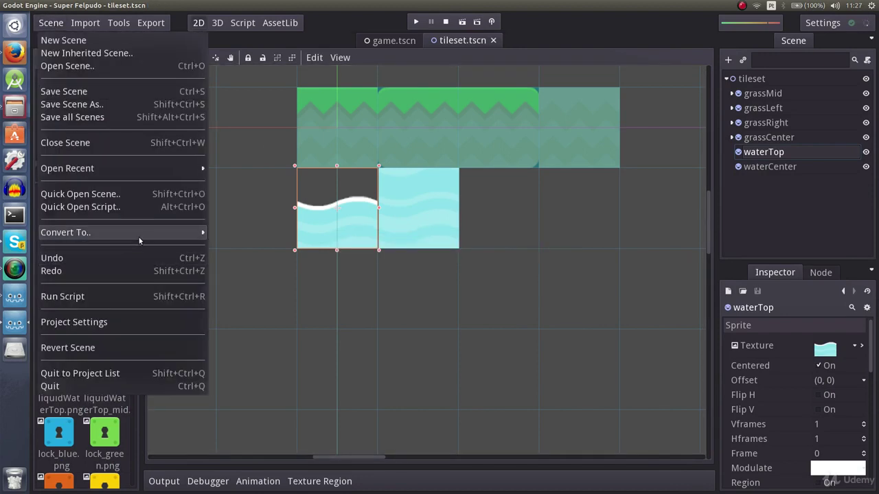
{"action": "mouse_move", "coordinate": [191, 237]}
{"action": "left_click", "coordinate": [223, 269]}
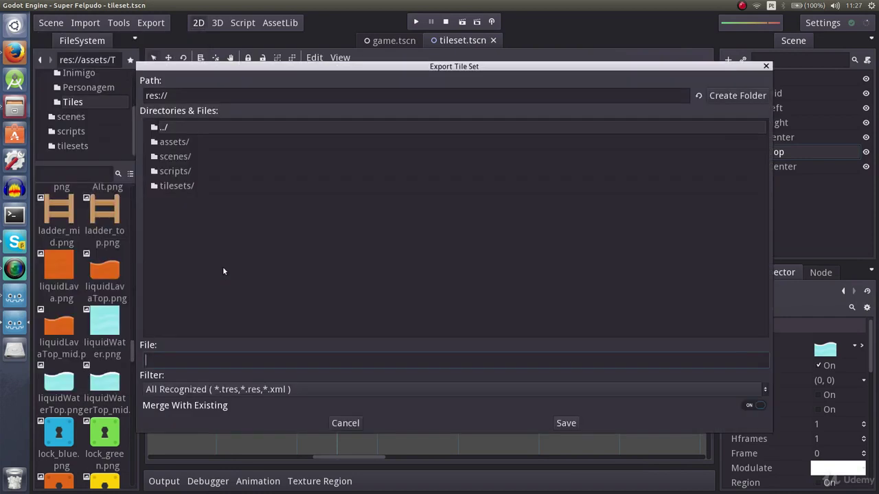
{"action": "double_click", "coordinate": [178, 185]}
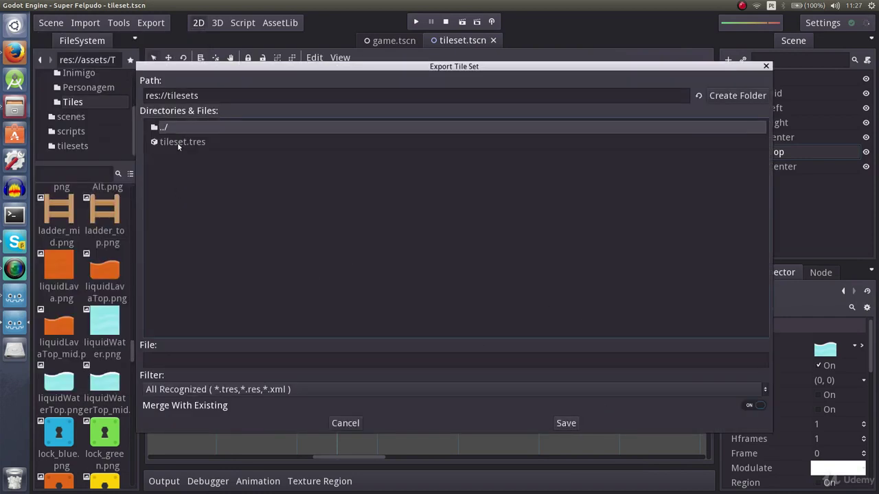
{"action": "double_click", "coordinate": [177, 142]}
{"action": "left_click", "coordinate": [482, 260]}
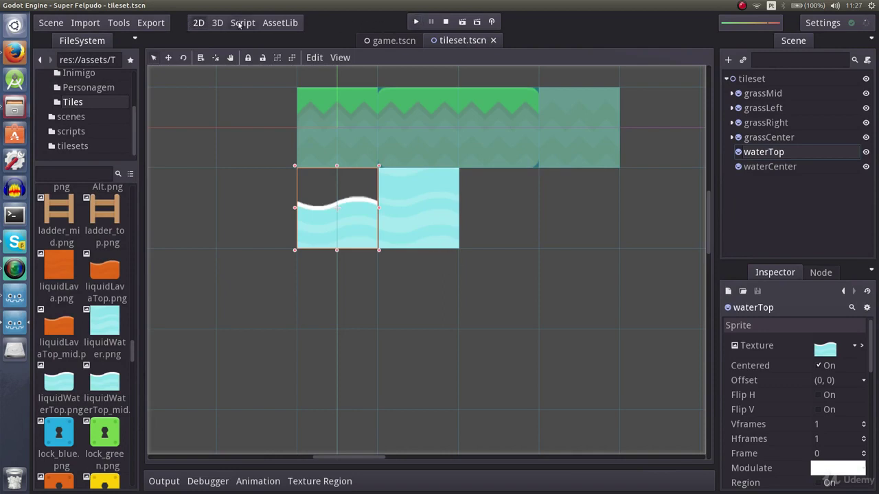
- In the game scene's tileMap, paint a three-column water block at the ground's right end, with waterTop above three rows of waterCenter
{"action": "left_click", "coordinate": [394, 40]}
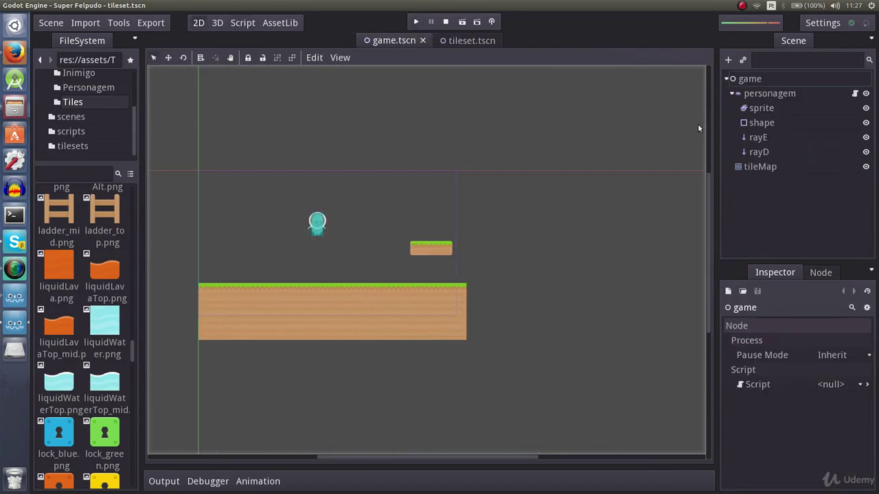
{"action": "left_click", "coordinate": [760, 166]}
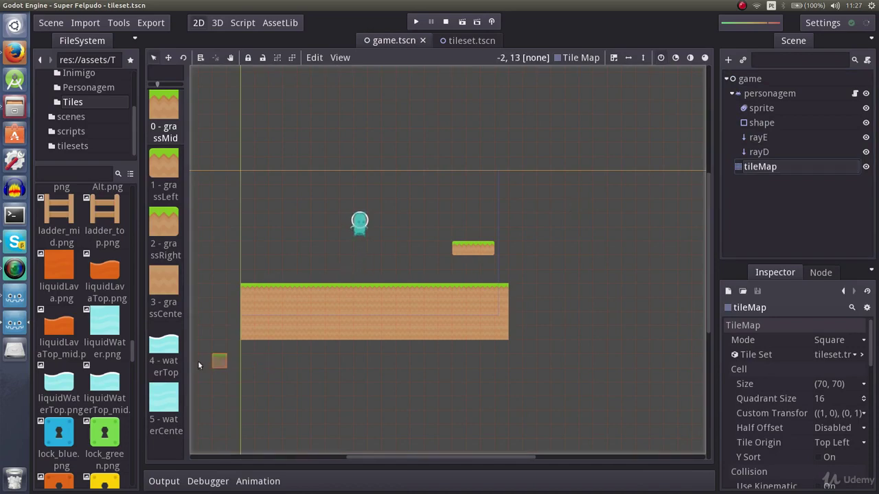
{"action": "left_click", "coordinate": [164, 347]}
{"action": "mouse_move", "coordinate": [516, 294]}
{"action": "left_mouse_down"}
{"action": "mouse_move", "coordinate": [547, 298]}
{"action": "mouse_move", "coordinate": [515, 304]}
{"action": "mouse_move", "coordinate": [516, 333]}
{"action": "mouse_move", "coordinate": [543, 333]}
{"action": "mouse_move", "coordinate": [541, 309]}
{"action": "mouse_move", "coordinate": [530, 317]}
{"action": "mouse_move", "coordinate": [528, 302]}
{"action": "left_mouse_up"}
{"action": "left_click", "coordinate": [163, 409]}
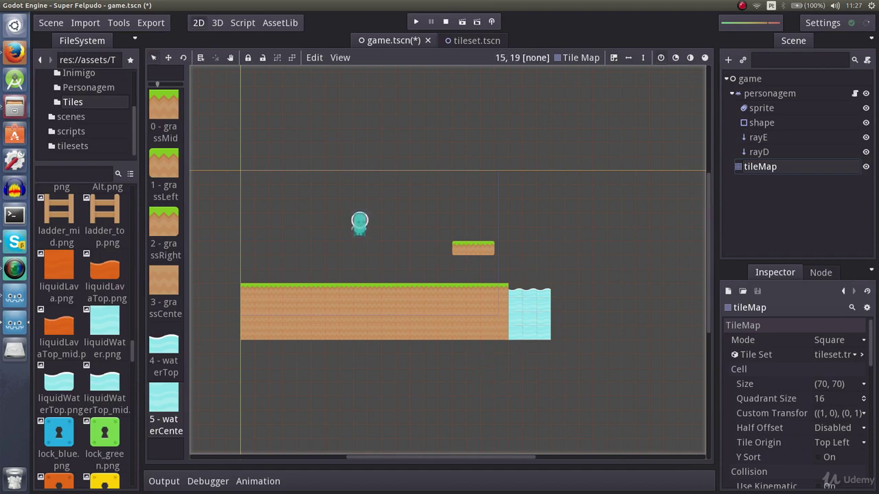
{"action": "key", "text": "ctrl+z"}
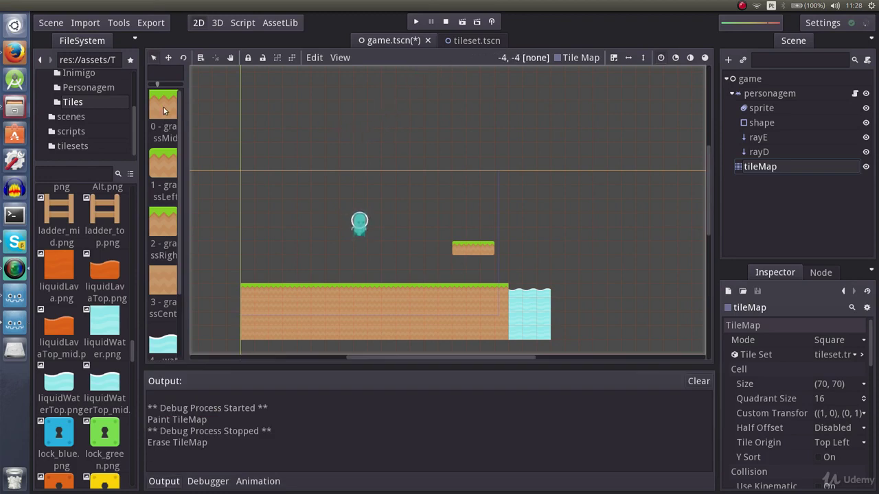
- Check the Sync Scene Changes debug option, save the game scene and run it, moving the character left and jumping
{"action": "left_click", "coordinate": [492, 22]}
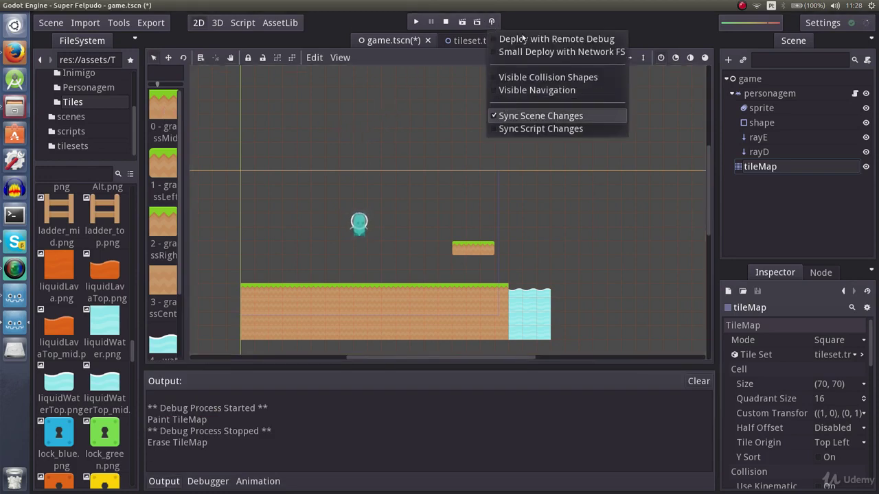
{"action": "left_click", "coordinate": [163, 113]}
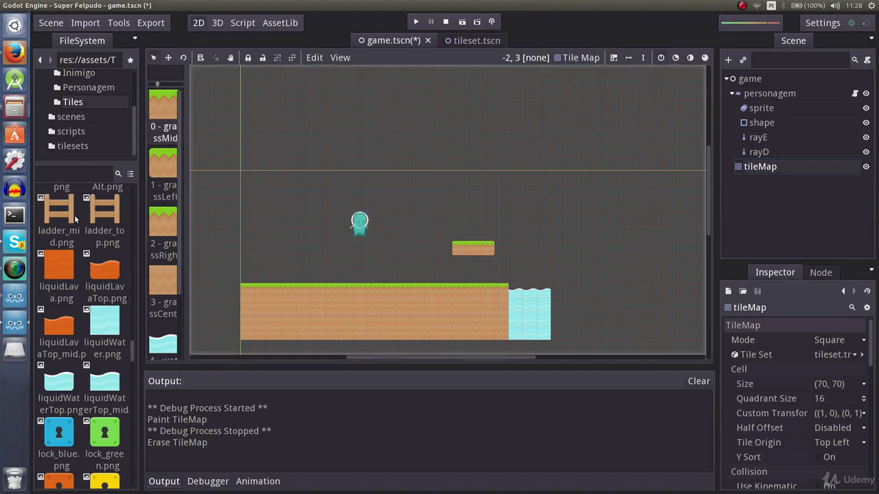
{"action": "key", "text": "ctrl+s"}
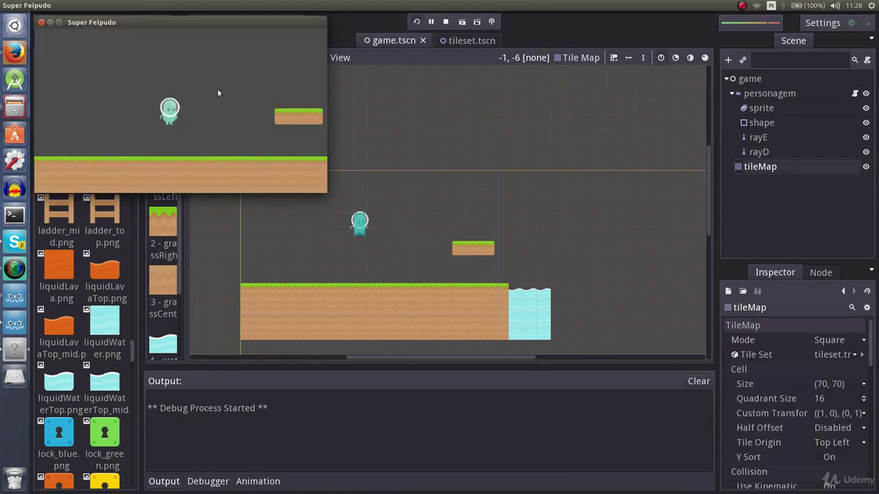
{"action": "key", "text": "Left"}
{"action": "key", "text": "Up"}
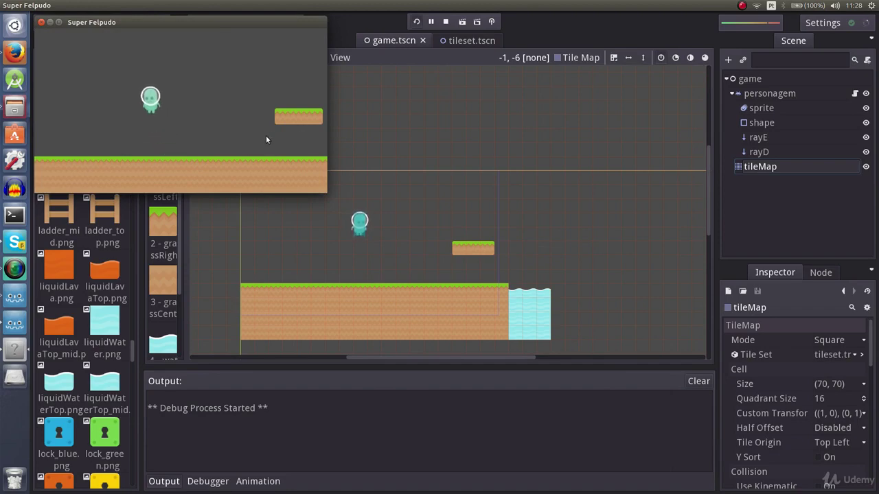
- With the game running, paint a three-tile grassMid platform left of the floating one, check it in the game window and close the game
{"action": "left_click", "coordinate": [392, 252]}
{"action": "left_click", "coordinate": [403, 251]}
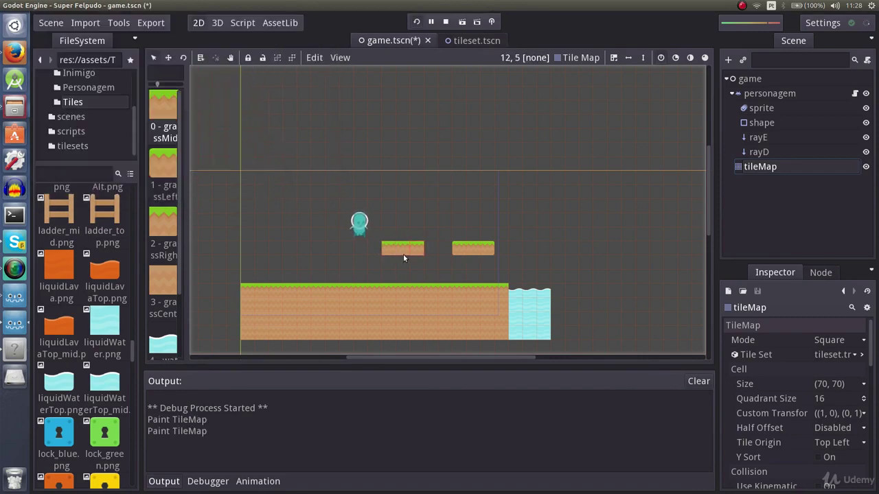
{"action": "left_click", "coordinate": [403, 254]}
{"action": "left_click", "coordinate": [13, 347]}
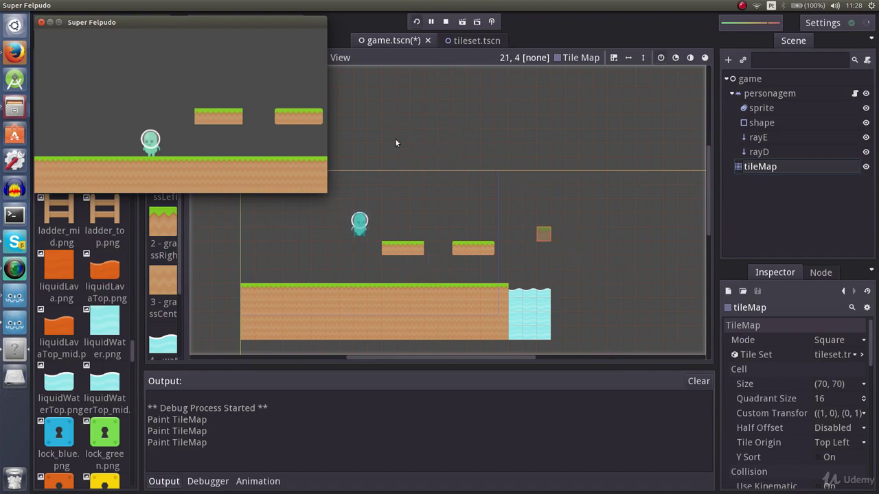
{"action": "left_click", "coordinate": [40, 22]}
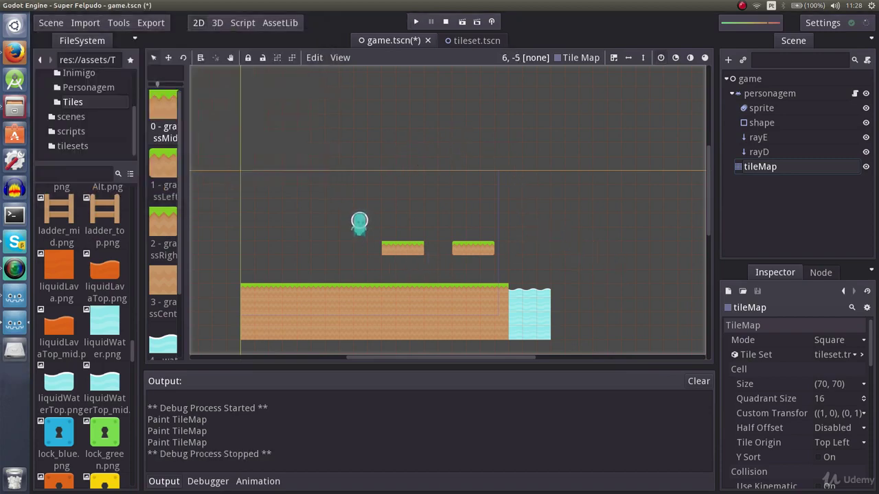